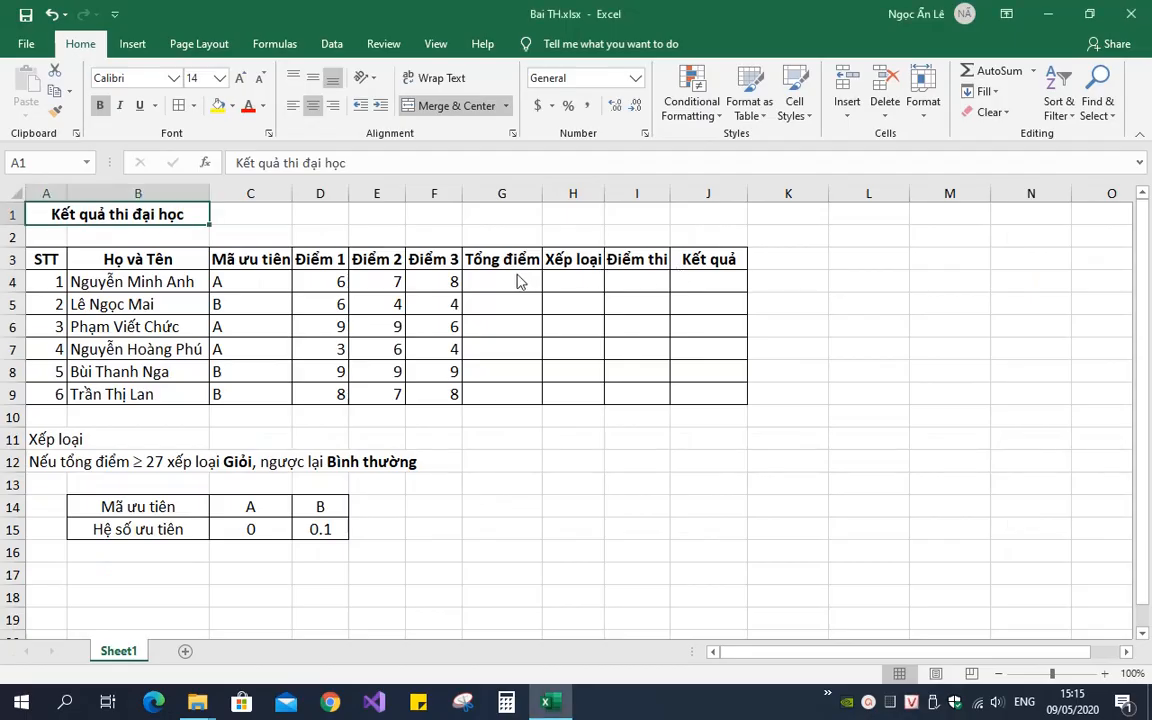
# - Enter the formula =SUM(D4,E4,F4) in cell G4 to total the first student's three scores using individual cell references
pyautogui.click(514, 278)
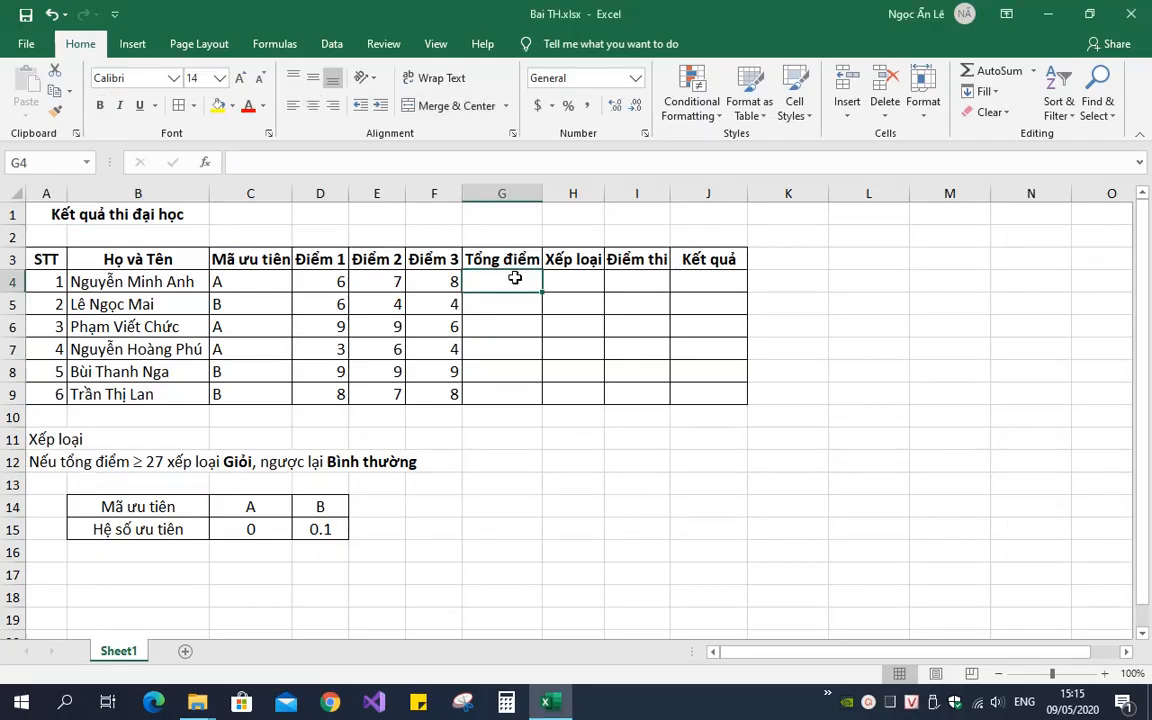
pyautogui.write('=SUM')
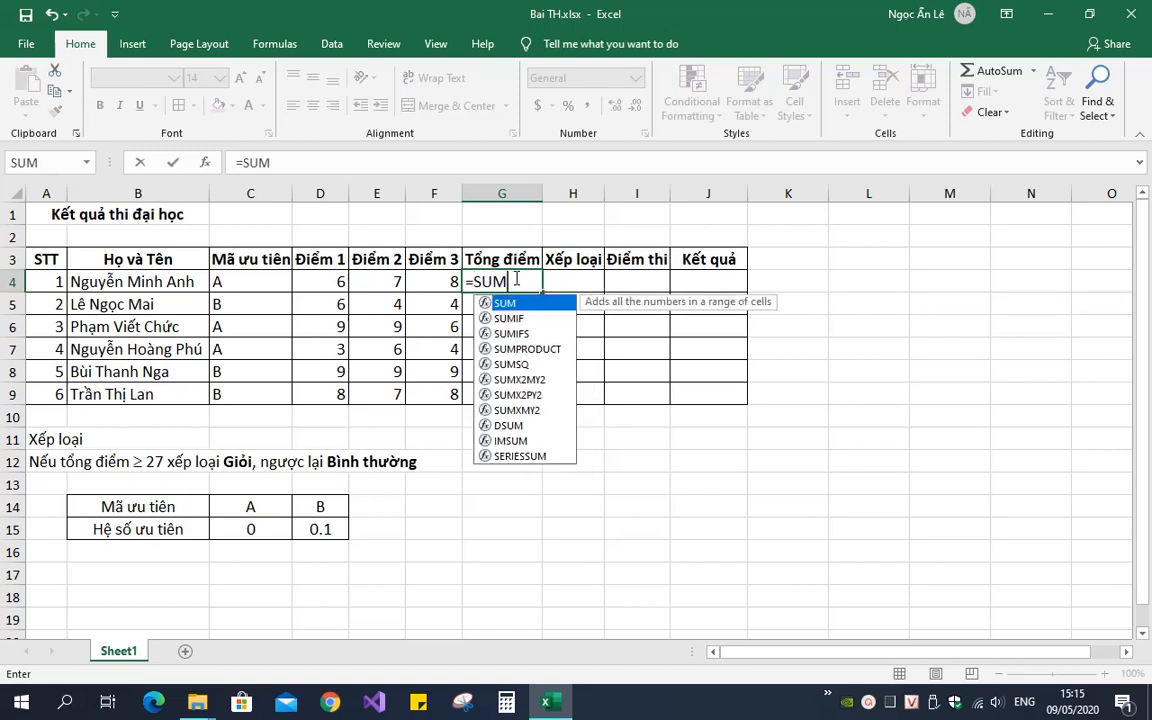
pyautogui.write('(')
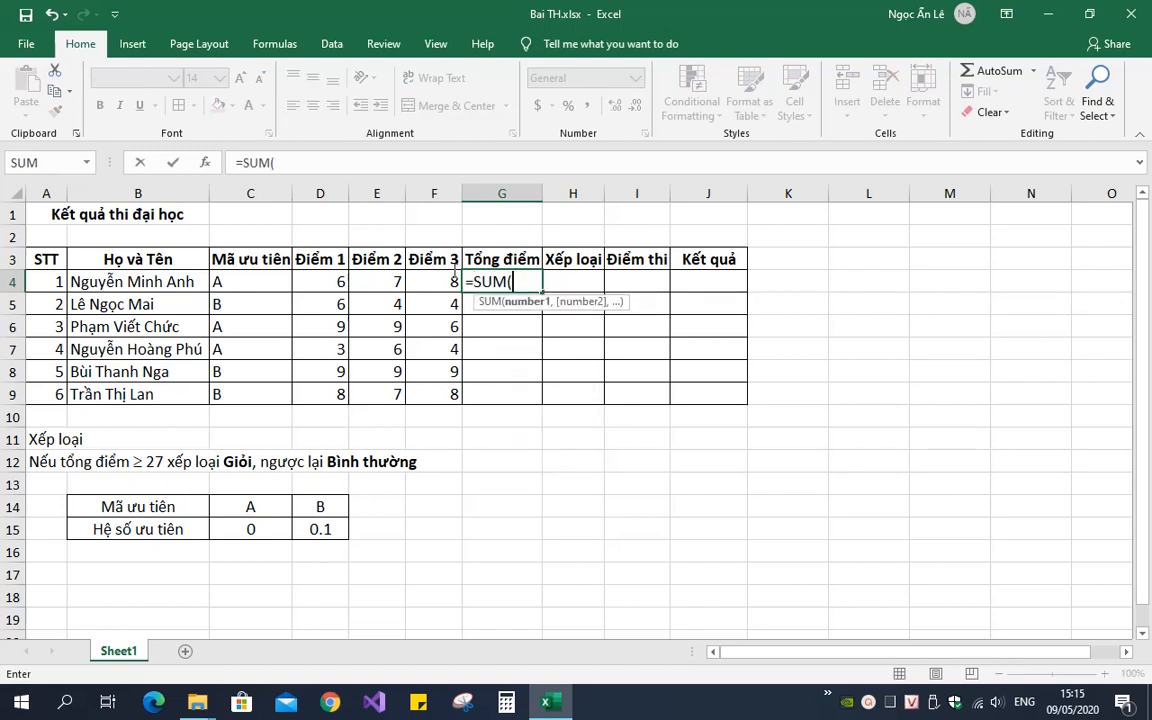
pyautogui.click(324, 286)
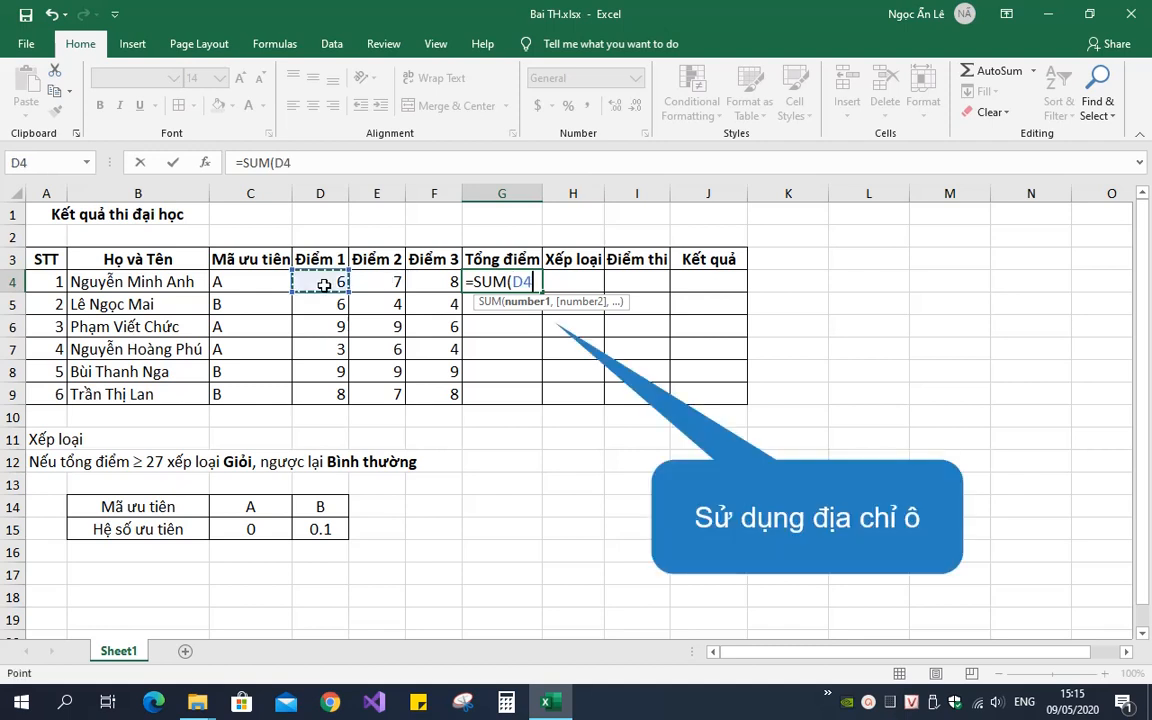
pyautogui.write(',')
pyautogui.click(378, 282)
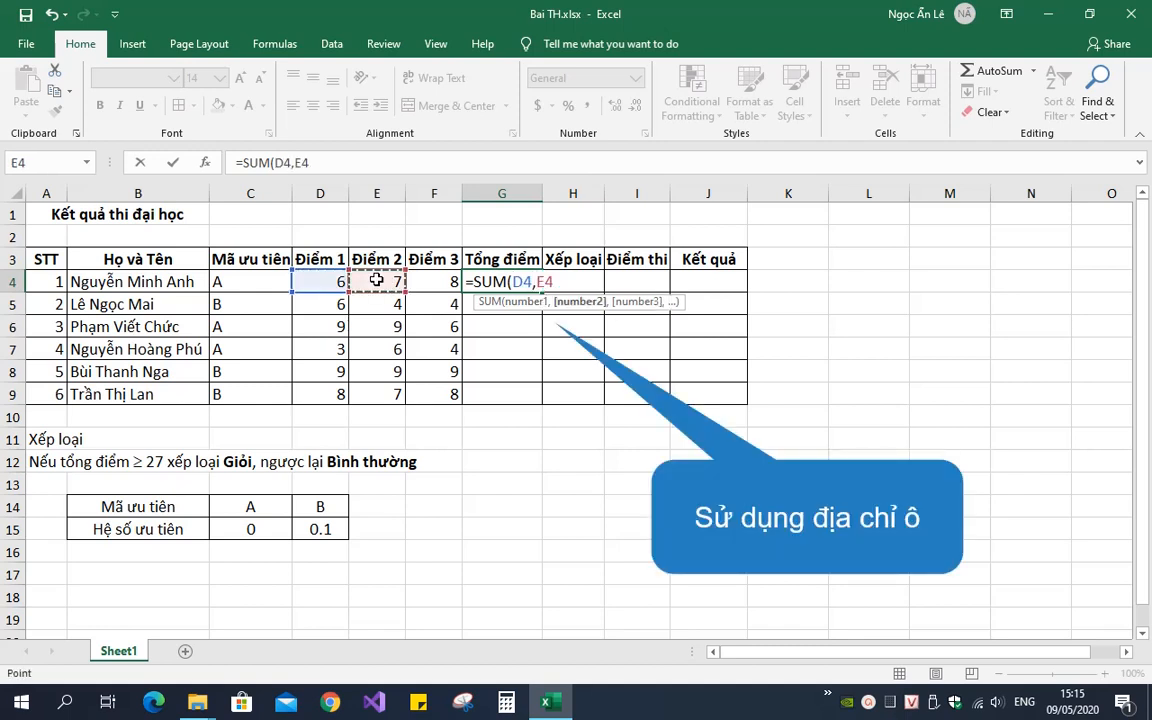
pyautogui.write(',')
pyautogui.click(432, 282)
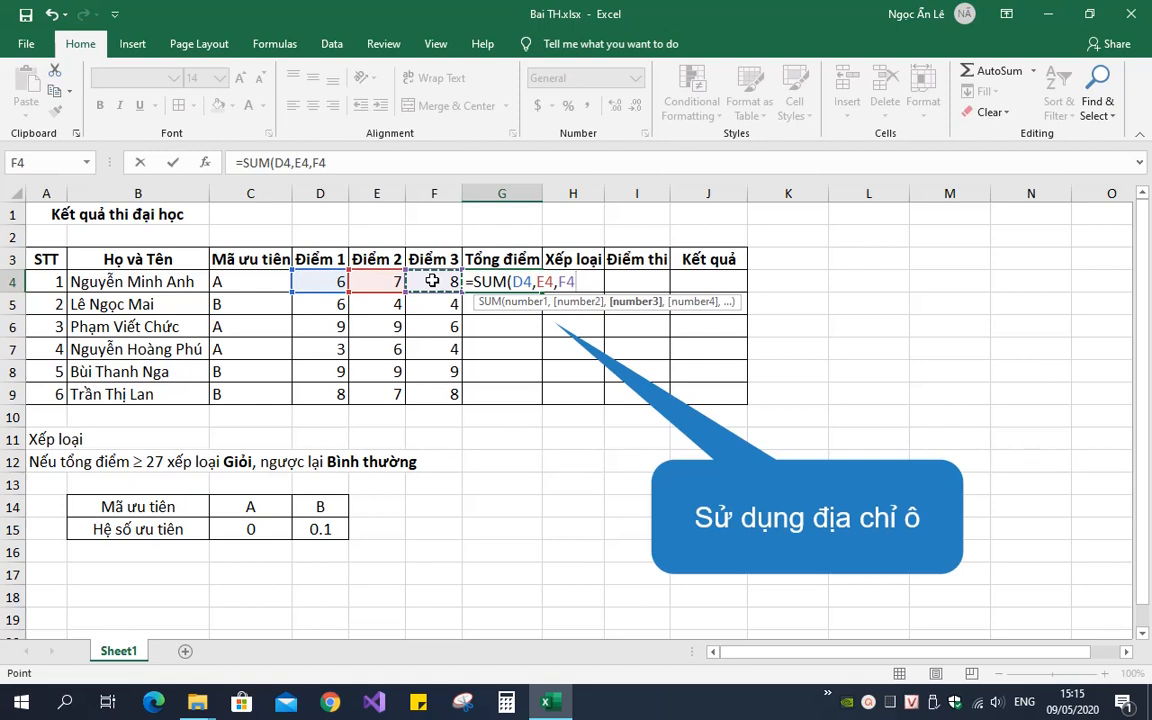
pyautogui.write(')')
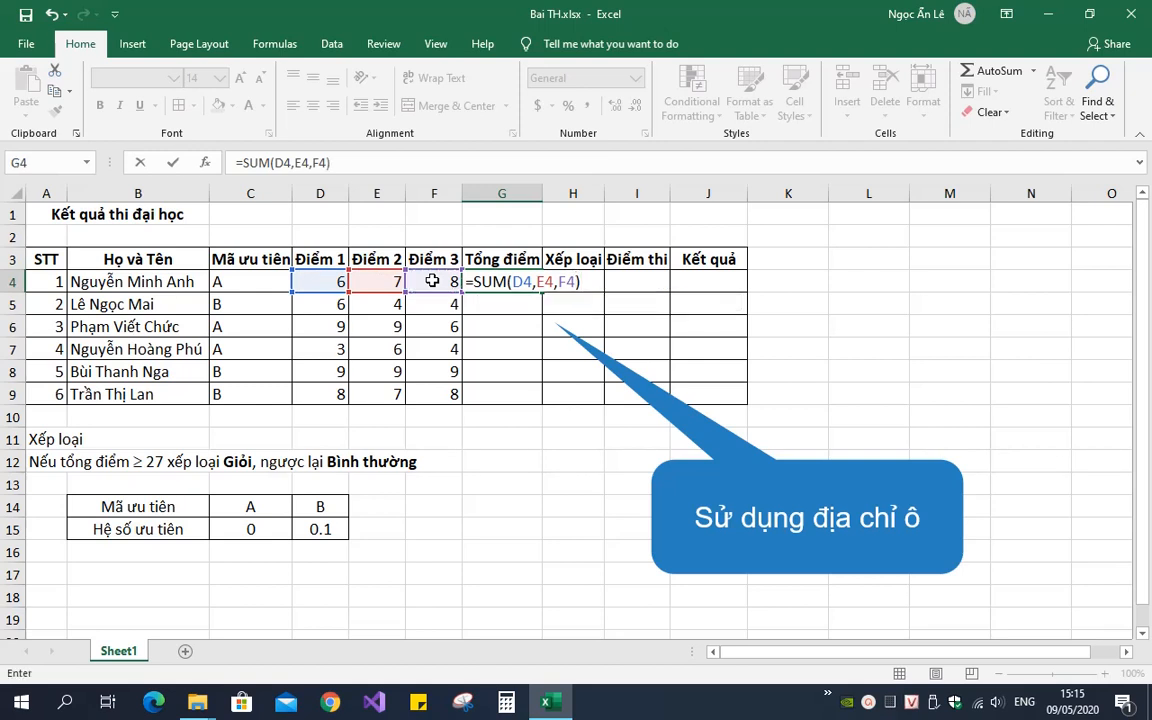
pyautogui.press('Return')
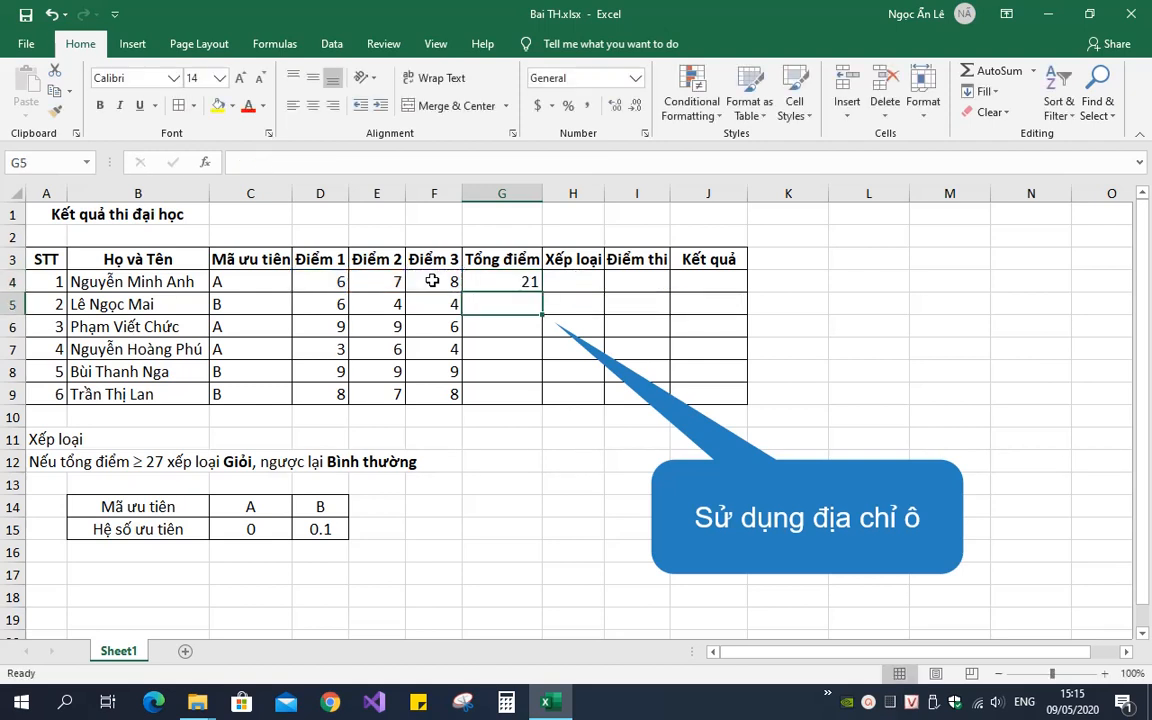
# - Open the formula in cell G4 and highlight it to examine its individual cell references
pyautogui.click(487, 281)
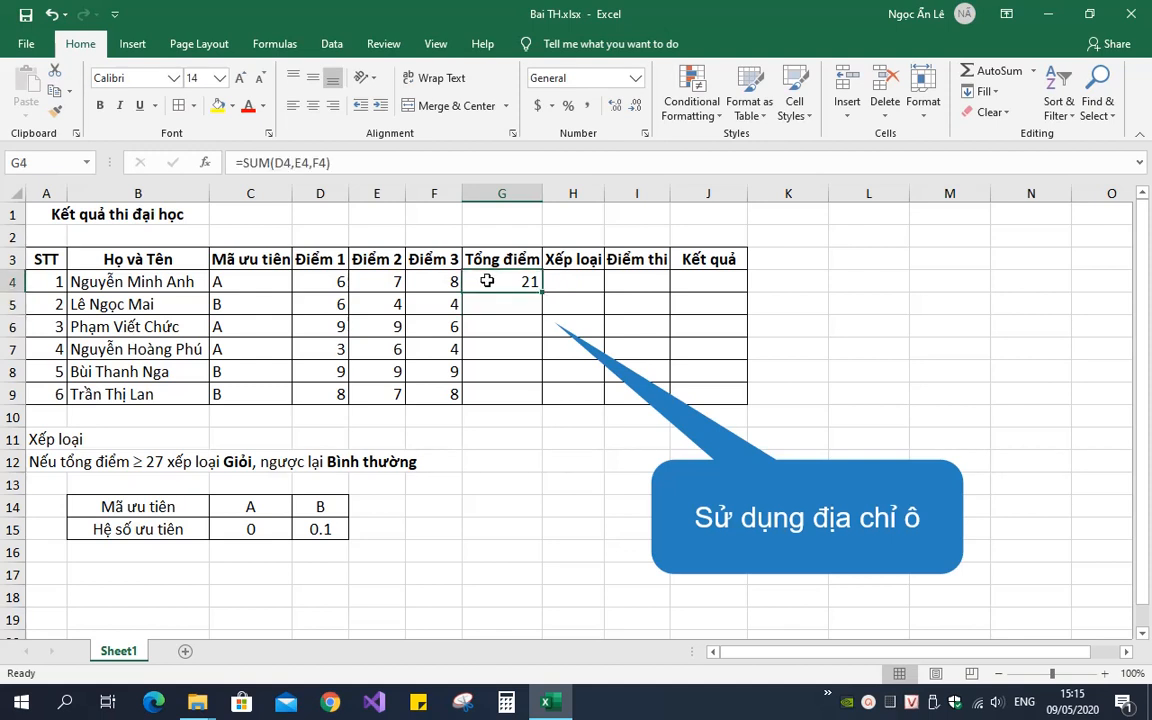
pyautogui.doubleClick(487, 281)
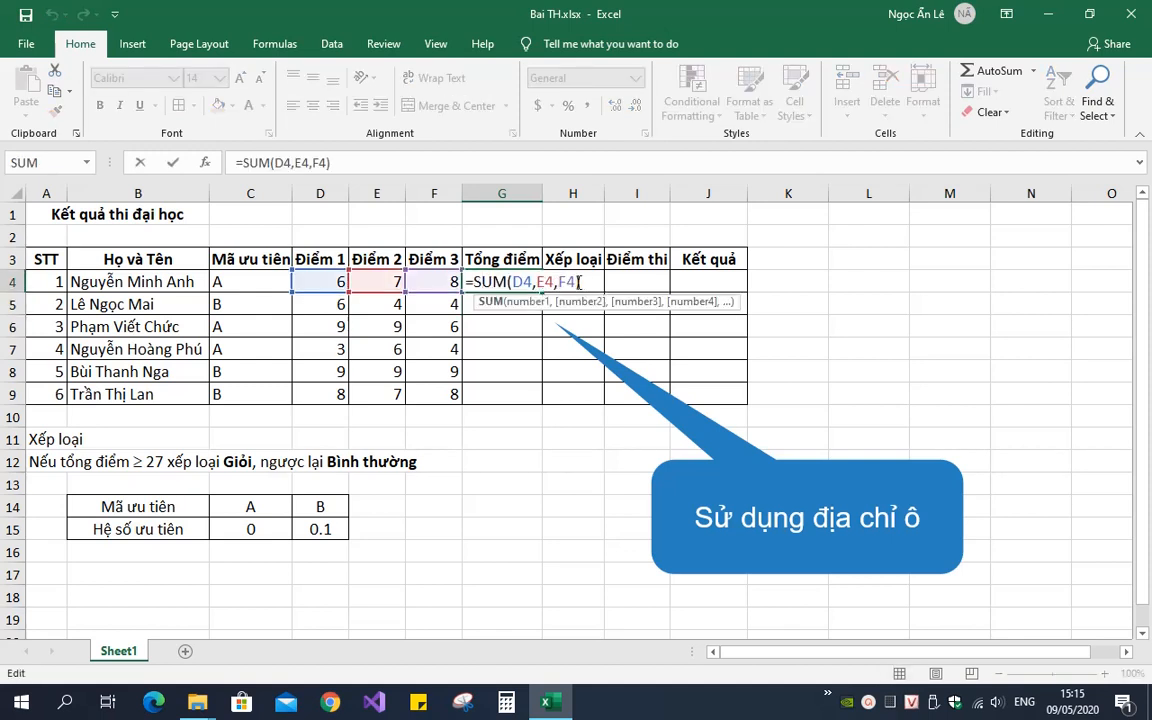
pyautogui.moveTo(580, 282); pyautogui.dragTo(466, 282)
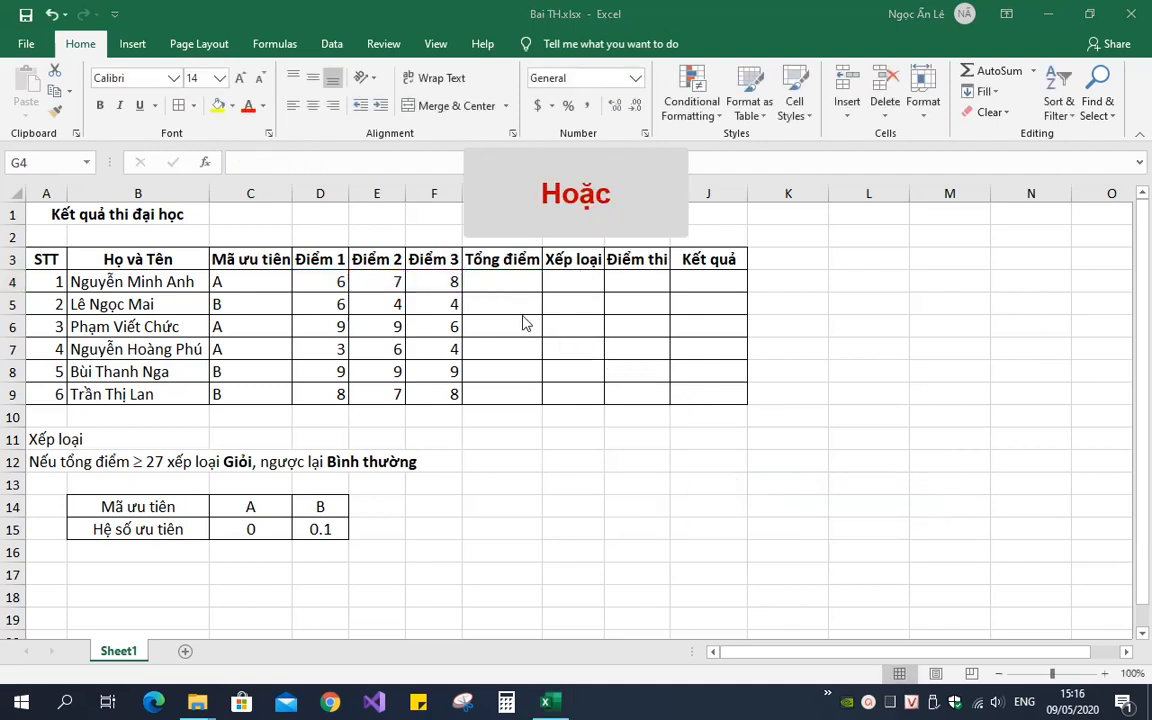
# - Enter the formula =SUM(D4:F4) in cell G4 to total the first student's scores using a range reference
pyautogui.click(521, 281)
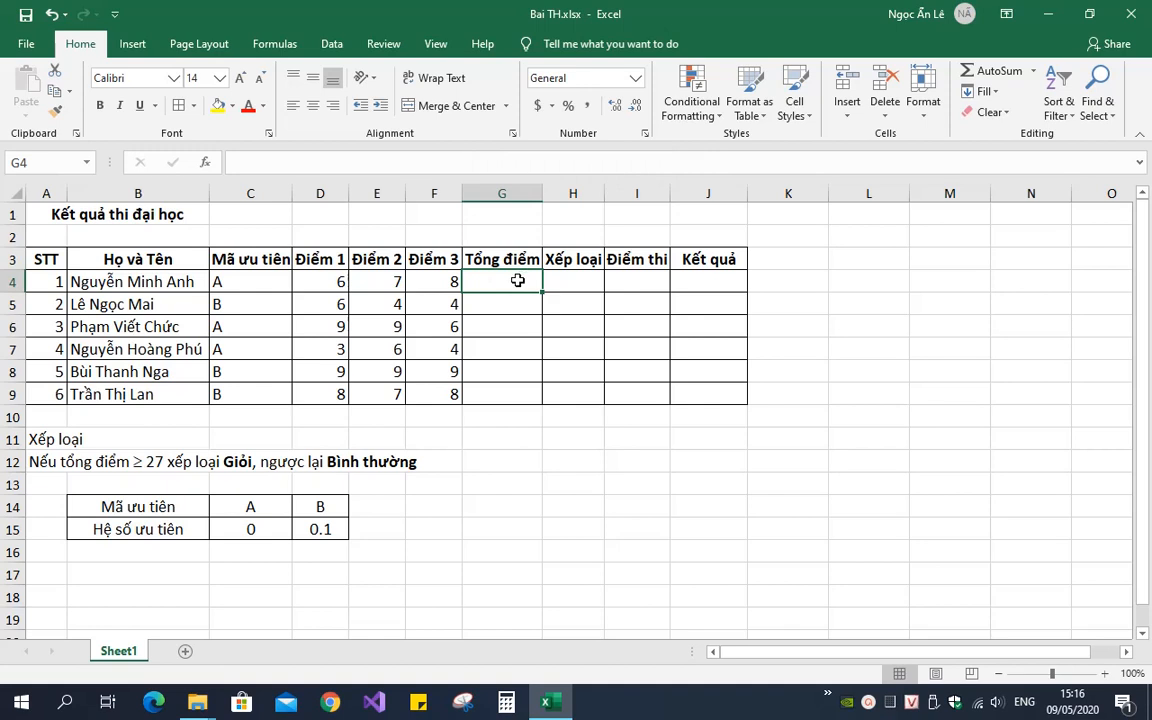
pyautogui.write('=SUM')
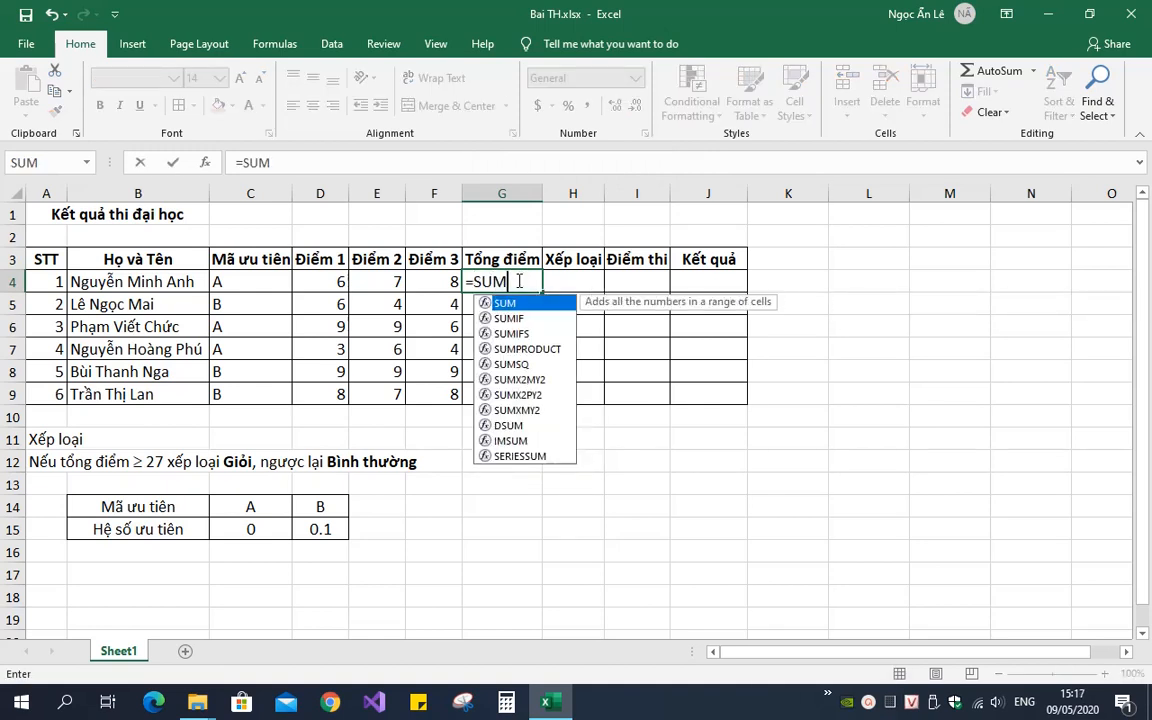
pyautogui.write('(')
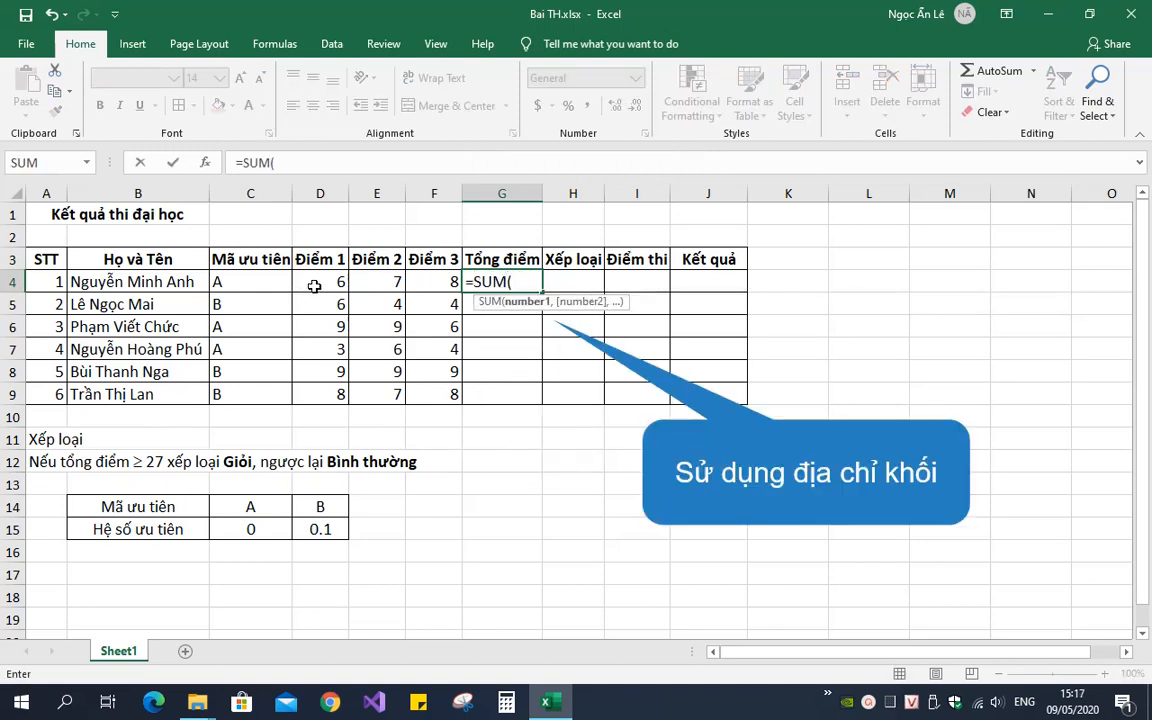
pyautogui.moveTo(314, 286); pyautogui.dragTo(429, 284)
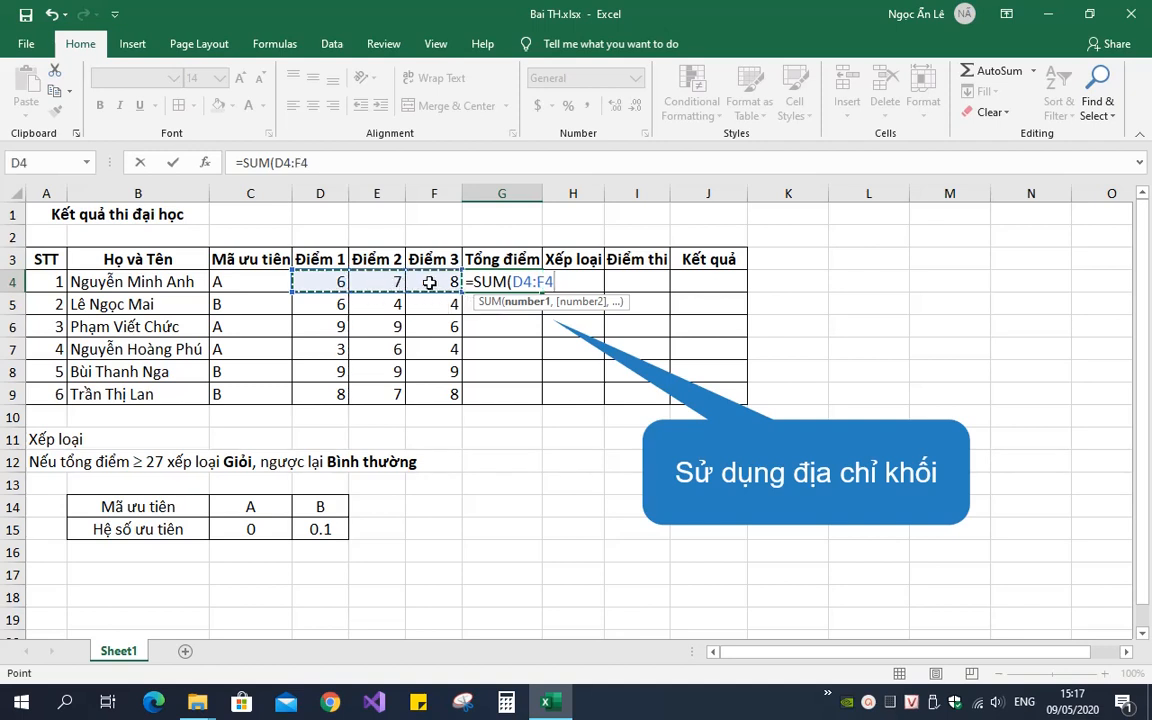
pyautogui.write(')')
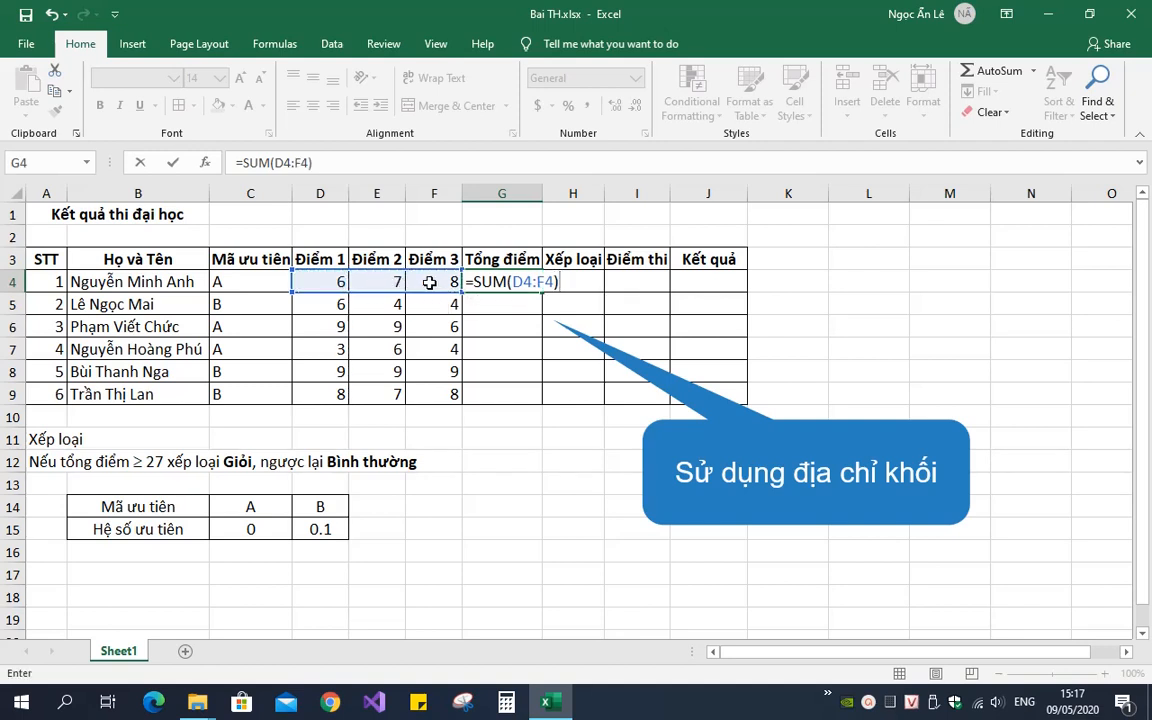
pyautogui.press('Return')
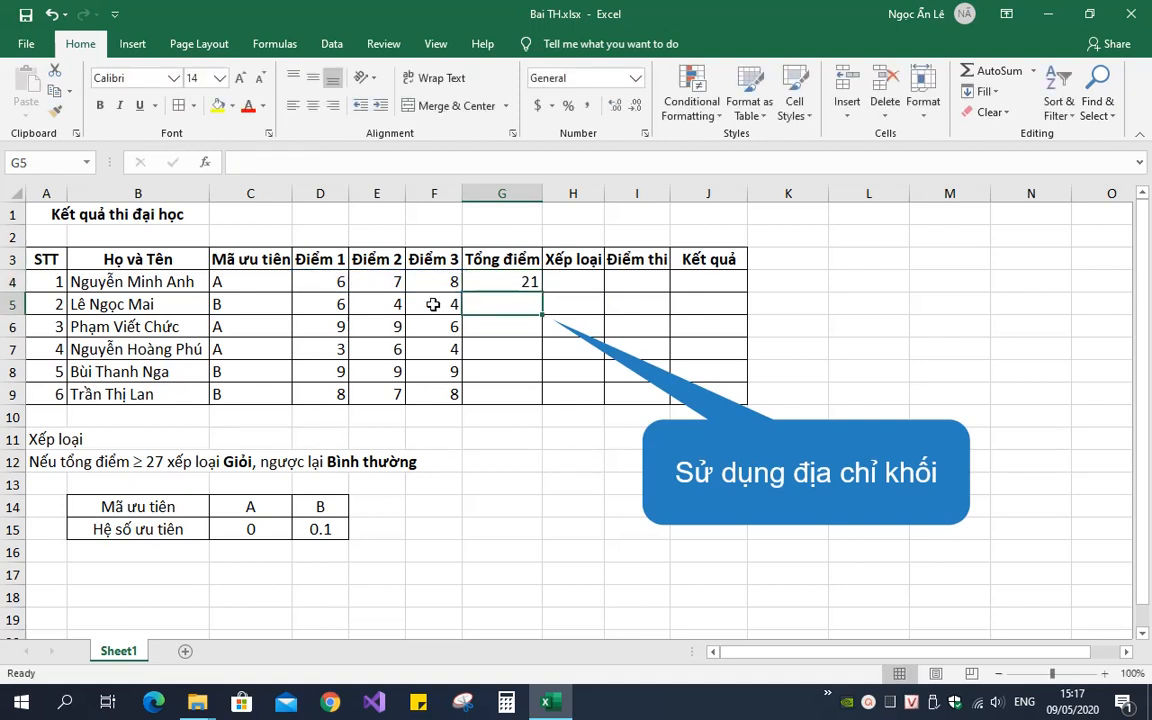
# - Review the range formula in cell G4 and fill it down through G9 for the remaining students
pyautogui.doubleClick(475, 282)
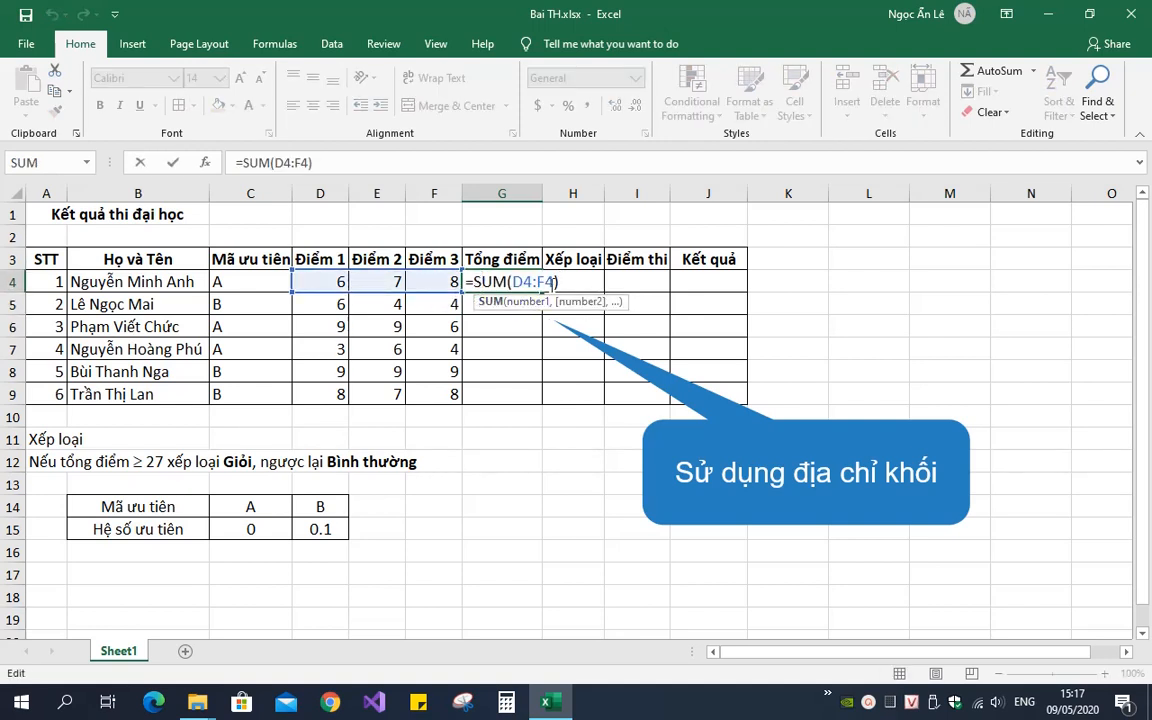
pyautogui.click(567, 282)
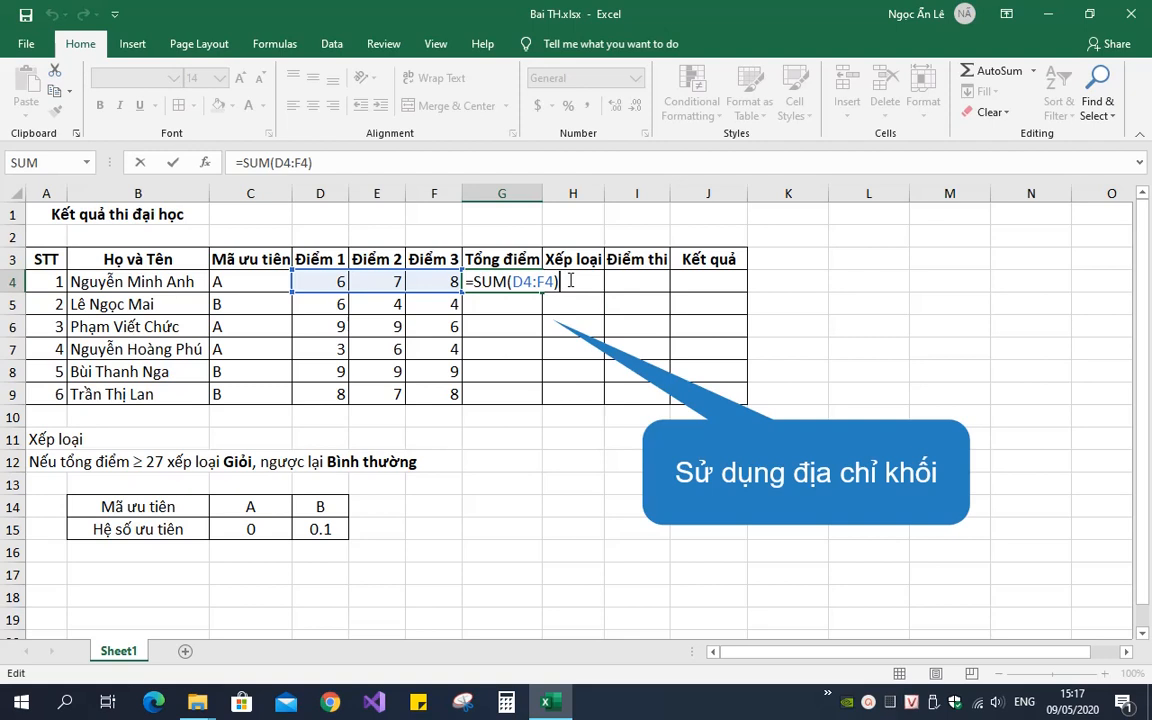
pyautogui.press('Return')
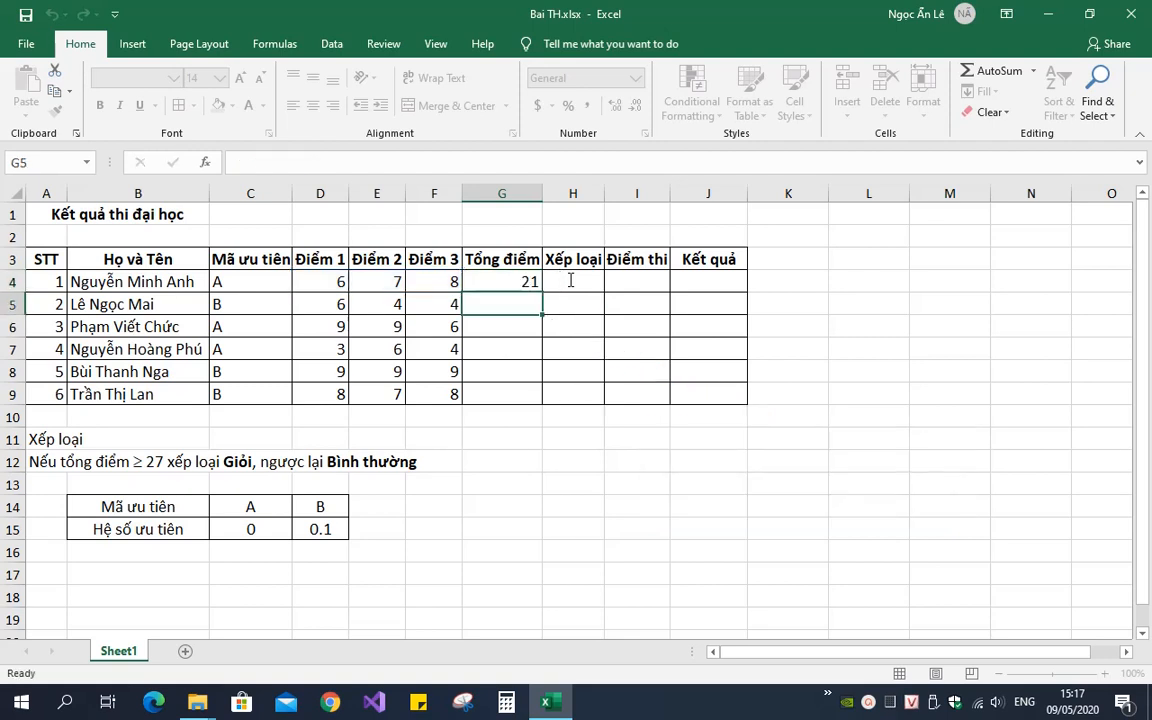
pyautogui.click(527, 283)
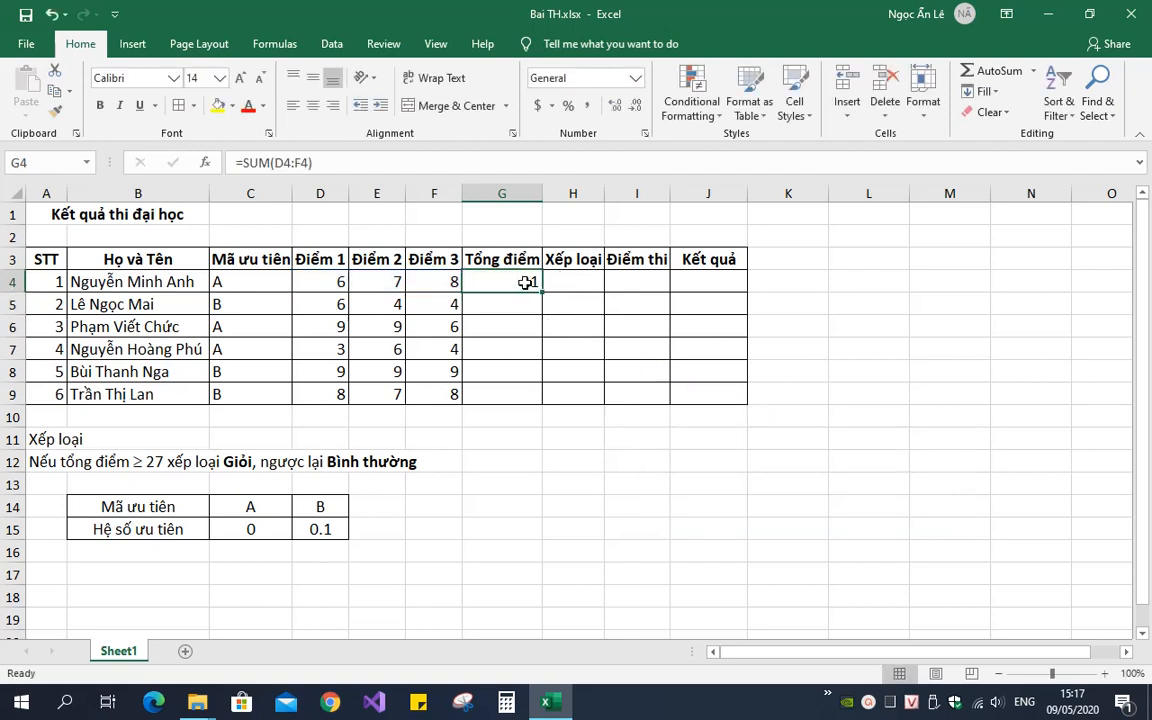
pyautogui.moveTo(542, 295); pyautogui.dragTo(542, 398)
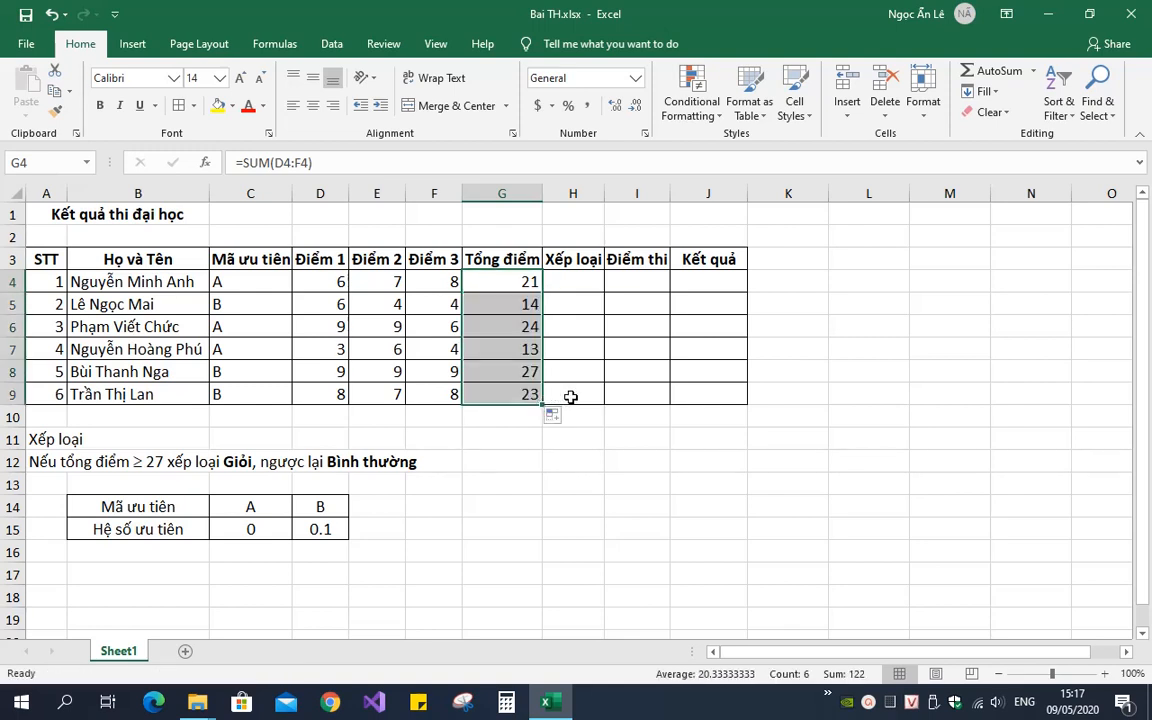
# - Enter the formula =IF(G4>=27,"Giỏi","Bình thường") in cell H4 to grade the first student by total score
pyautogui.click(570, 397)
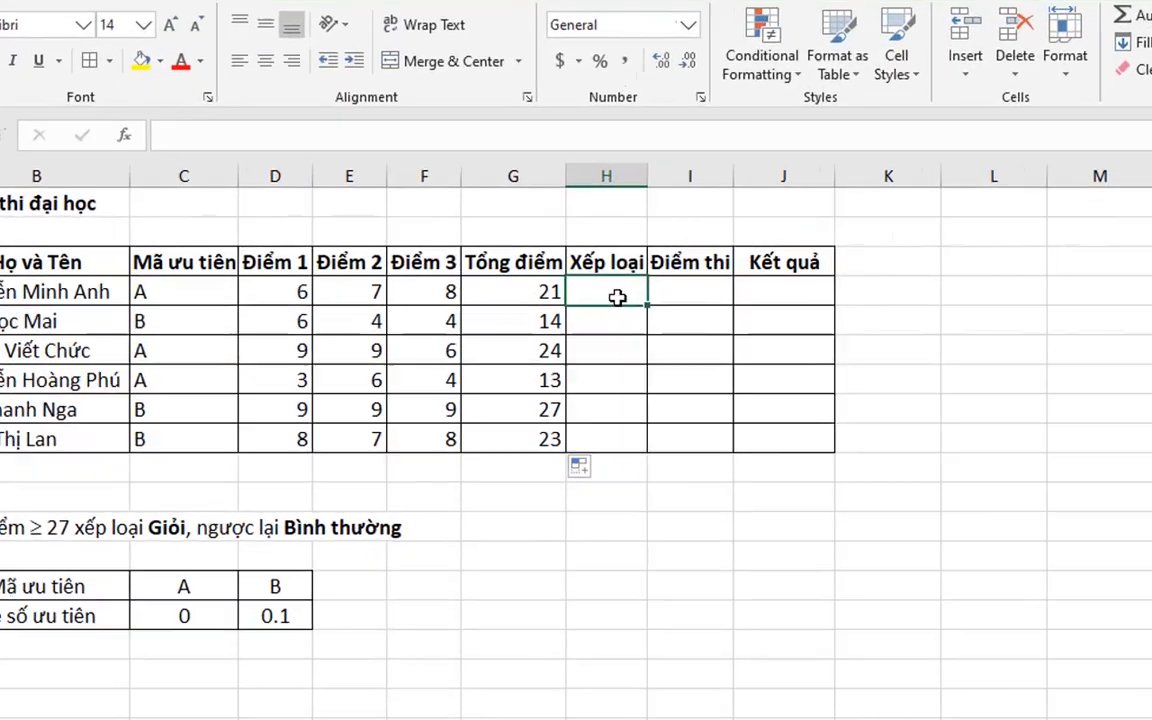
pyautogui.write('=I')
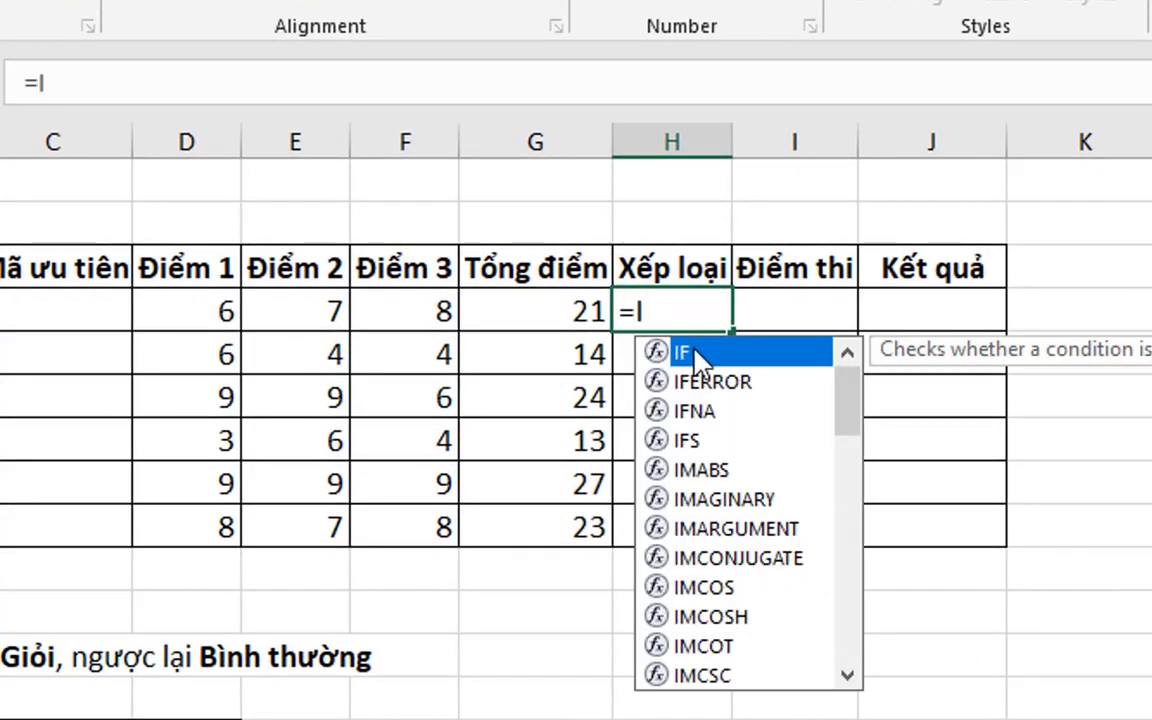
pyautogui.doubleClick(676, 352)
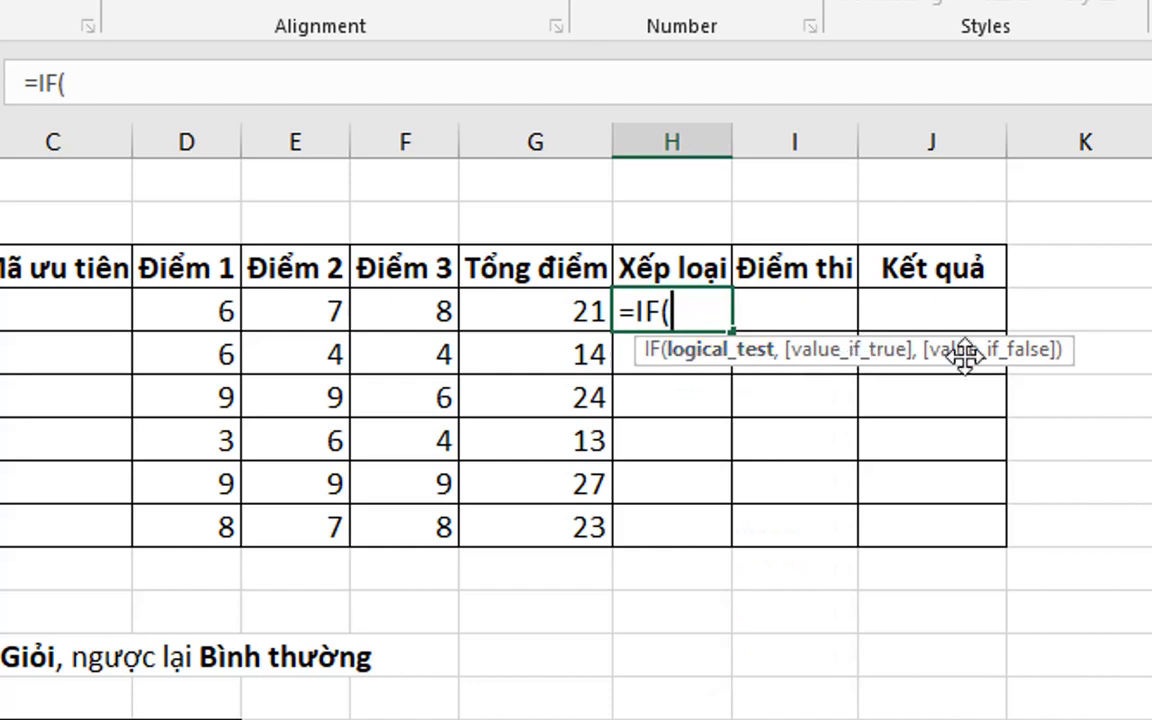
pyautogui.click(541, 310)
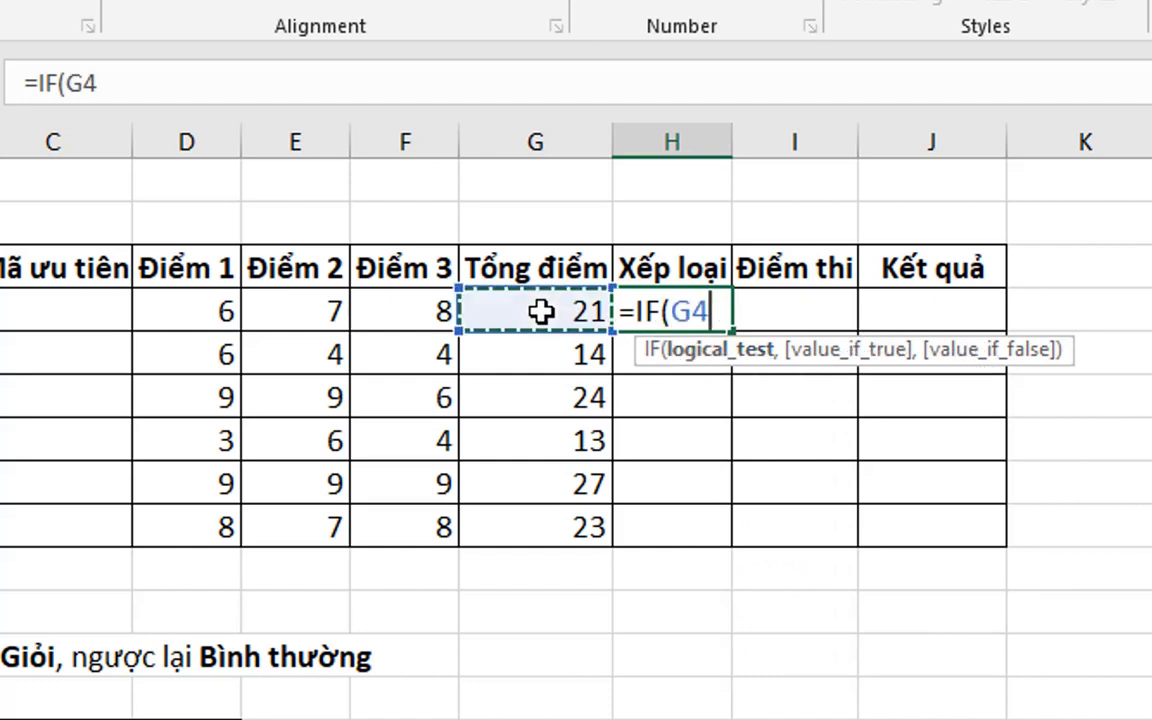
pyautogui.write('>=27')
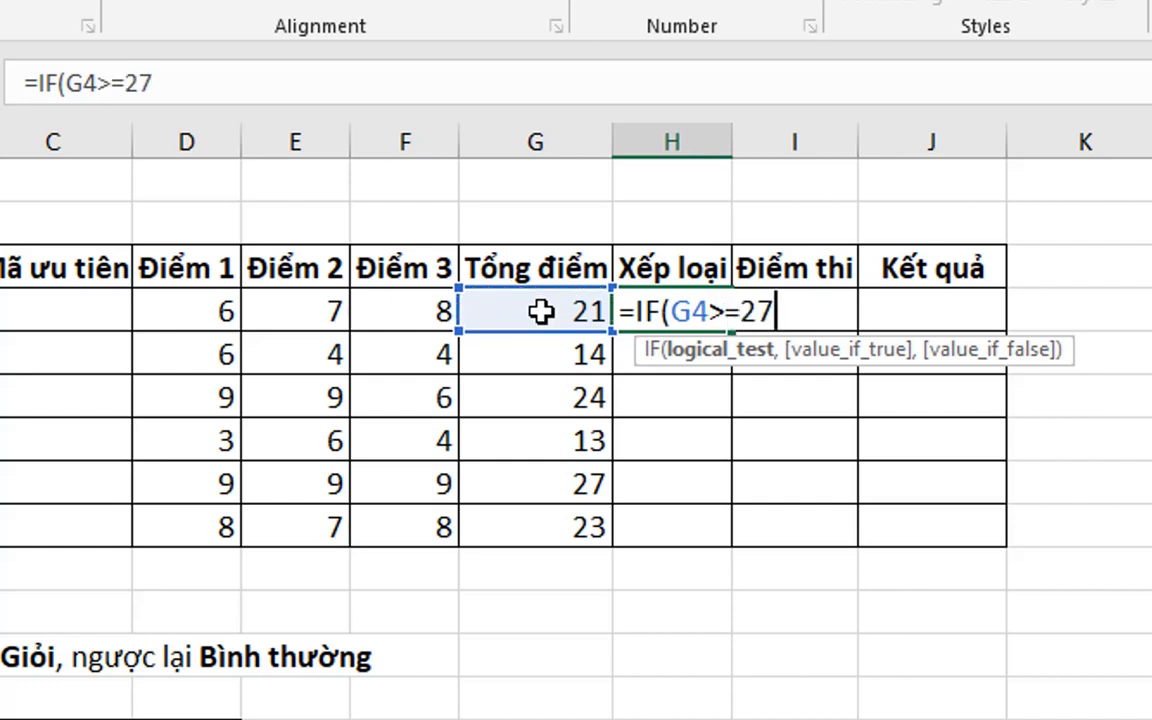
pyautogui.write(',')
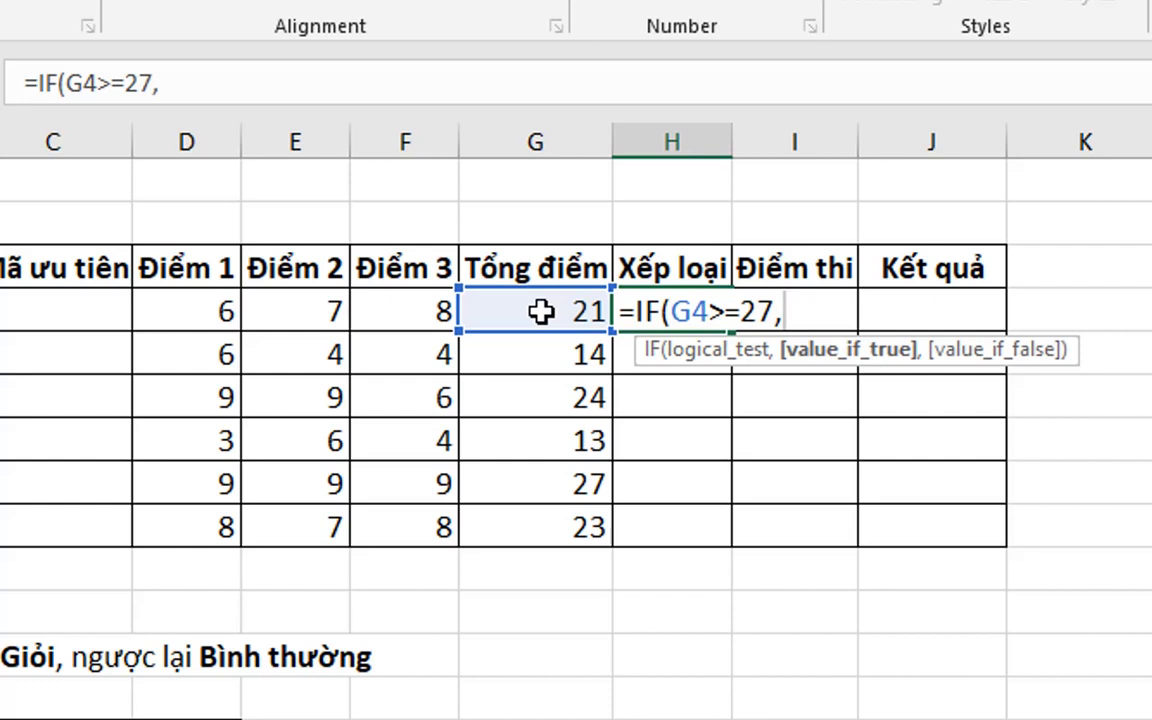
pyautogui.write('"G')
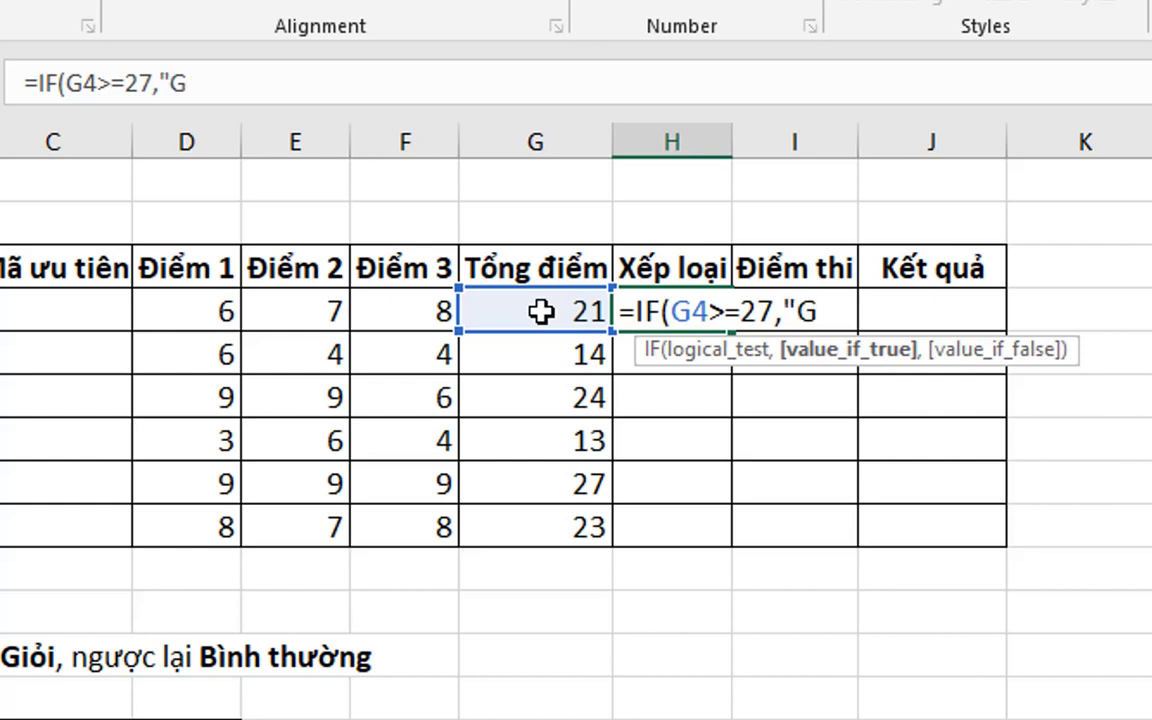
pyautogui.write('ioir"')
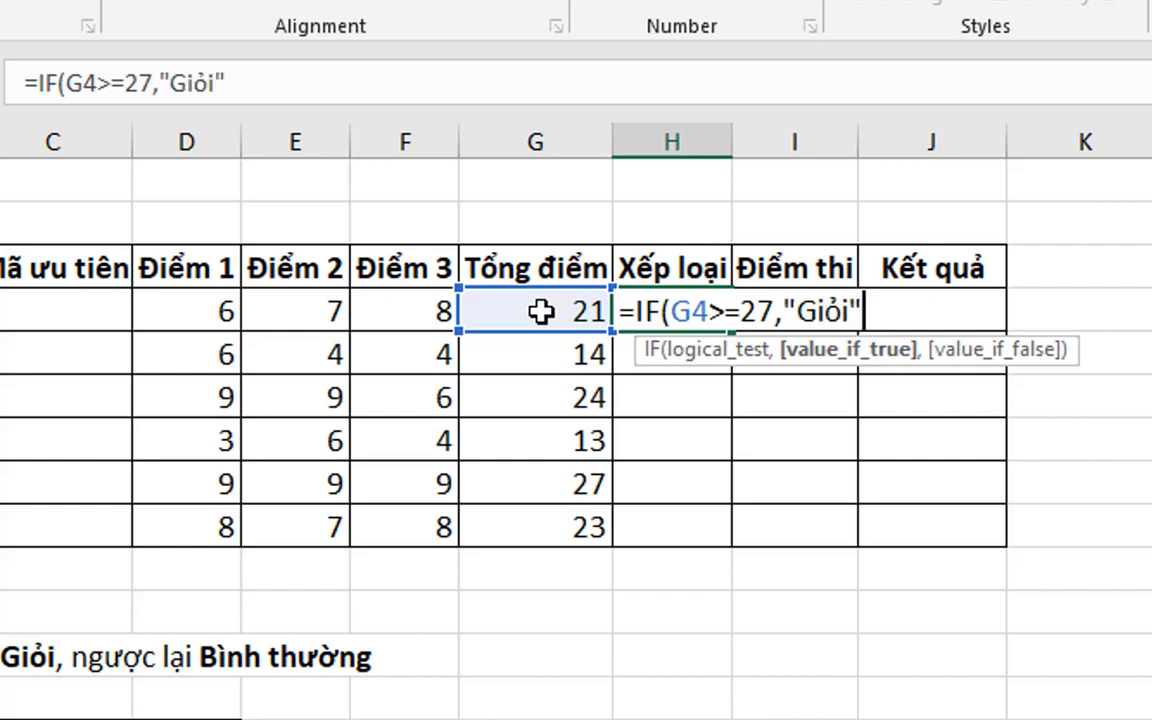
pyautogui.write(',')
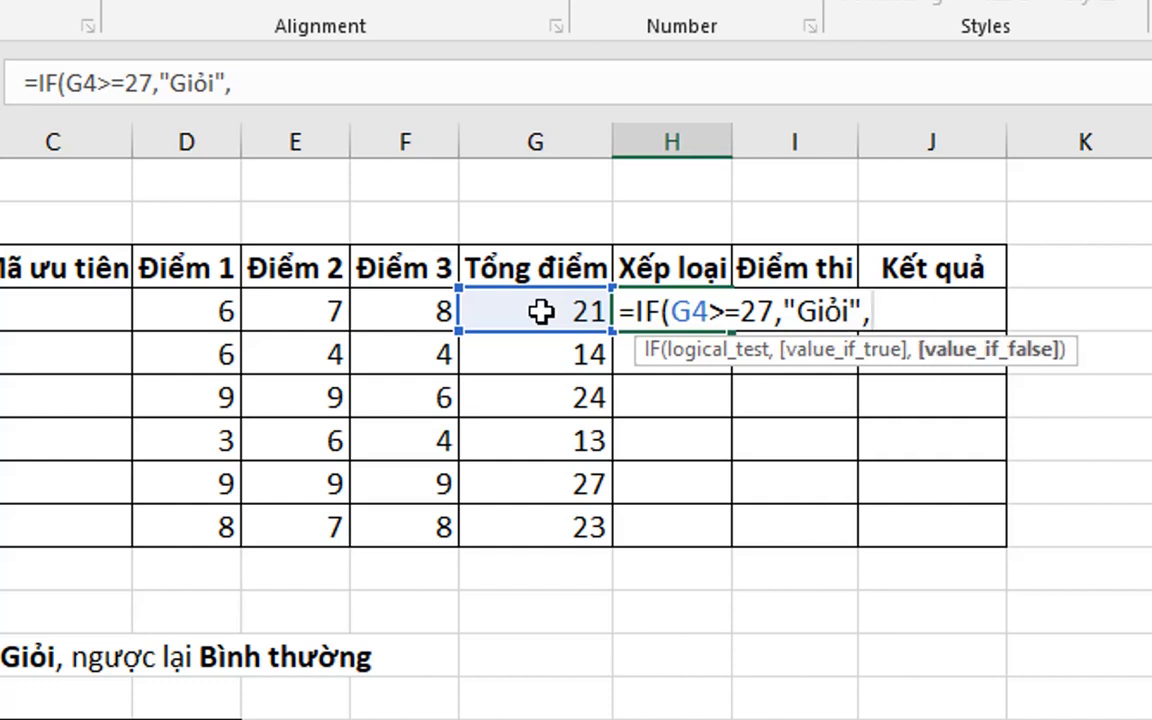
pyautogui.write('"Bình t')
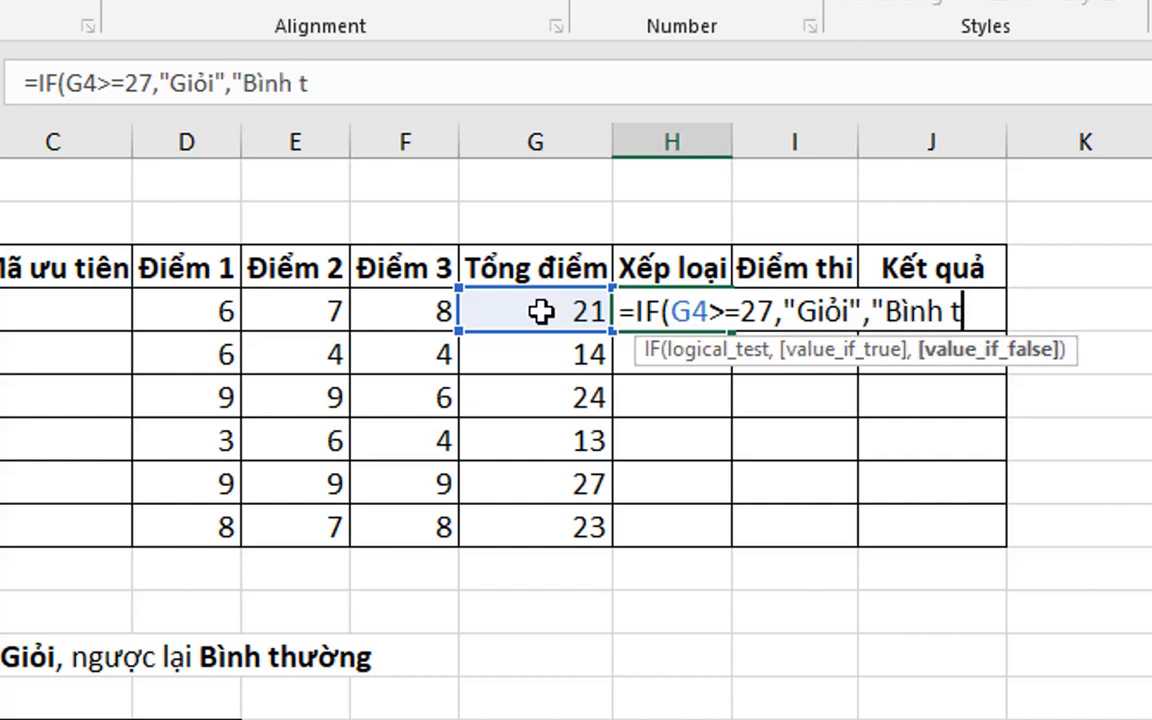
pyautogui.write('huờng")')
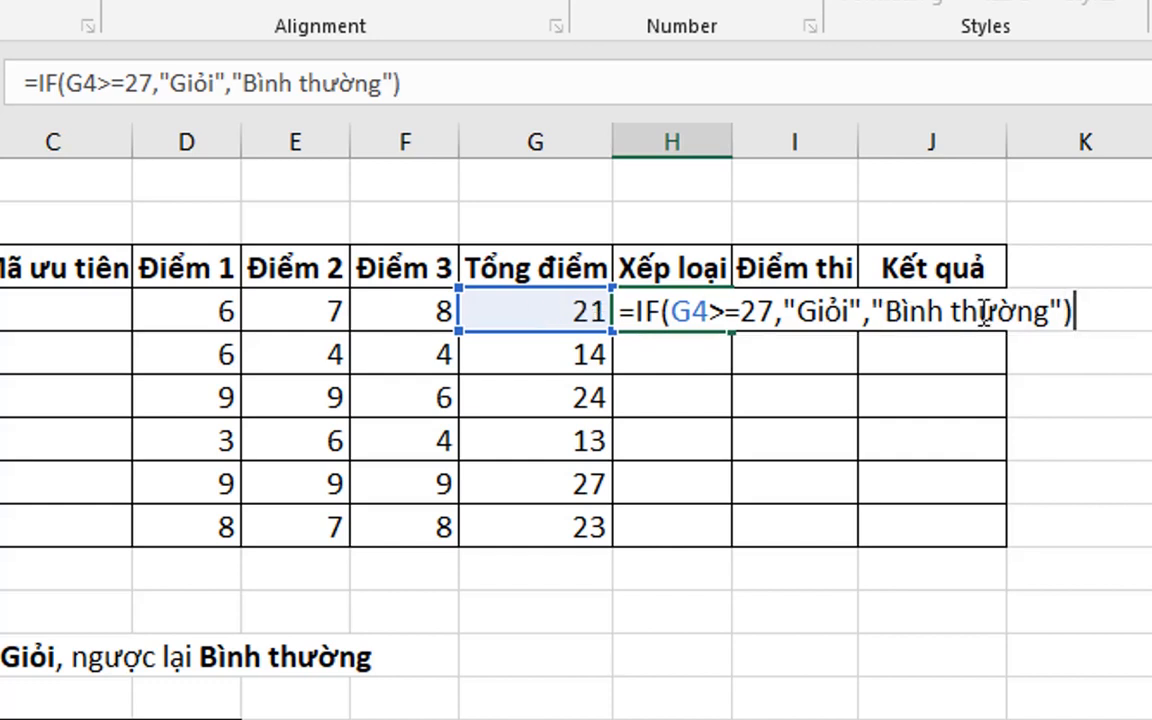
pyautogui.press('Return')
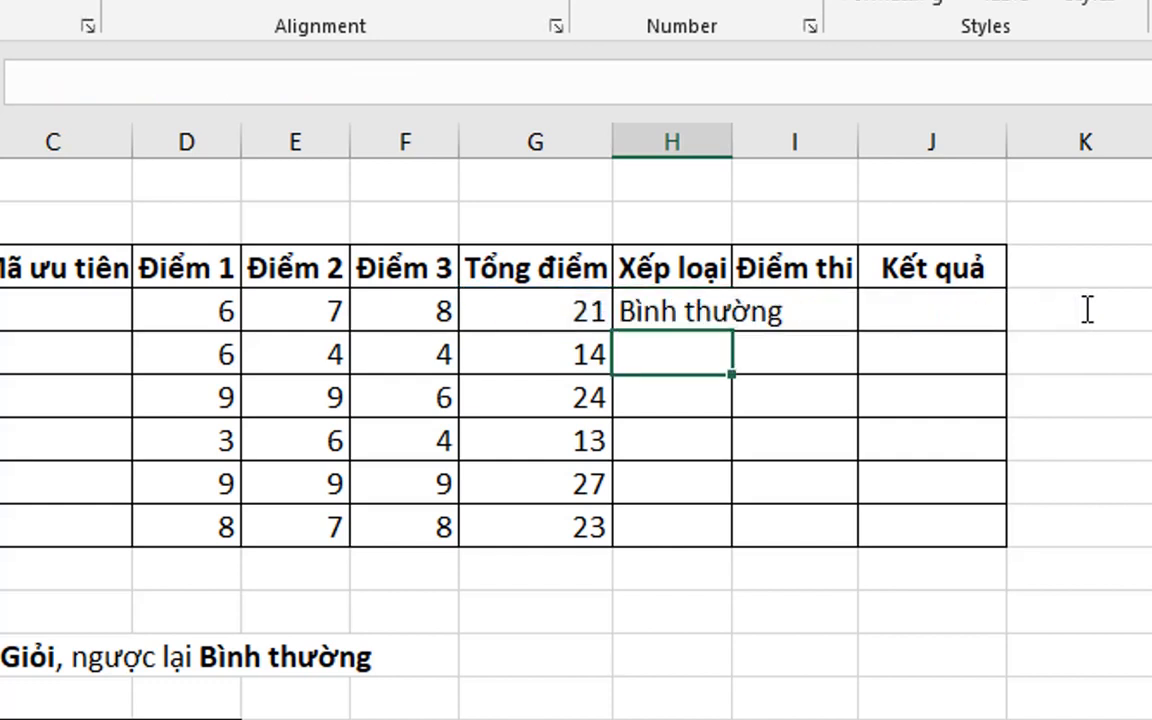
# - Widen the Xếp loại column so its text fits, and select cell H4
pyautogui.moveTo(733, 150); pyautogui.dragTo(810, 155)
pyautogui.click(743, 311)
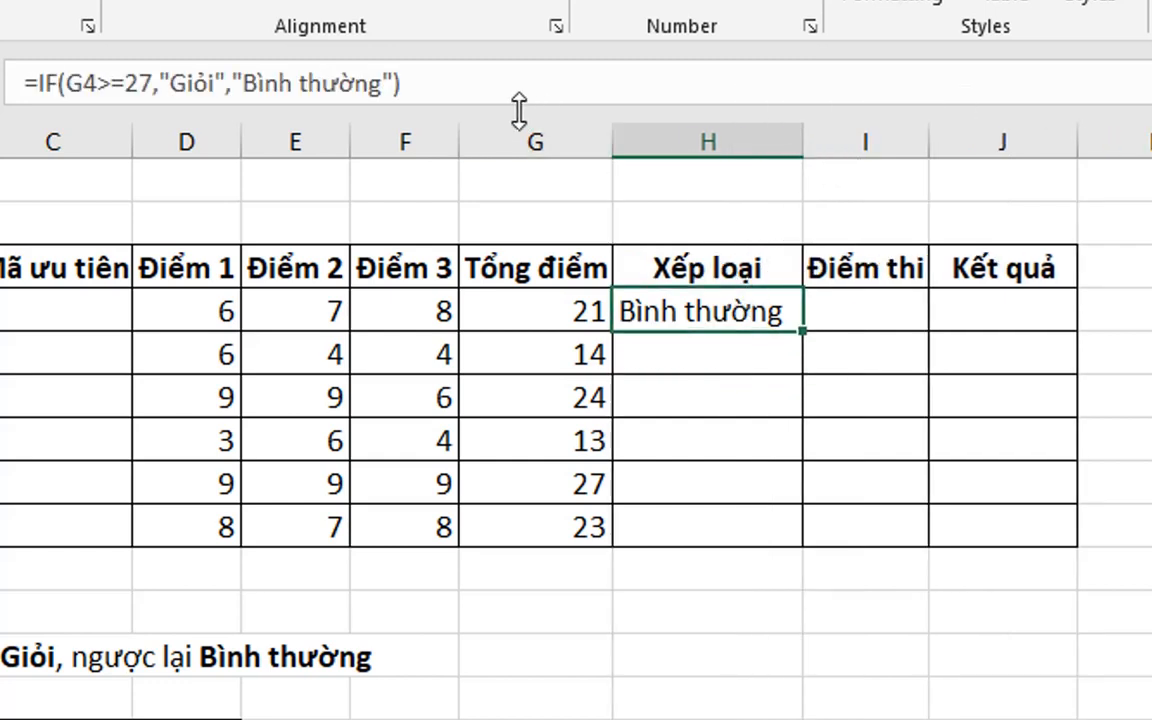
# - Review the grading formula in cell H4 and fill it down through H9 for the remaining students
pyautogui.doubleClick(650, 318)
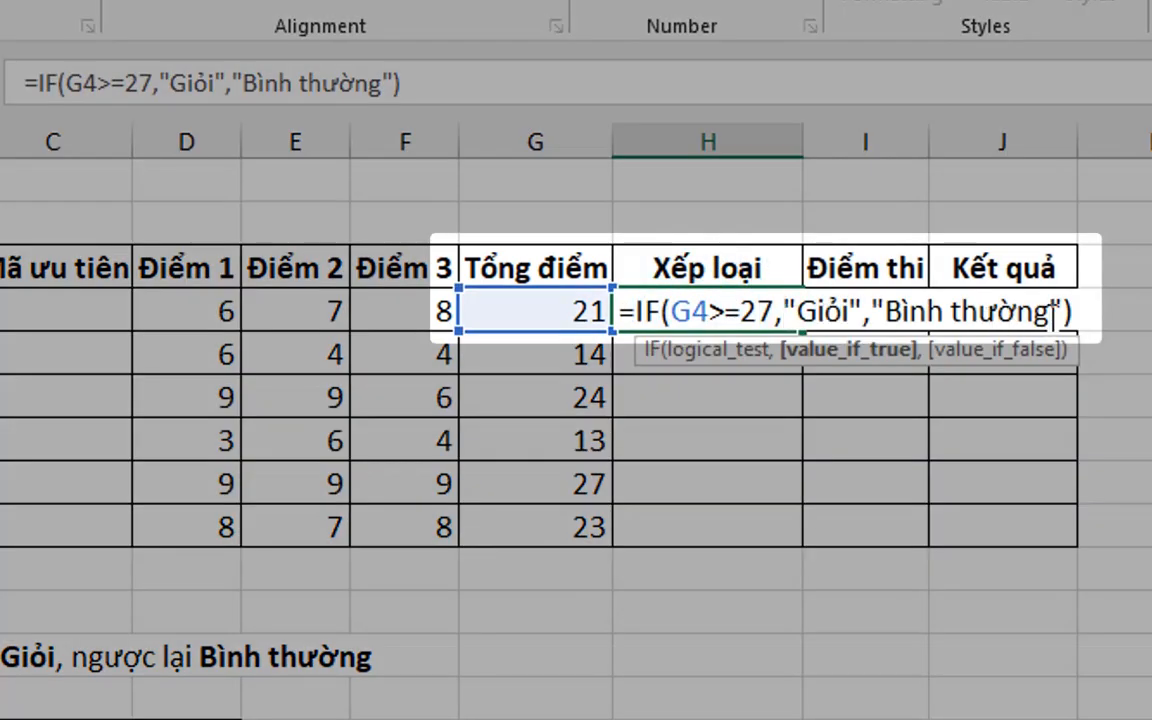
pyautogui.click(1082, 311)
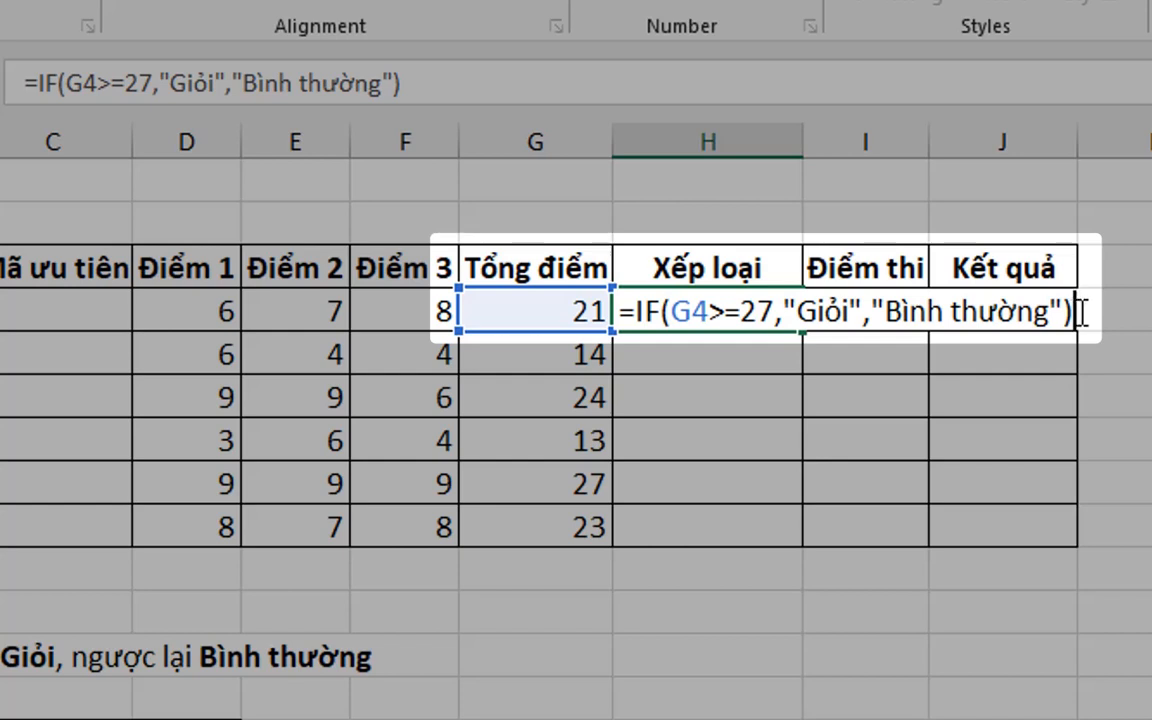
pyautogui.moveTo(1033, 316); pyautogui.dragTo(630, 311)
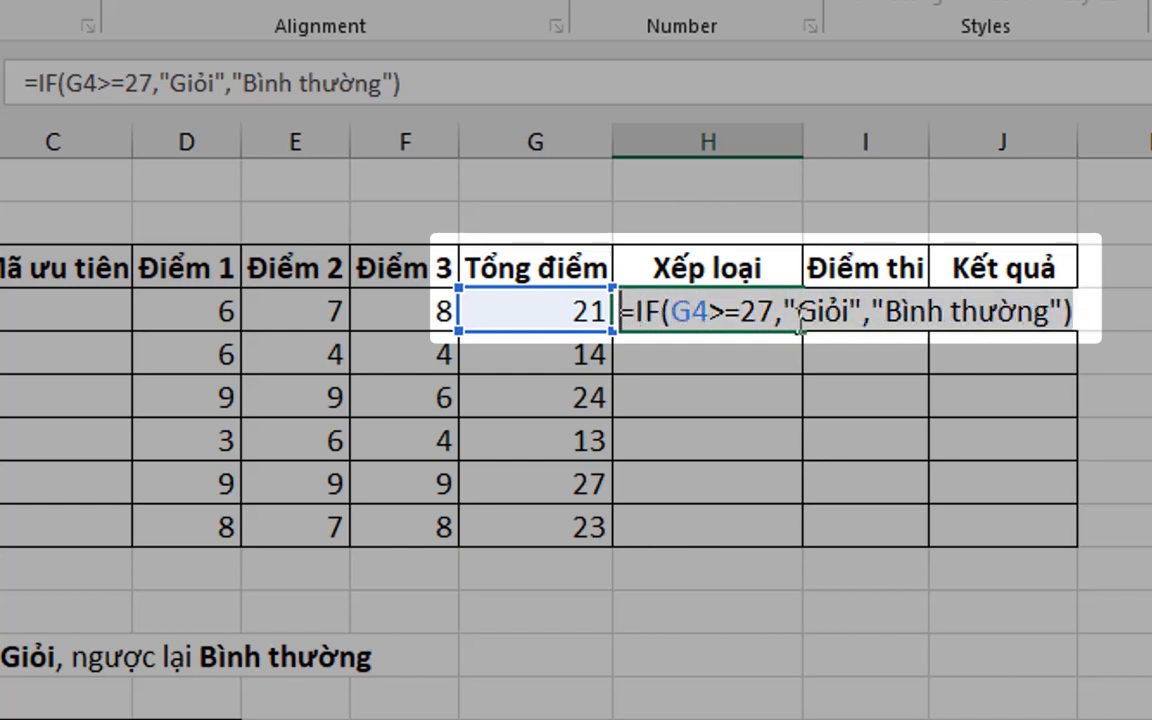
pyautogui.click(1077, 311)
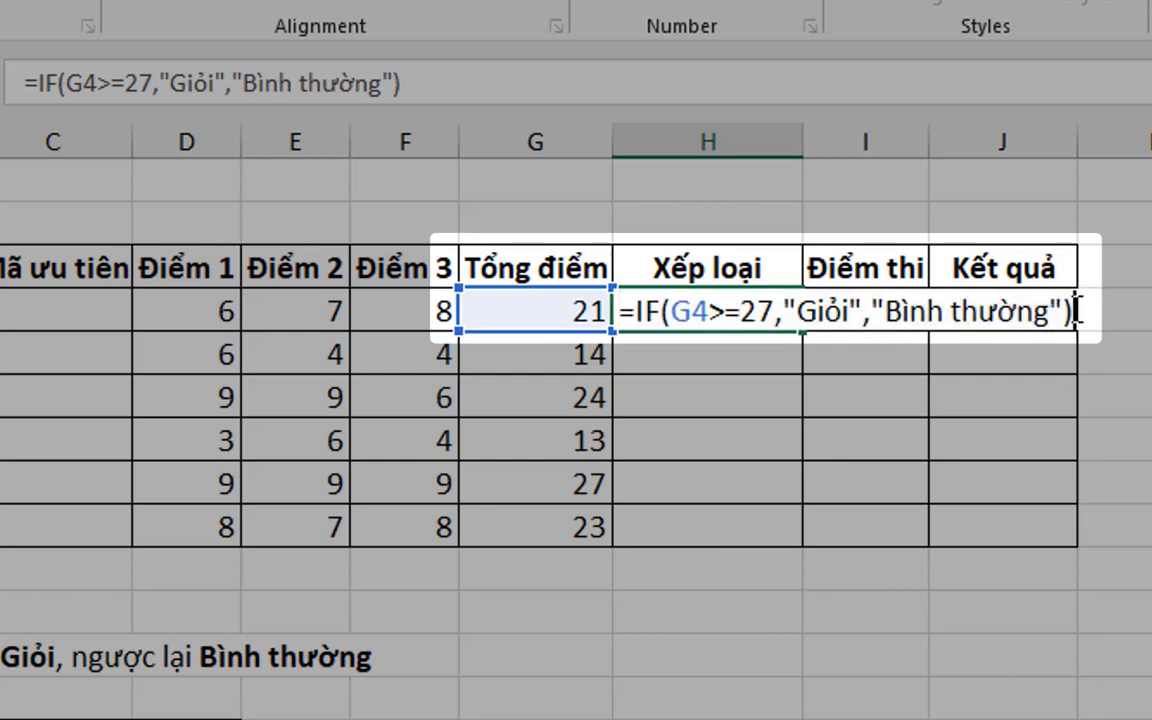
pyautogui.press('Return')
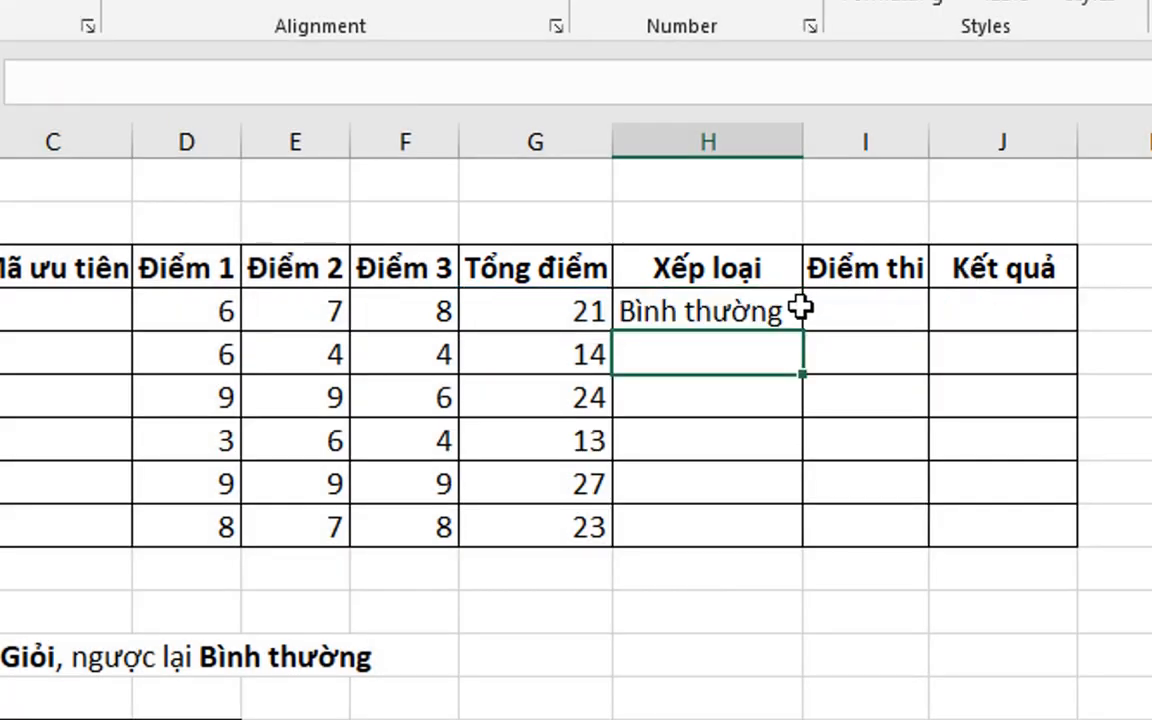
pyautogui.click(735, 305)
pyautogui.moveTo(805, 328); pyautogui.dragTo(801, 540)
pyautogui.click(758, 625)
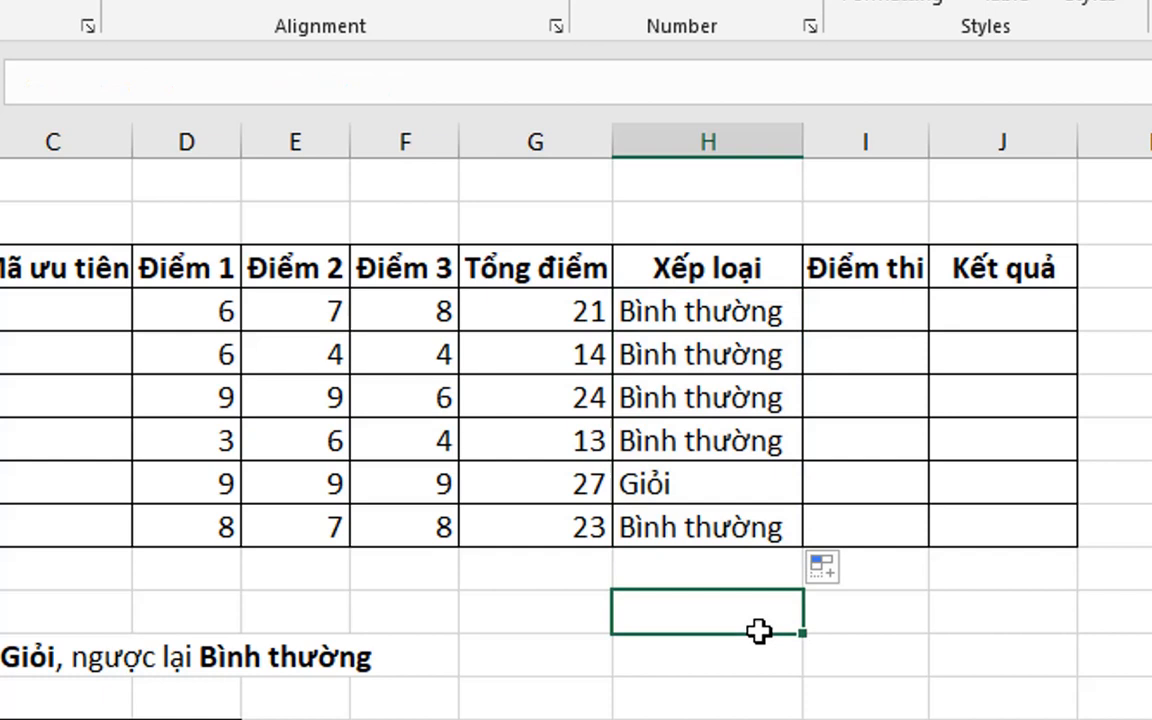
# - Check the filled grading formulas in cells H9, H8, H7 and H6 to see which total score each one references
pyautogui.doubleClick(727, 533)
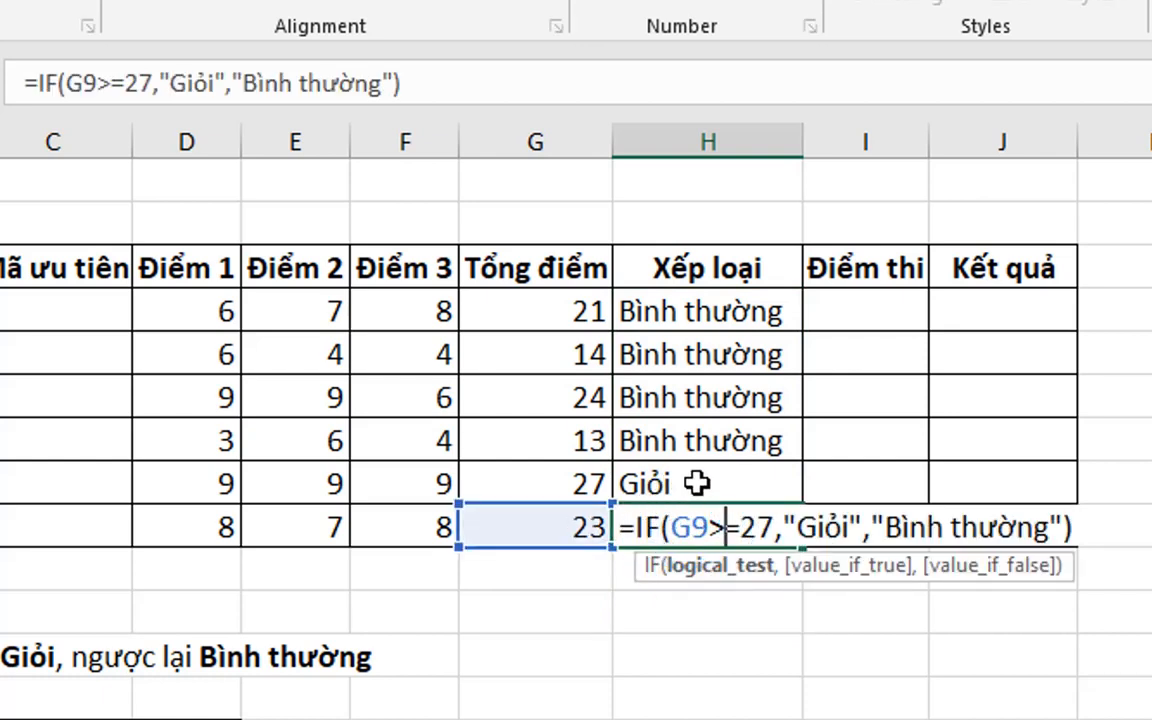
pyautogui.press('Return')
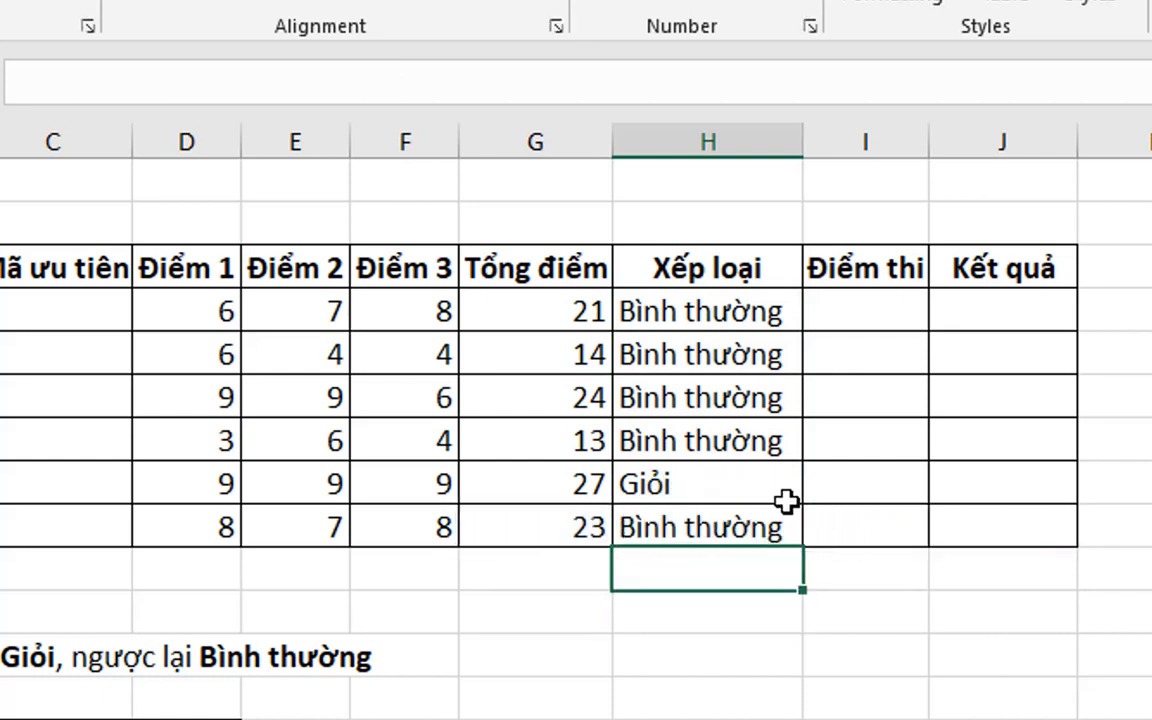
pyautogui.doubleClick(692, 484)
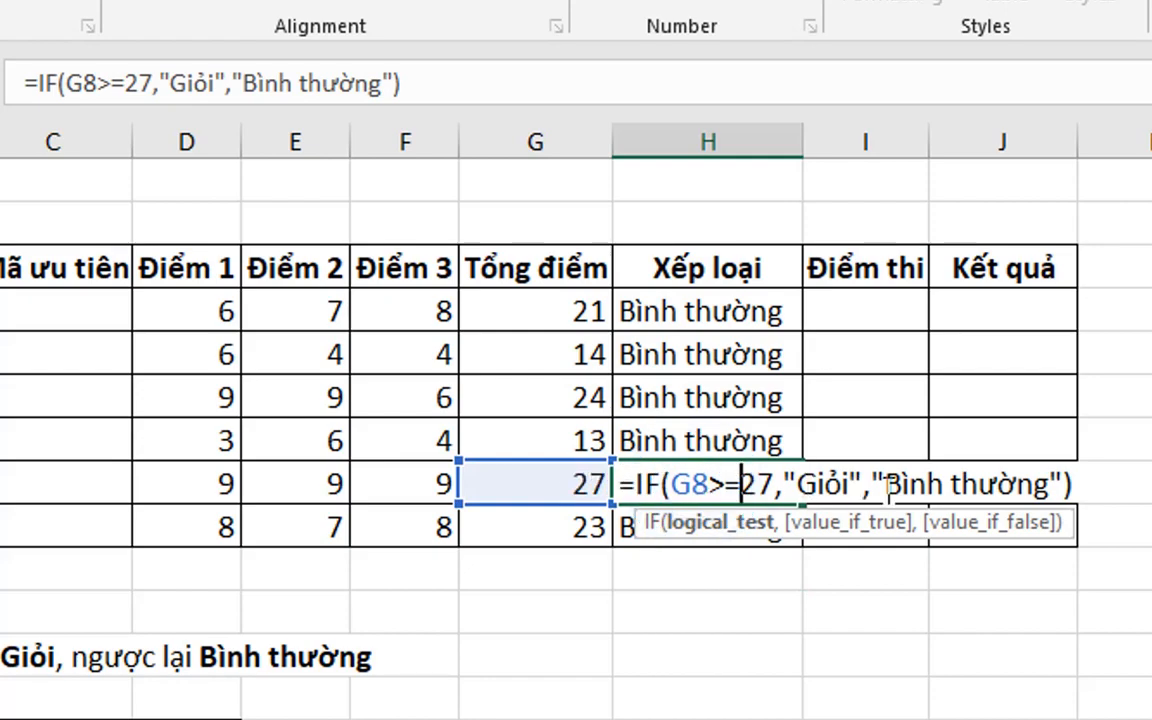
pyautogui.press('Return')
pyautogui.doubleClick(718, 440)
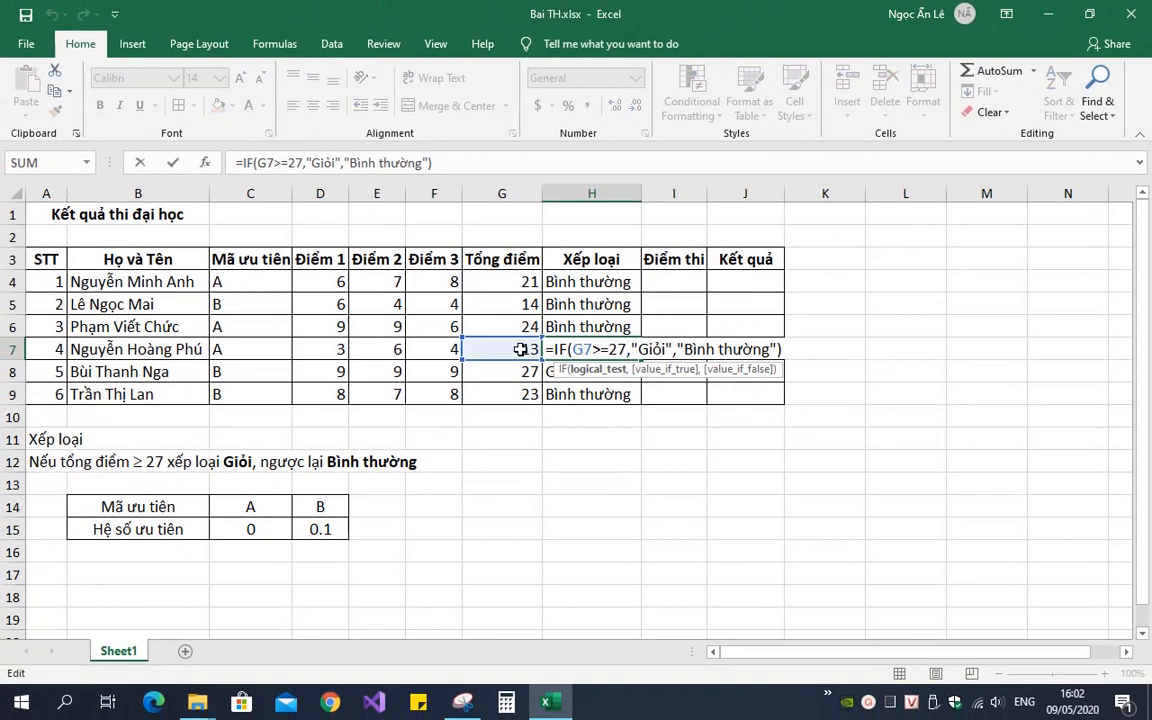
pyautogui.press('Return')
pyautogui.doubleClick(607, 327)
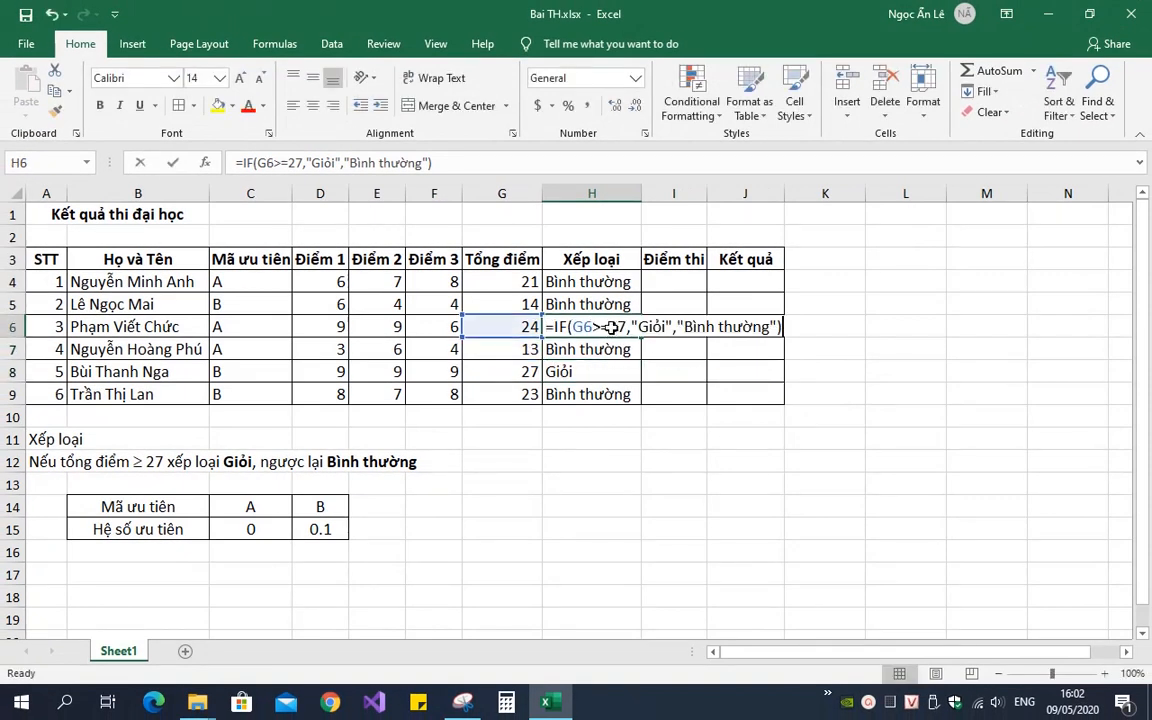
pyautogui.press('Return')
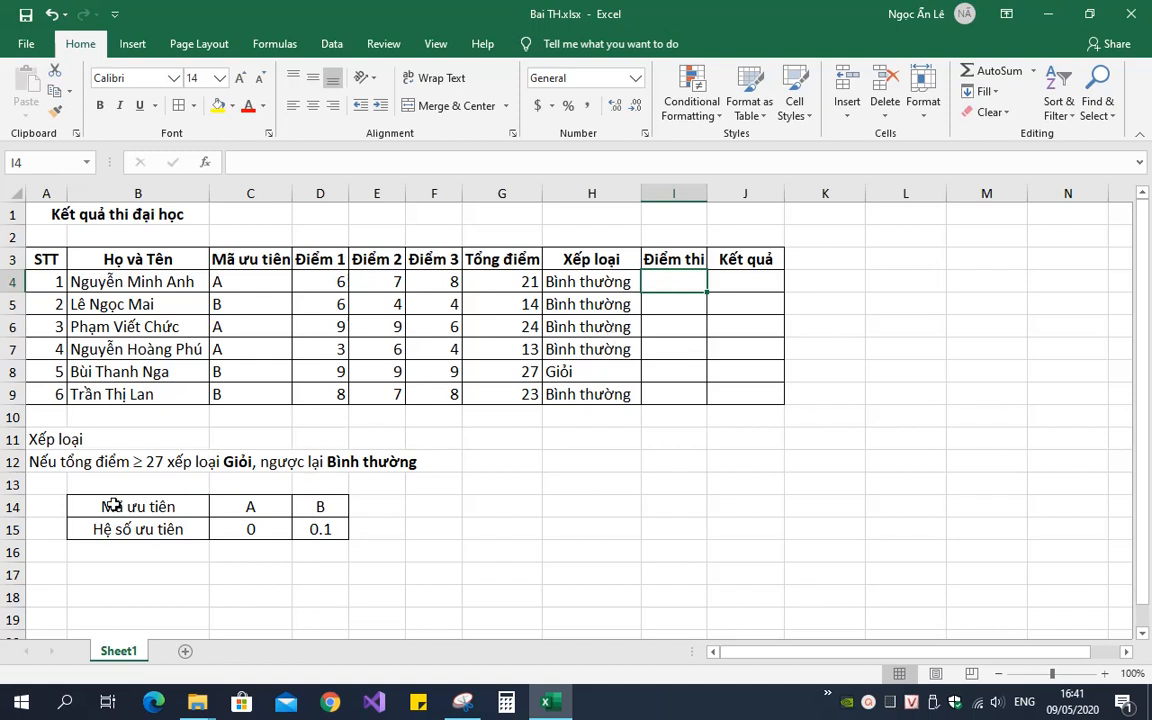
# - Enter the formula =IF(C4="A",G4,G4+G4*0.1) in cell I4 to calculate the first student's exam score with the priority coefficient
pyautogui.click(227, 505)
pyautogui.moveTo(227, 505); pyautogui.dragTo(319, 530)
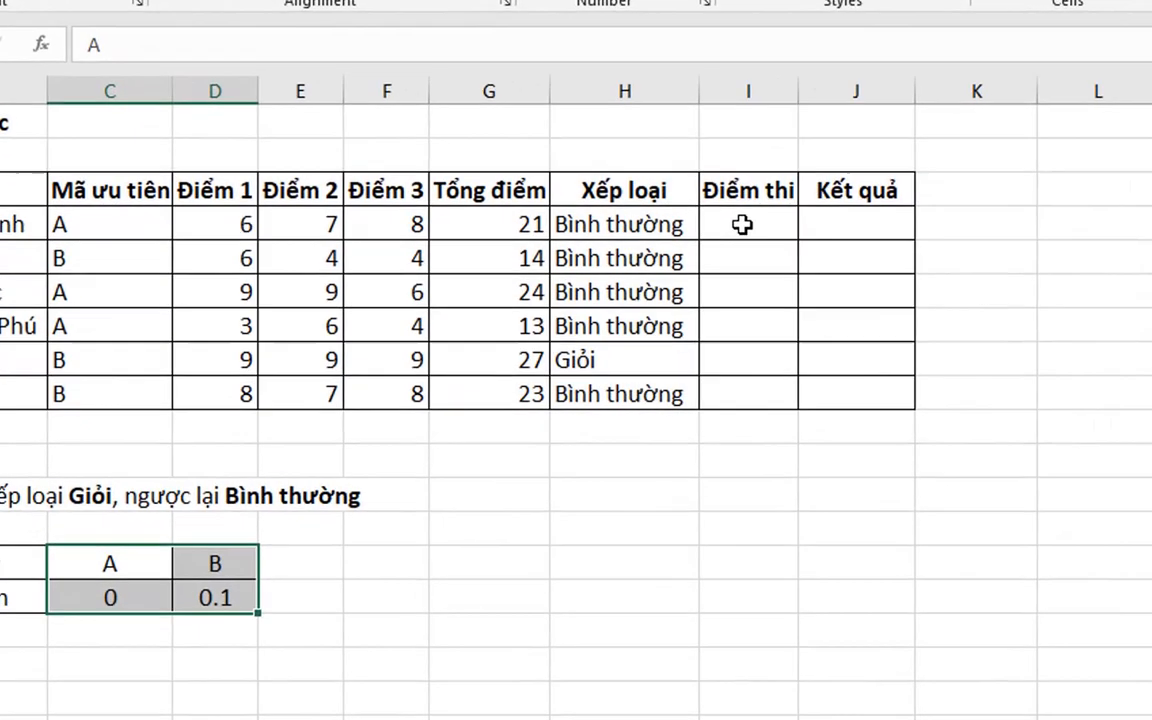
pyautogui.click(692, 282)
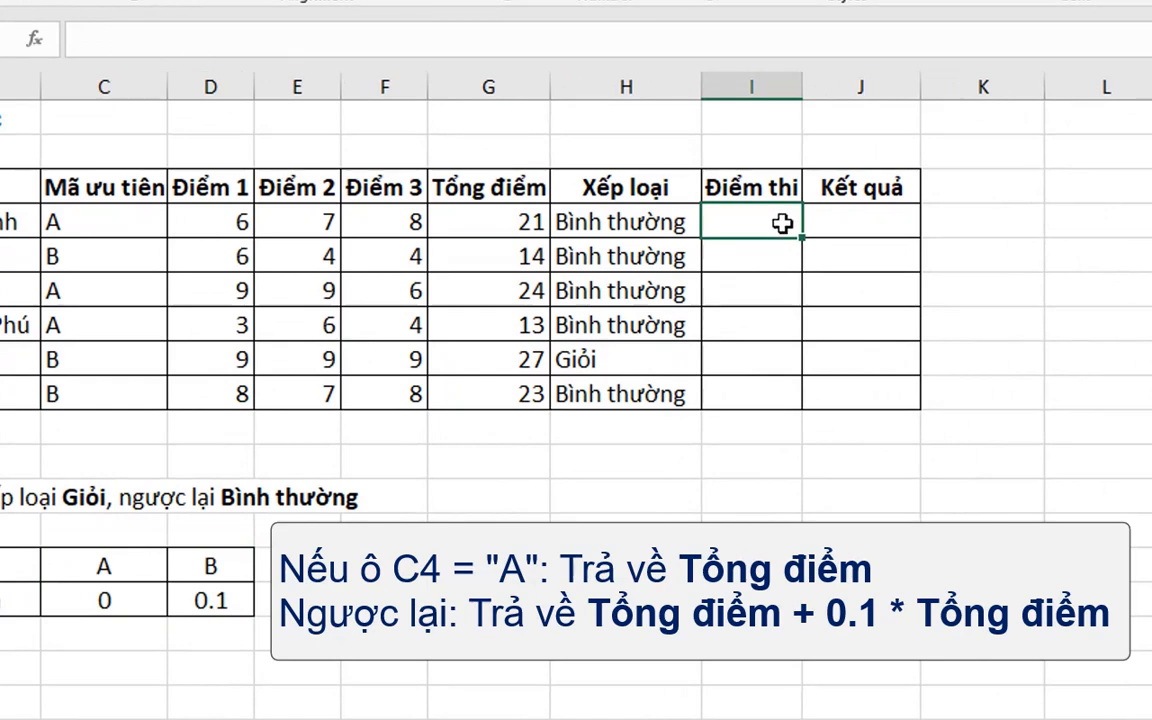
pyautogui.write('=I')
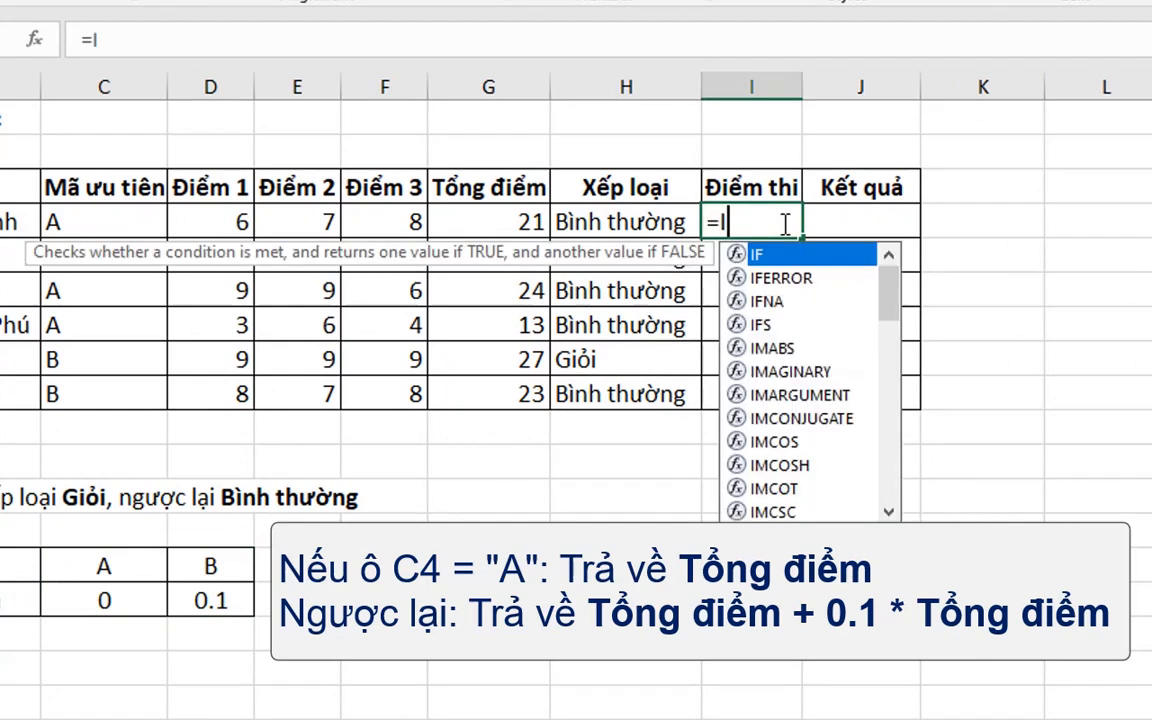
pyautogui.doubleClick(755, 256)
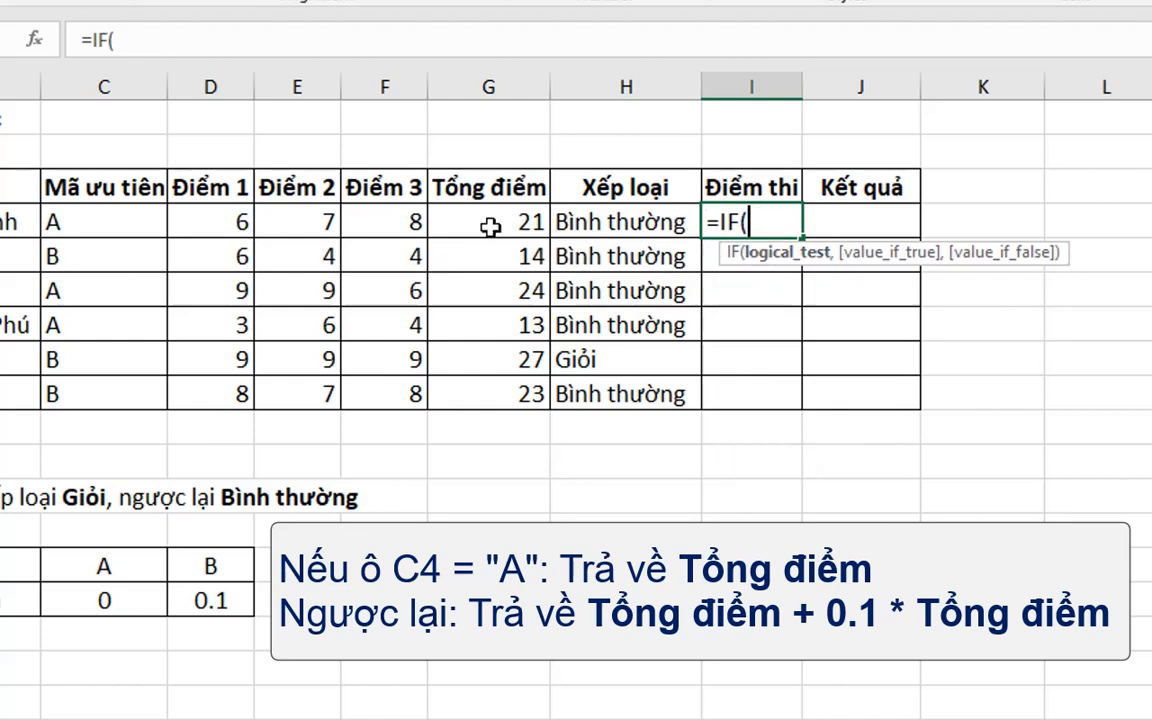
pyautogui.click(108, 226)
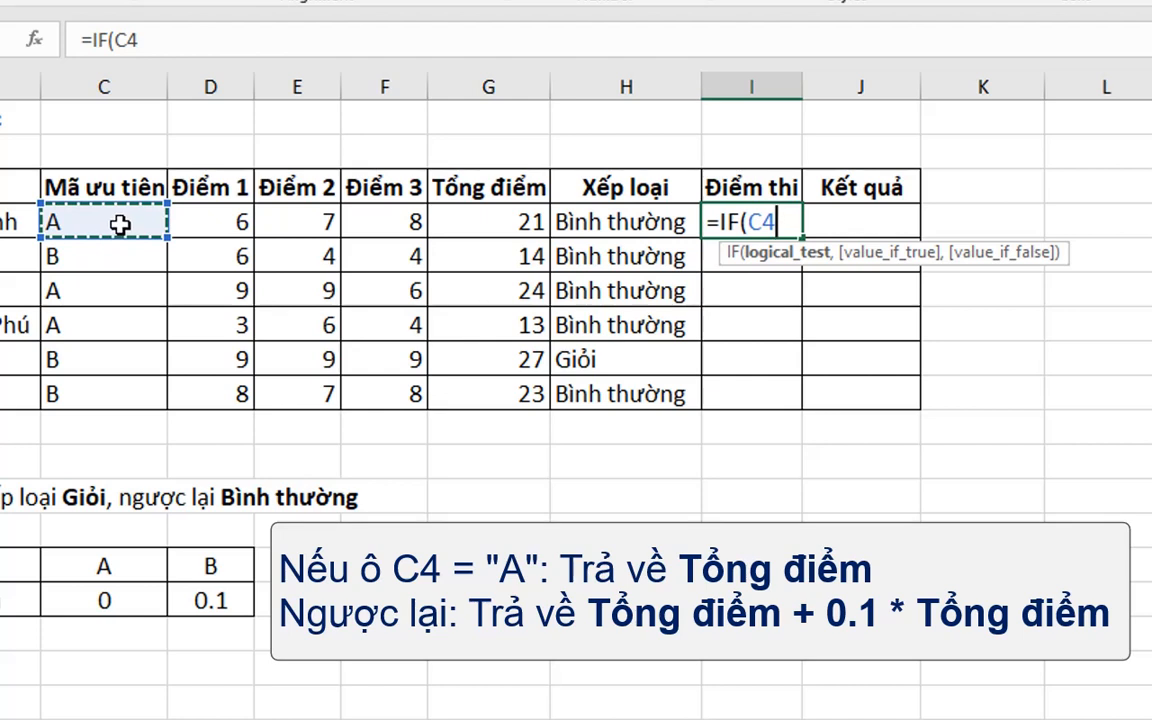
pyautogui.write('=')
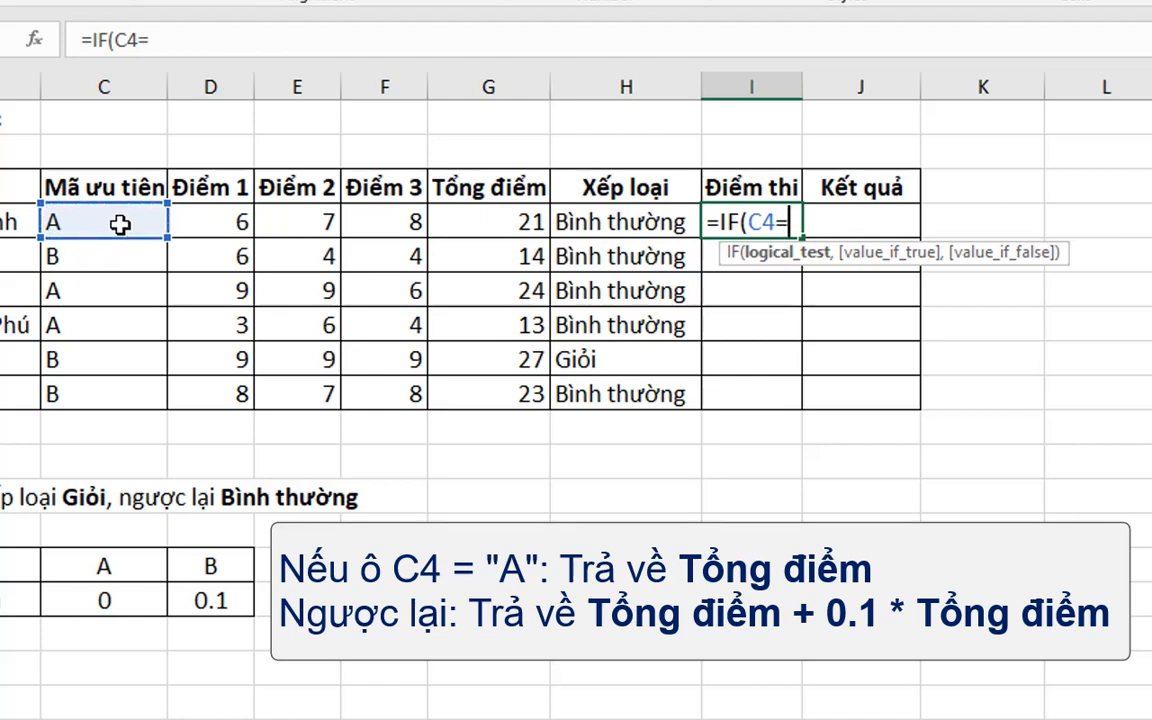
pyautogui.write('"A"')
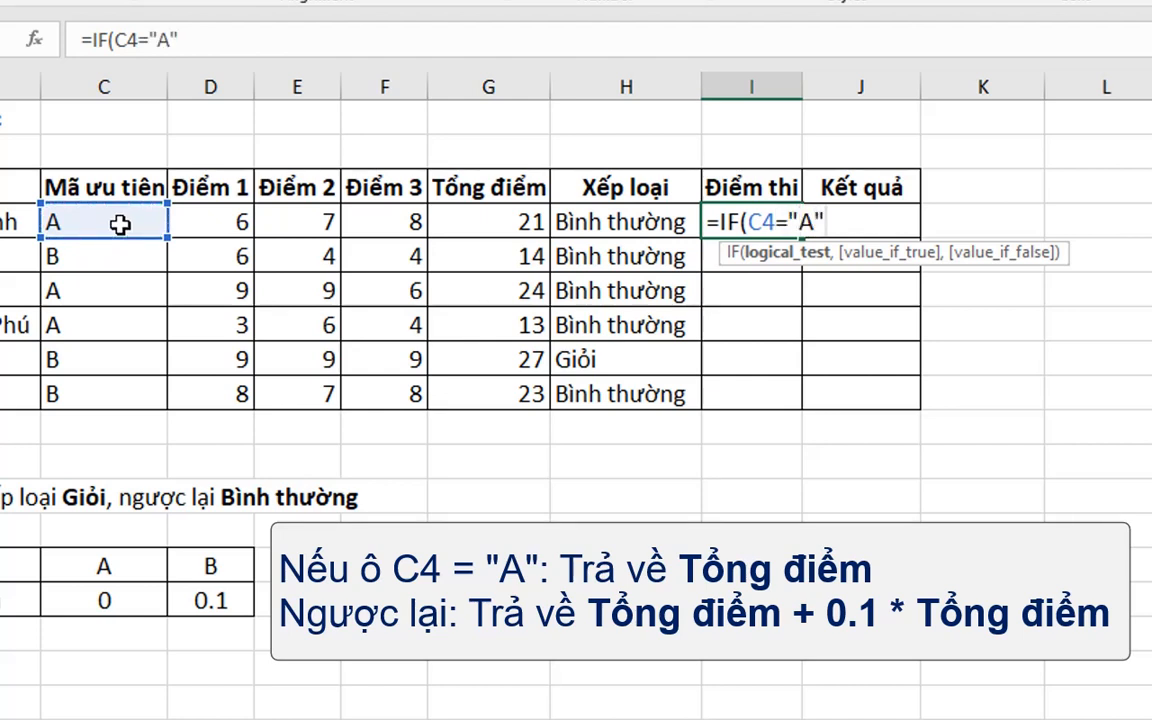
pyautogui.write(',')
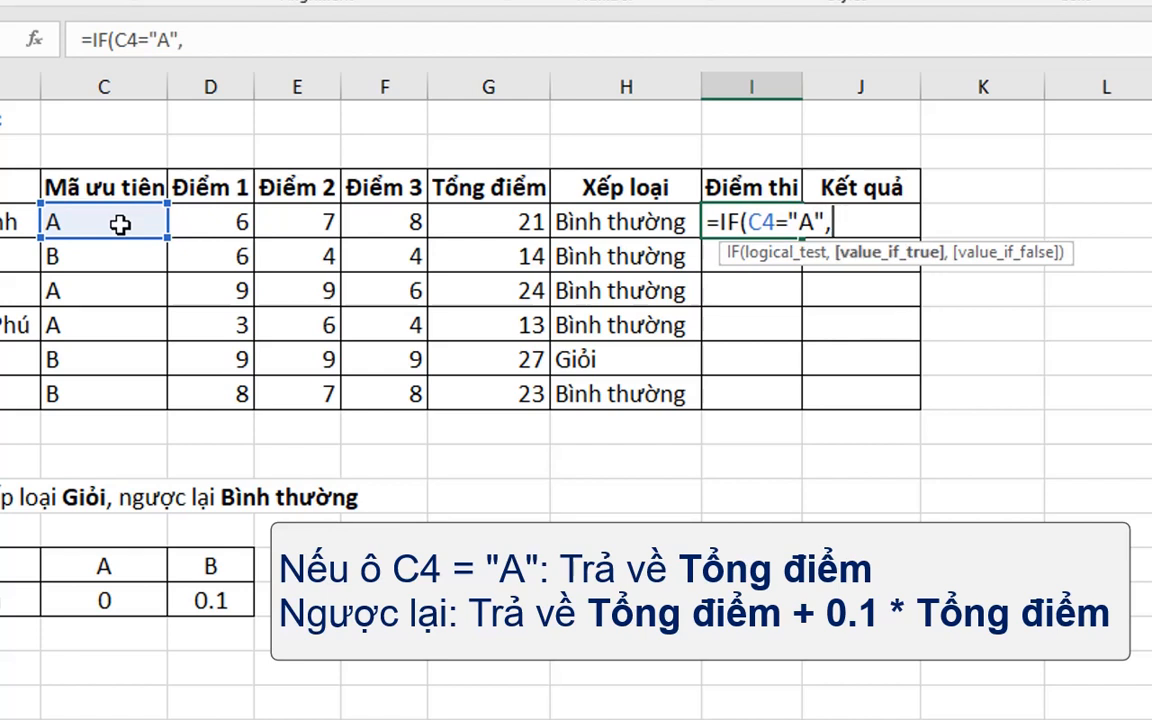
pyautogui.click(457, 228)
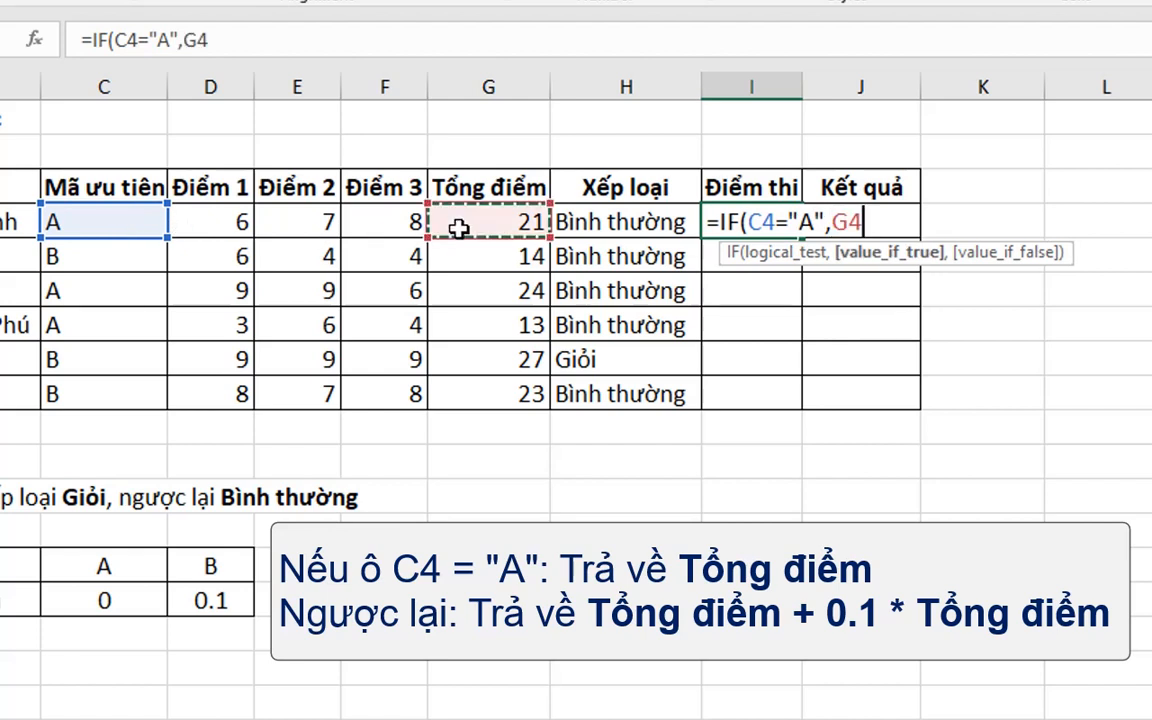
pyautogui.write(',')
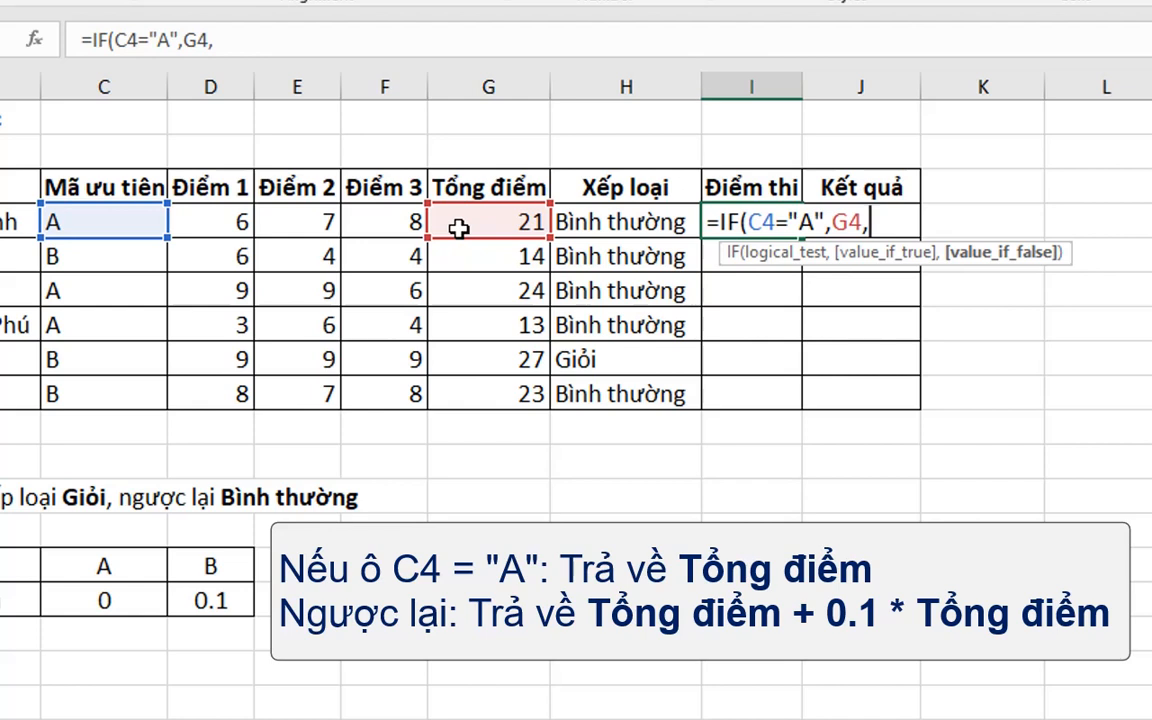
pyautogui.click(477, 222)
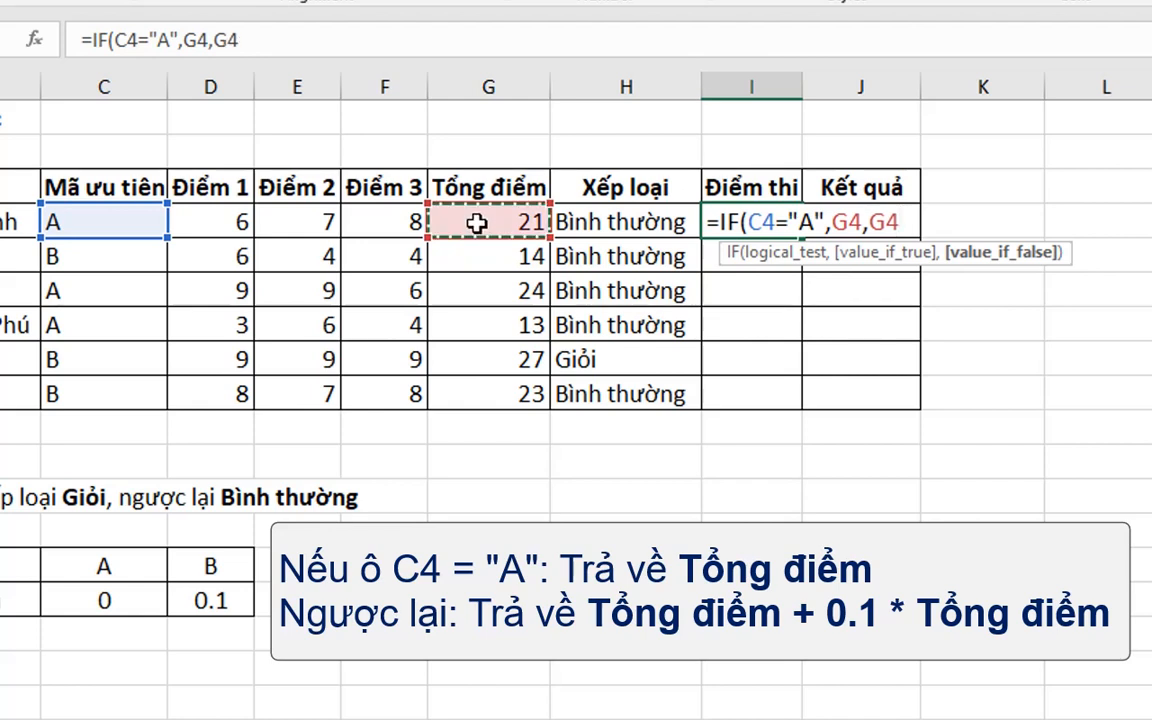
pyautogui.write('+')
pyautogui.click(477, 223)
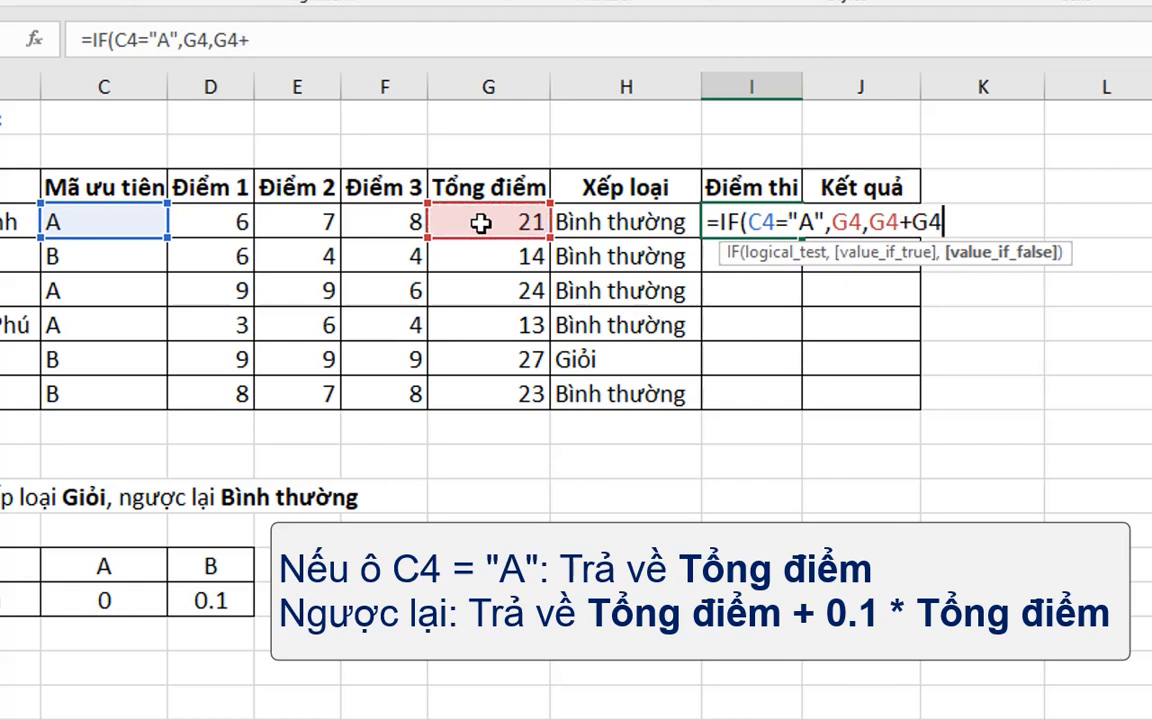
pyautogui.write('*0')
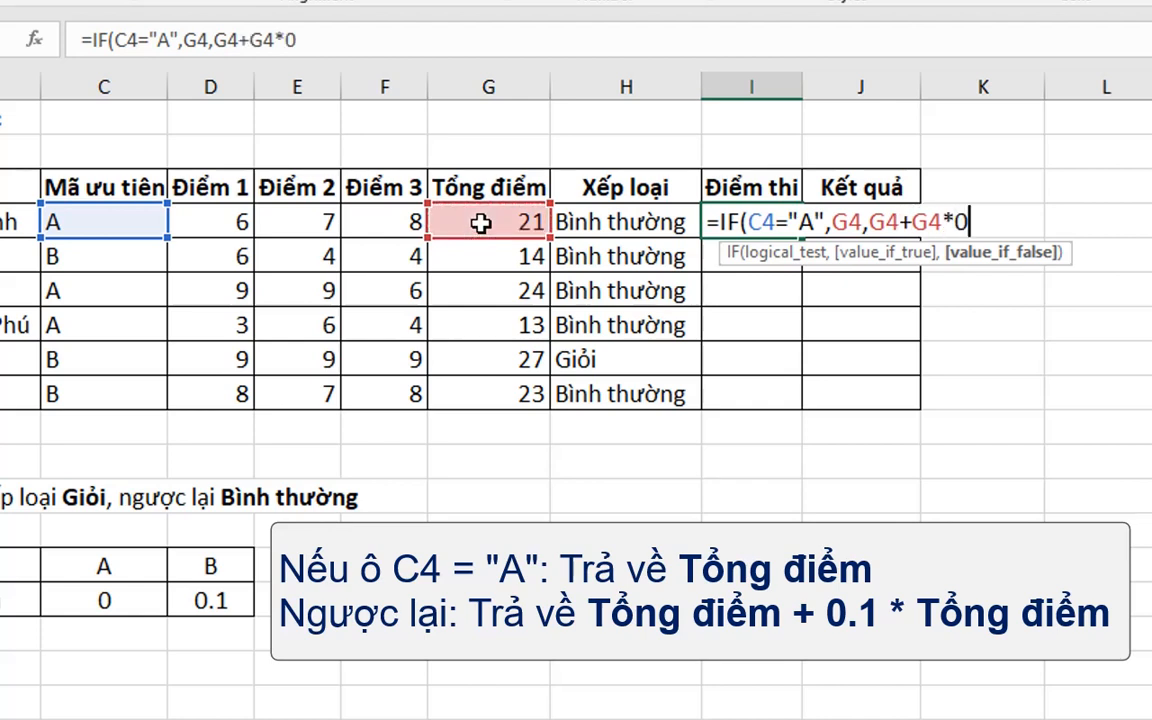
pyautogui.write('.1)')
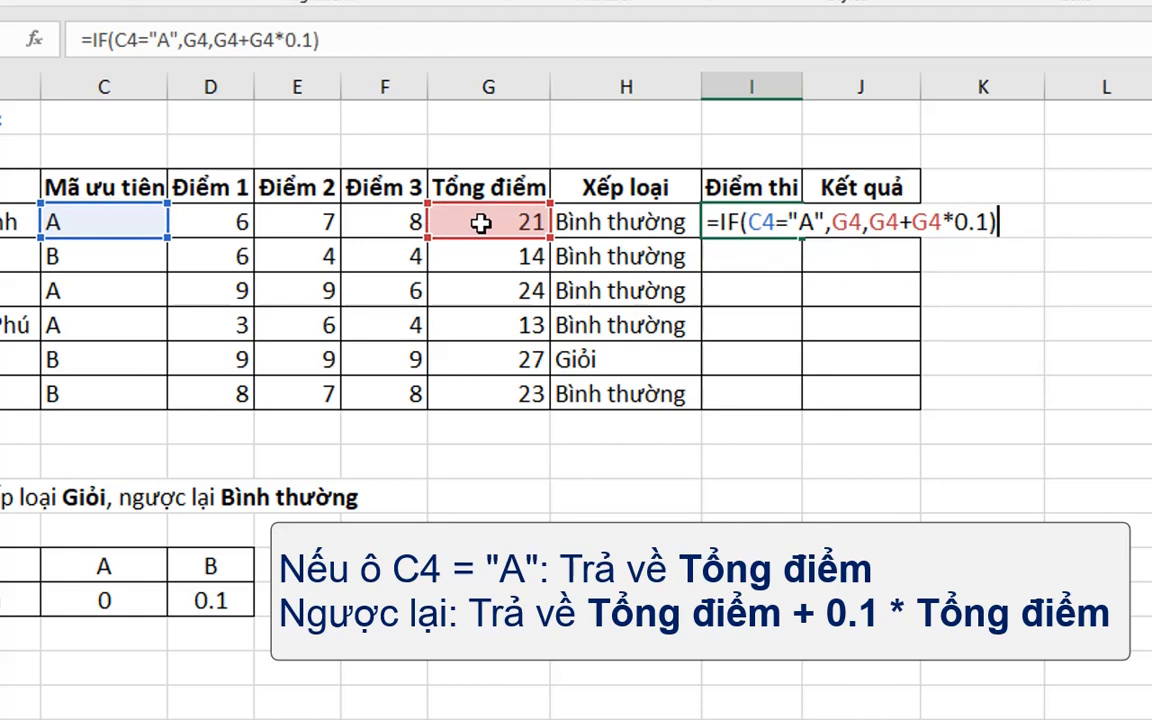
pyautogui.press('Return')
# - Fill the Điểm thi formula from cell I4 down through I9 and format the scores to one decimal place
pyautogui.click(737, 228)
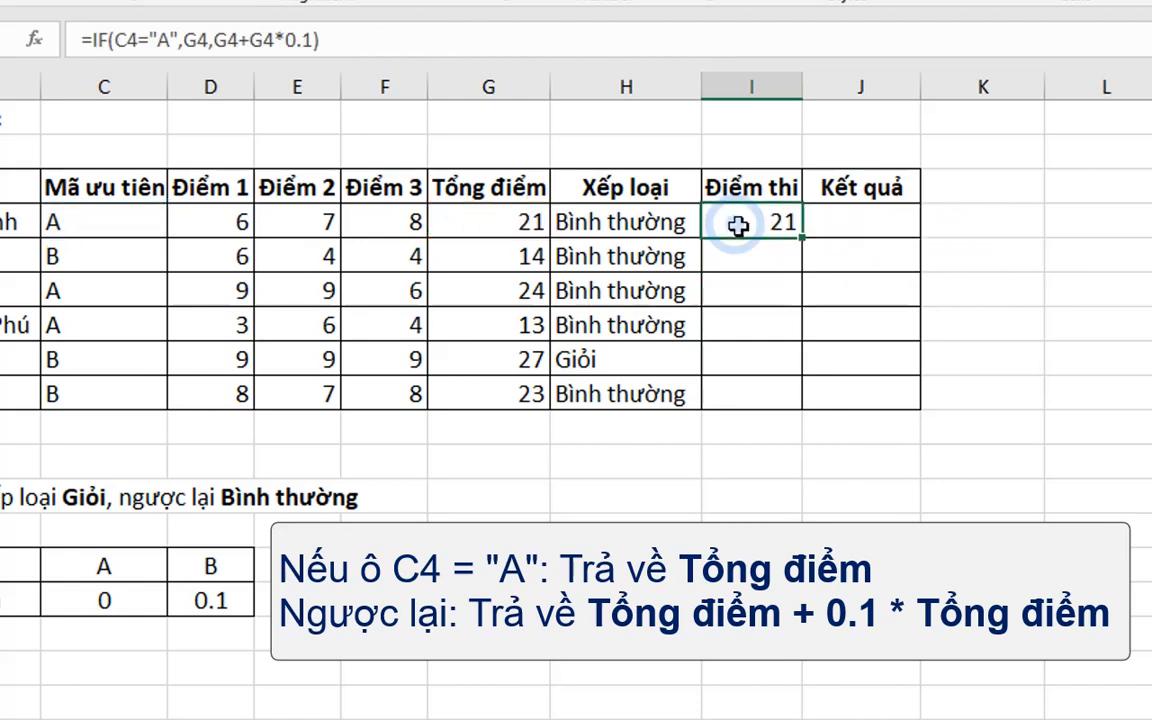
pyautogui.doubleClick(737, 226)
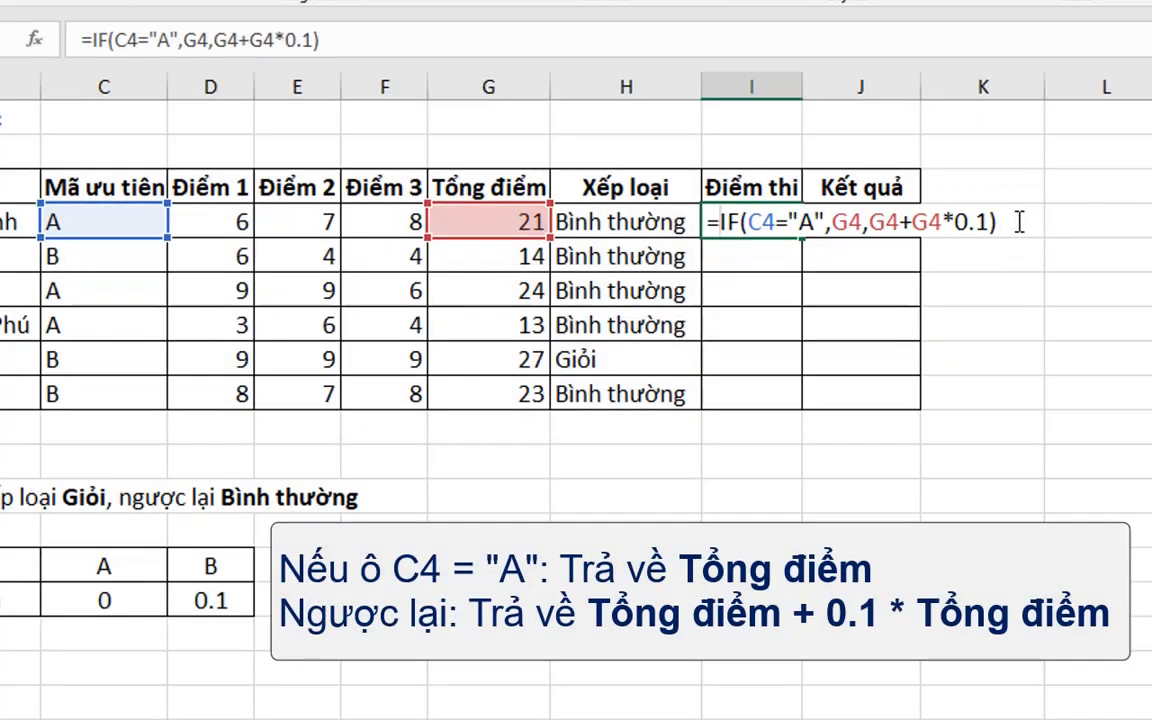
pyautogui.click(1020, 222)
pyautogui.hotkey('ctrl', 'Return')
pyautogui.click(777, 224)
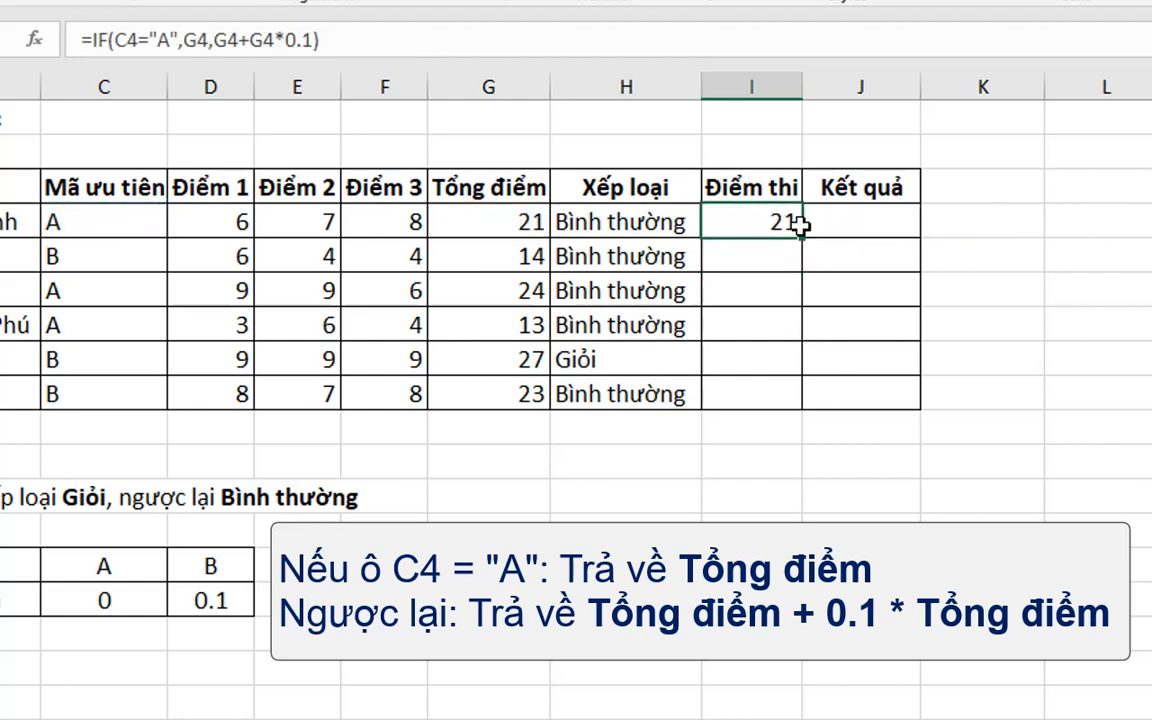
pyautogui.moveTo(801, 237); pyautogui.dragTo(808, 404)
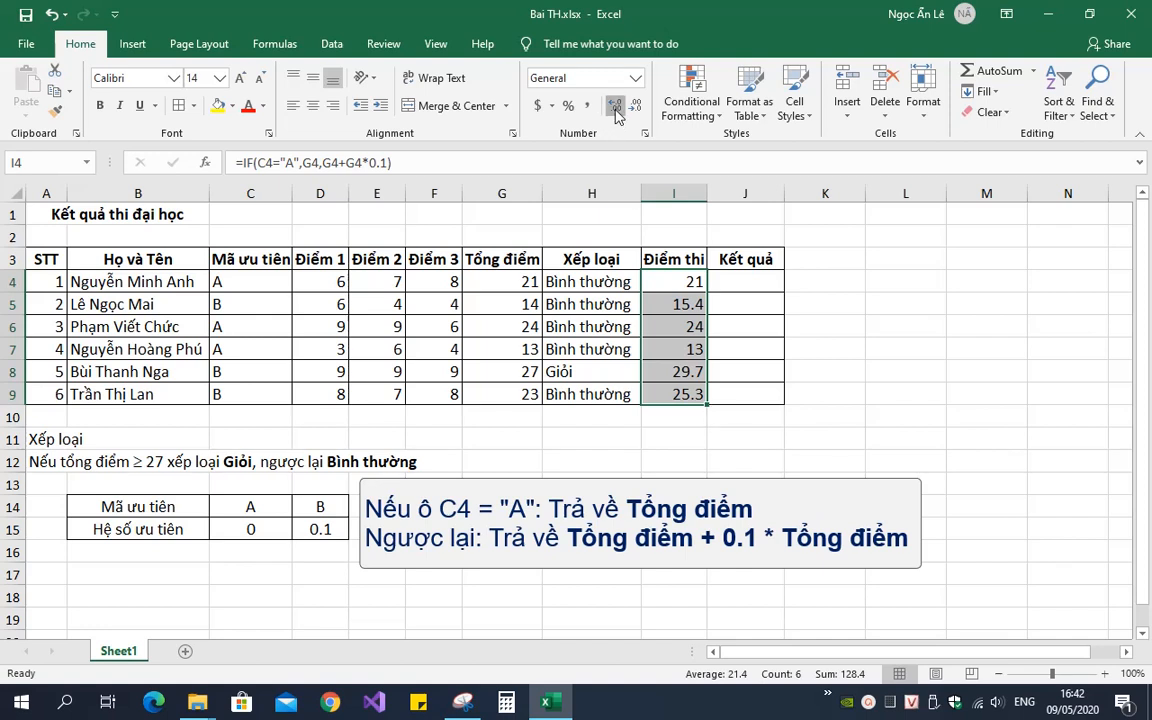
pyautogui.click(615, 107)
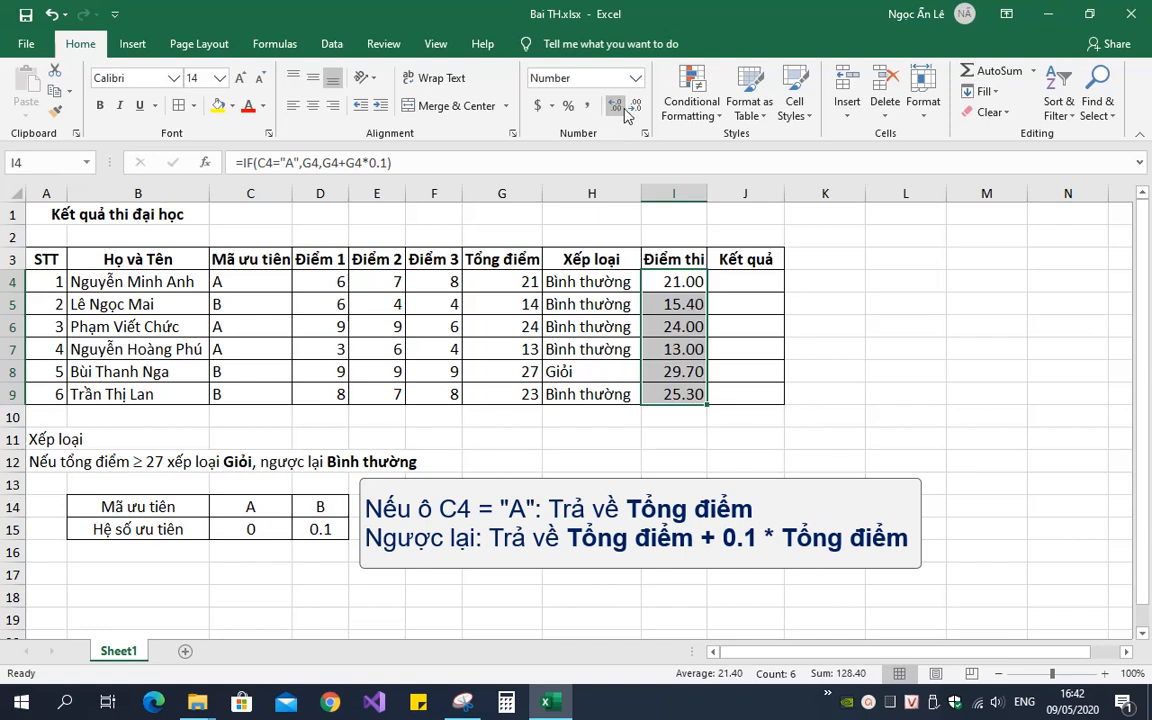
pyautogui.click(633, 108)
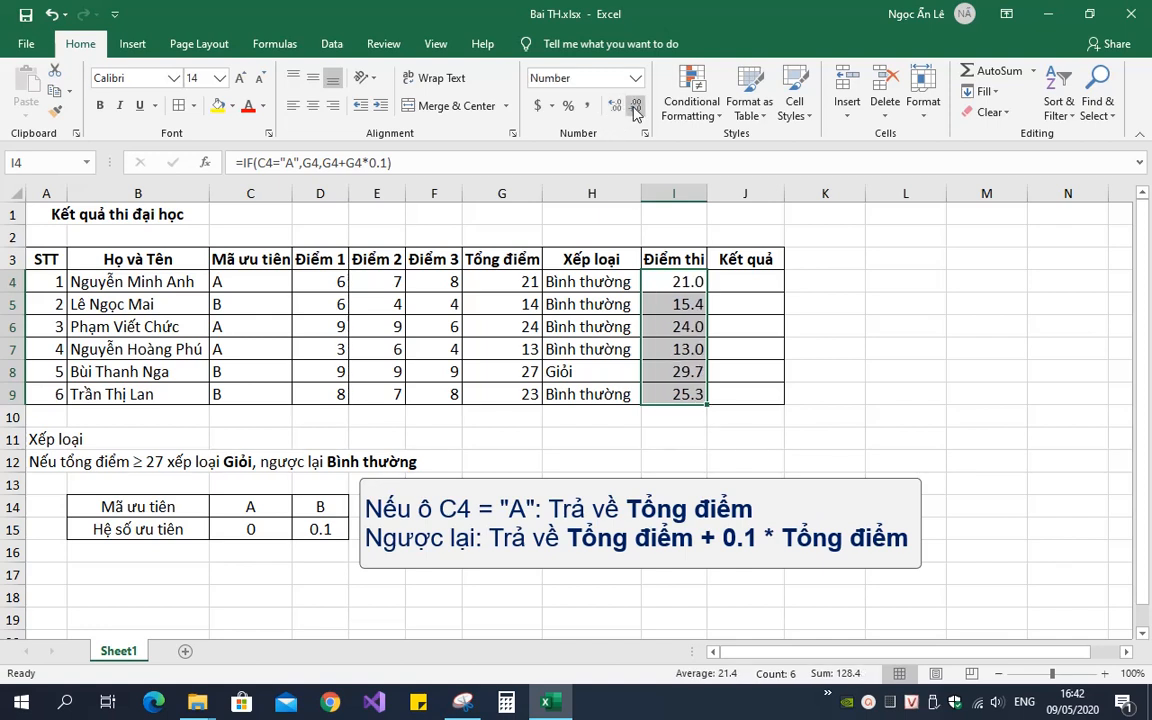
# - Enter the formula =IF(I4>=23,"Trúng tuyển","Không trúng tuyển") in cell J4 to determine the first student's admission result
pyautogui.click(775, 285)
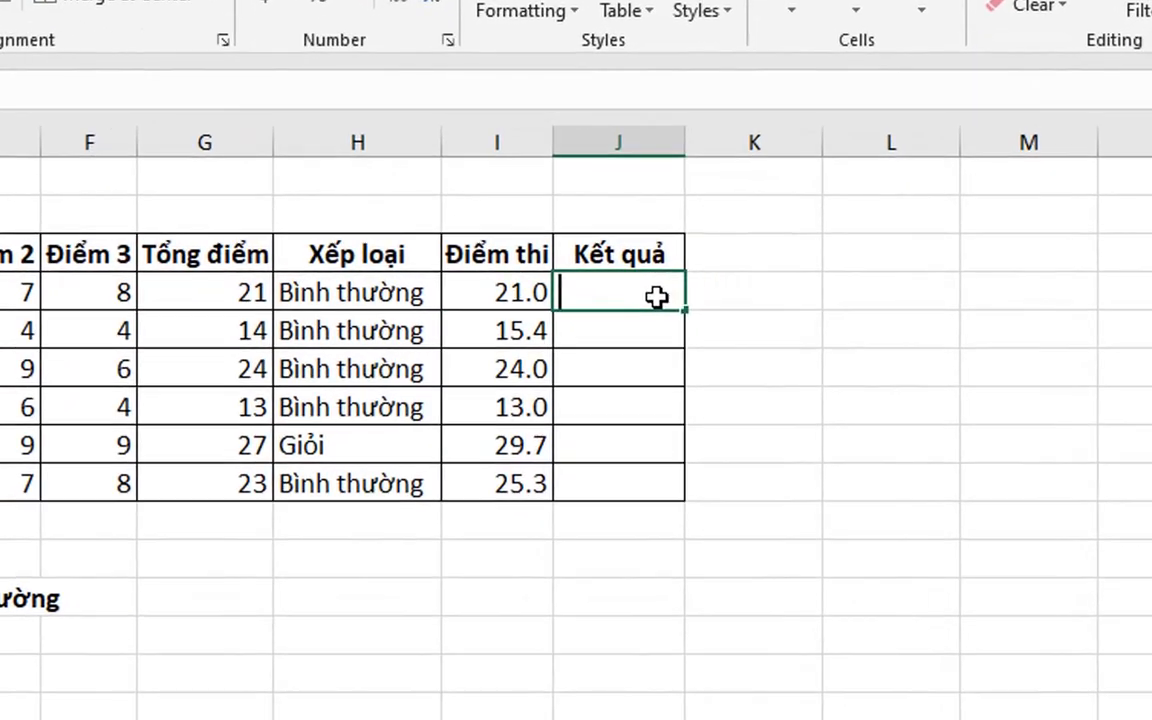
pyautogui.write('=')
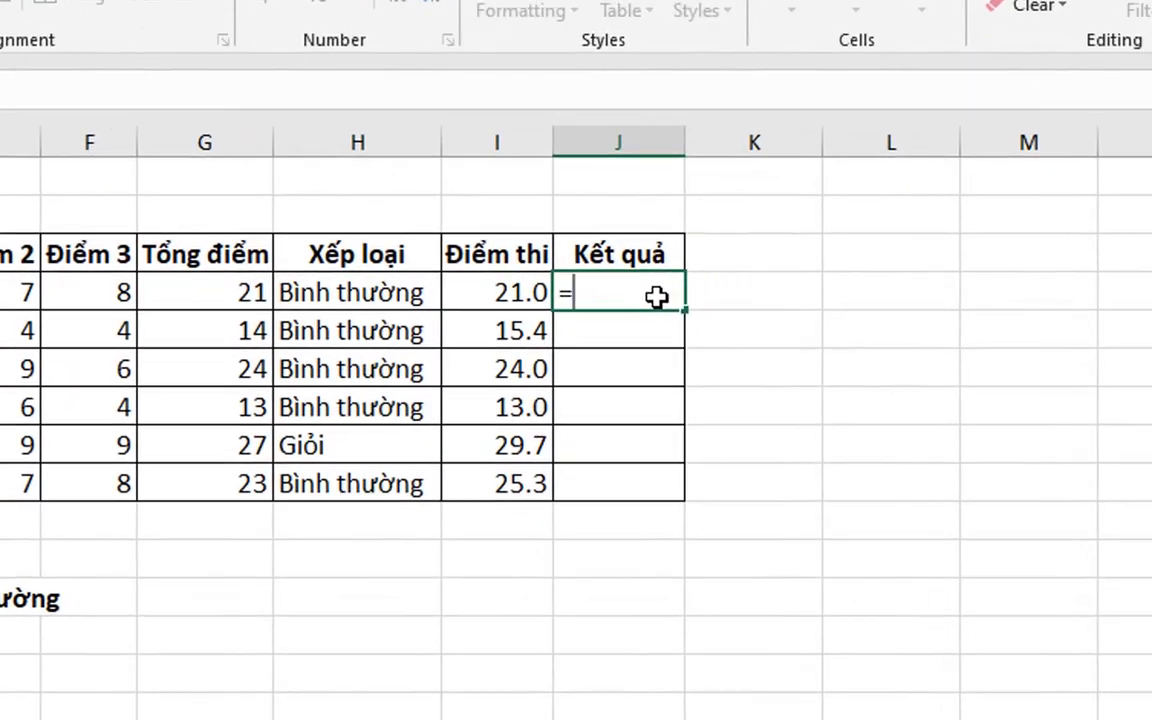
pyautogui.write('I')
pyautogui.click(683, 330)
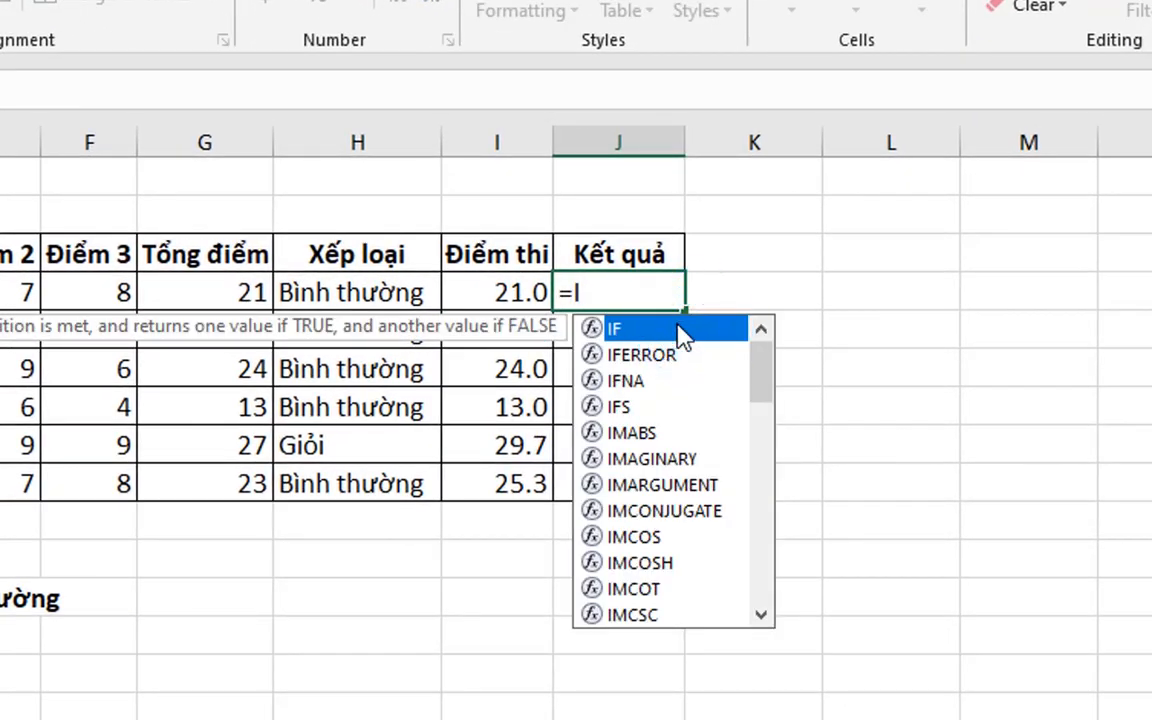
pyautogui.doubleClick(683, 330)
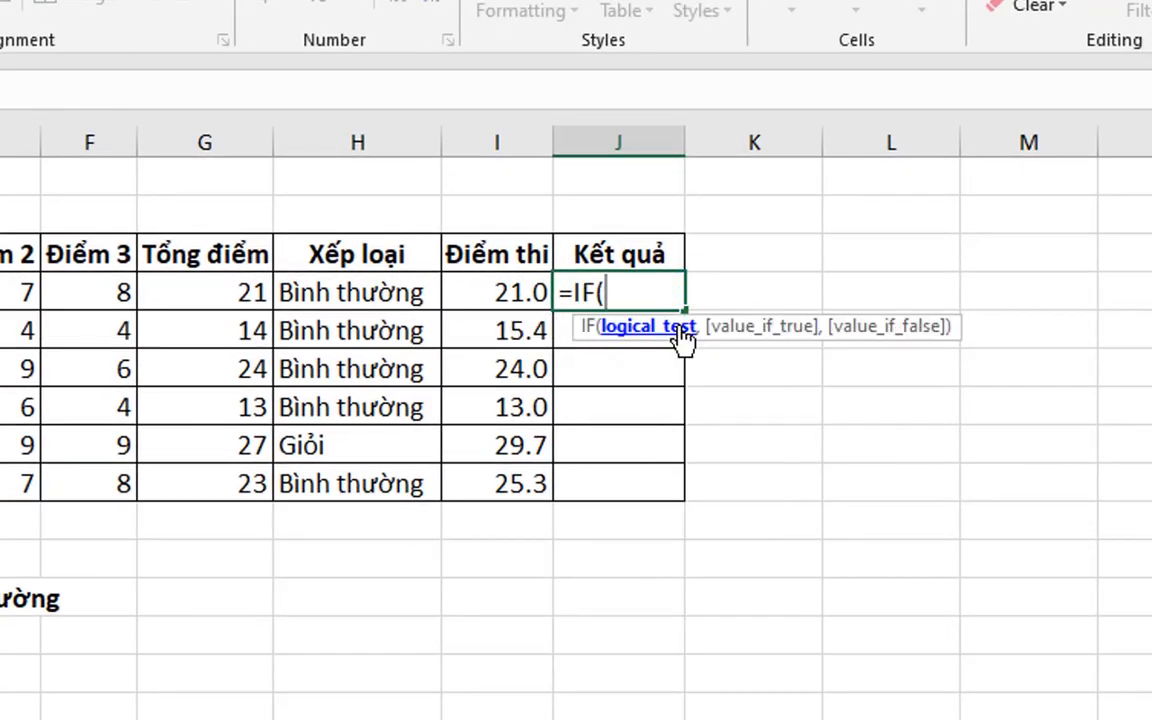
pyautogui.click(480, 292)
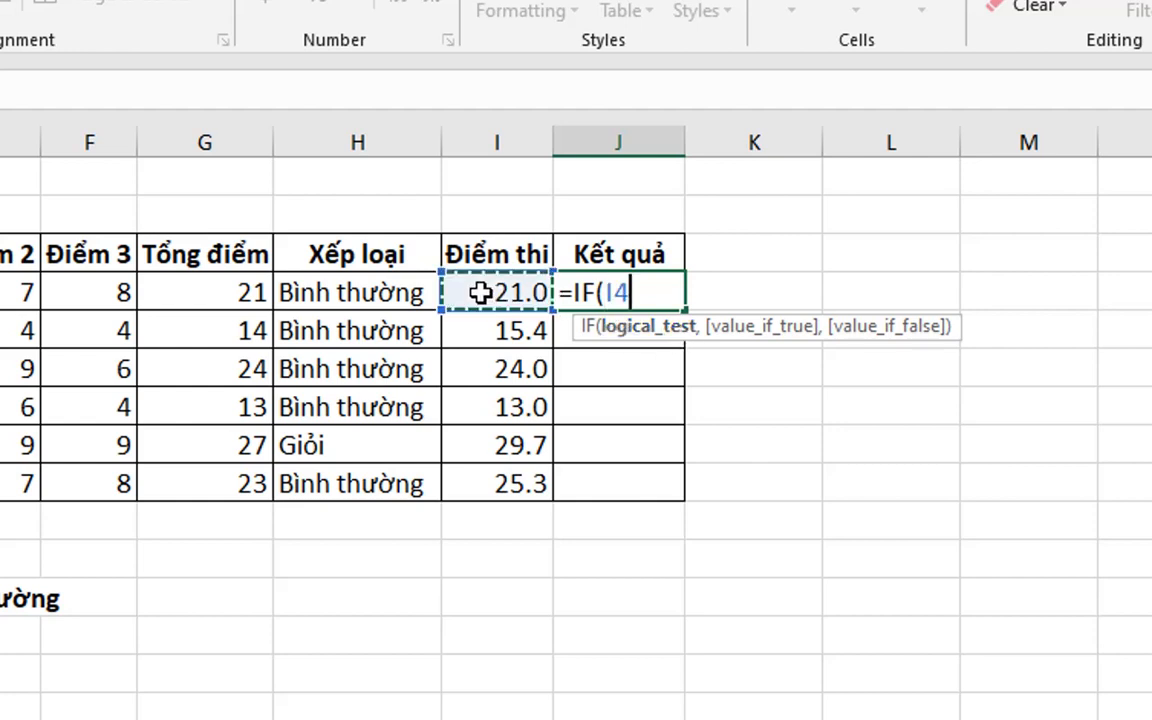
pyautogui.write('>')
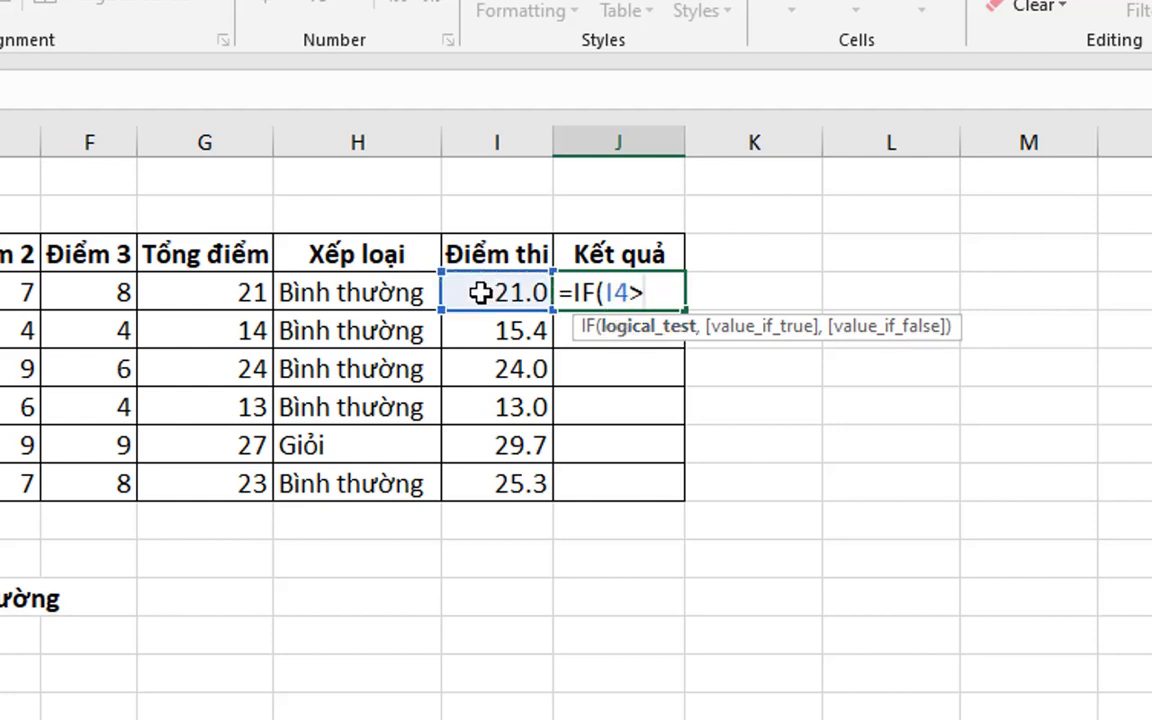
pyautogui.write('=23,"T')
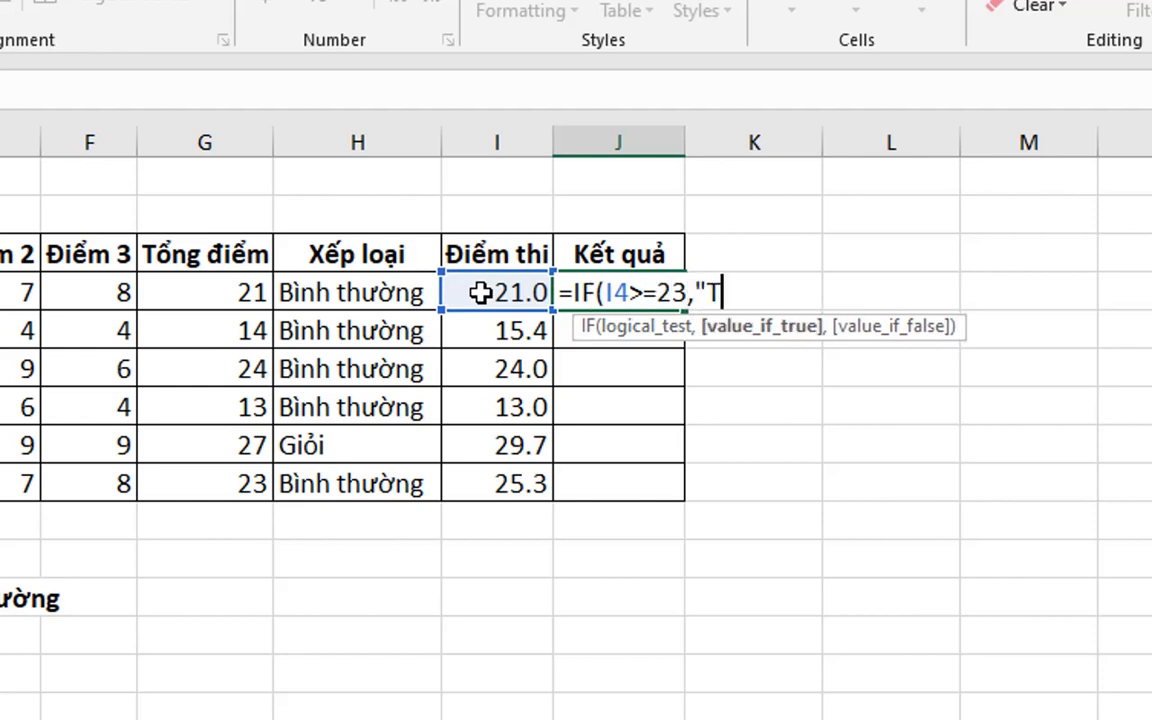
pyautogui.write('rúng tu')
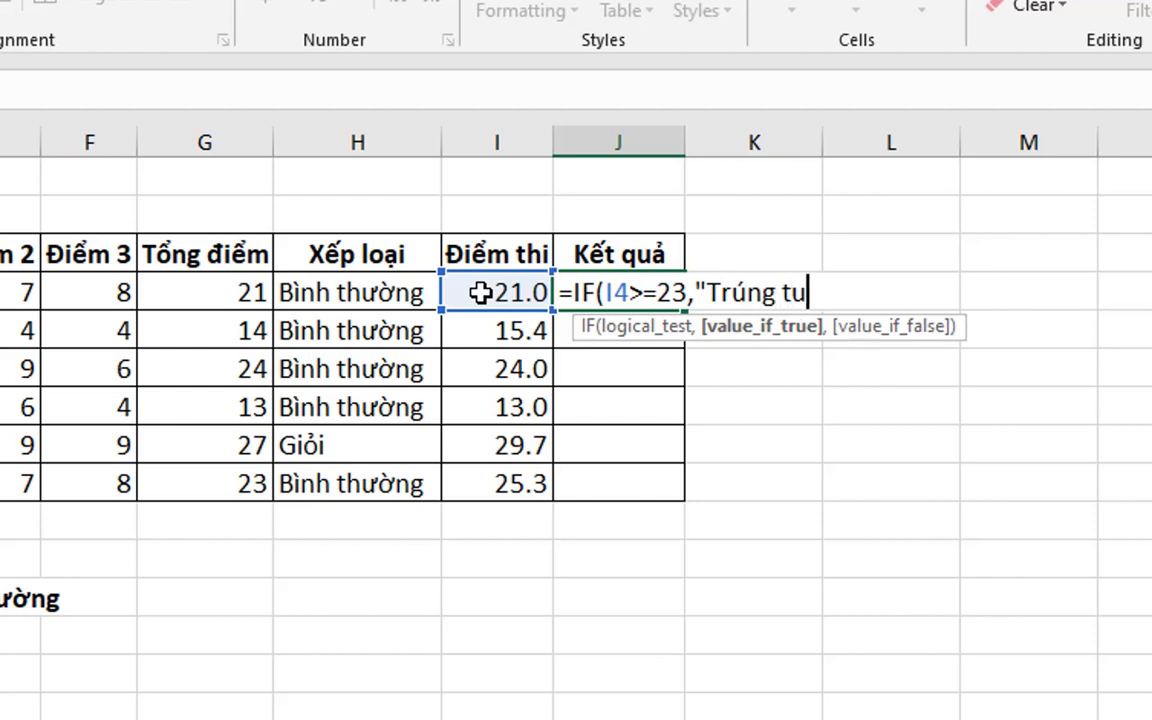
pyautogui.write('yển')
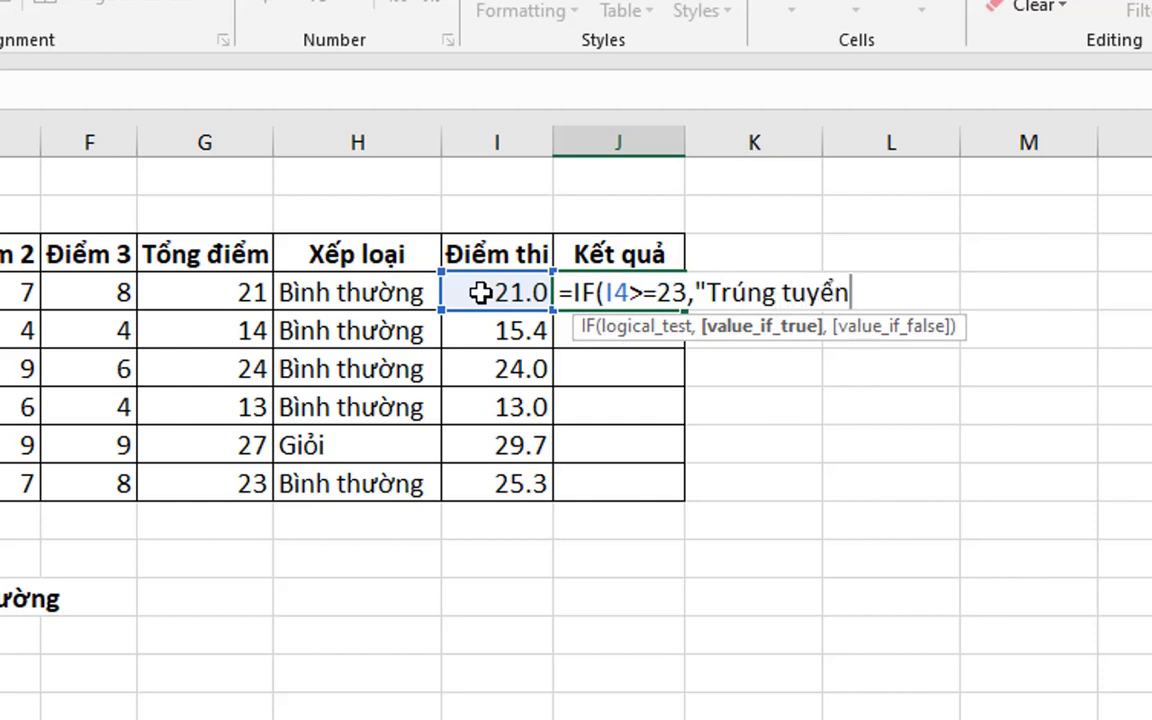
pyautogui.write('",')
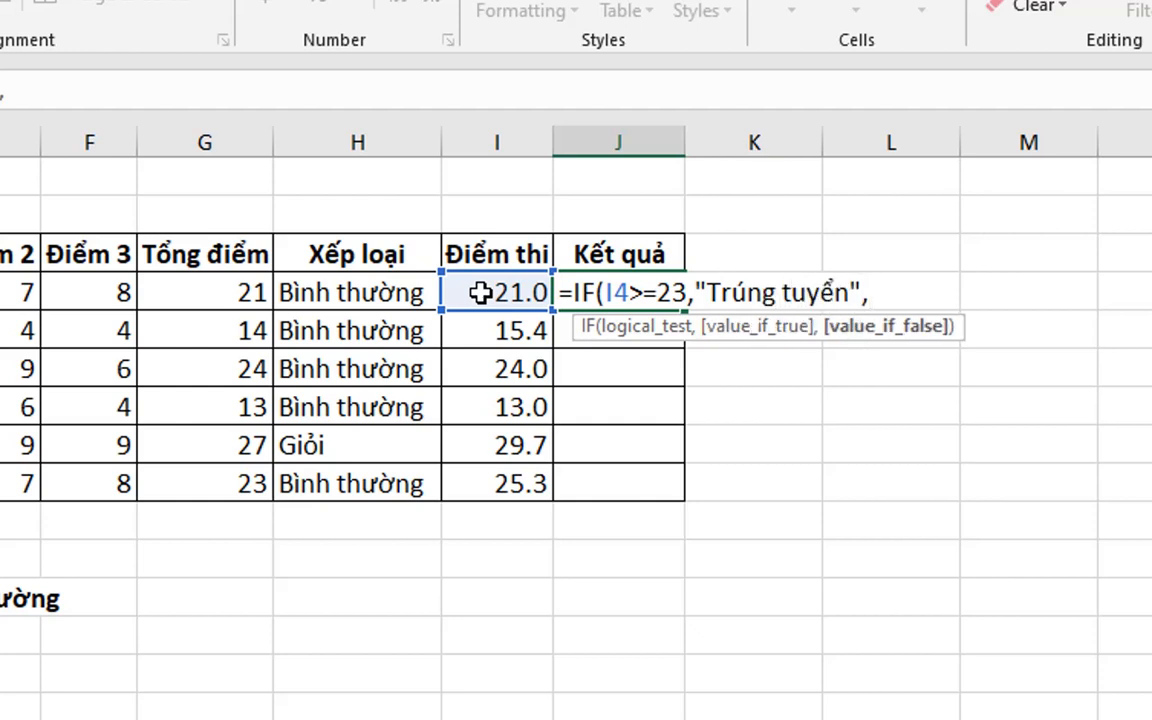
pyautogui.write('"Khô')
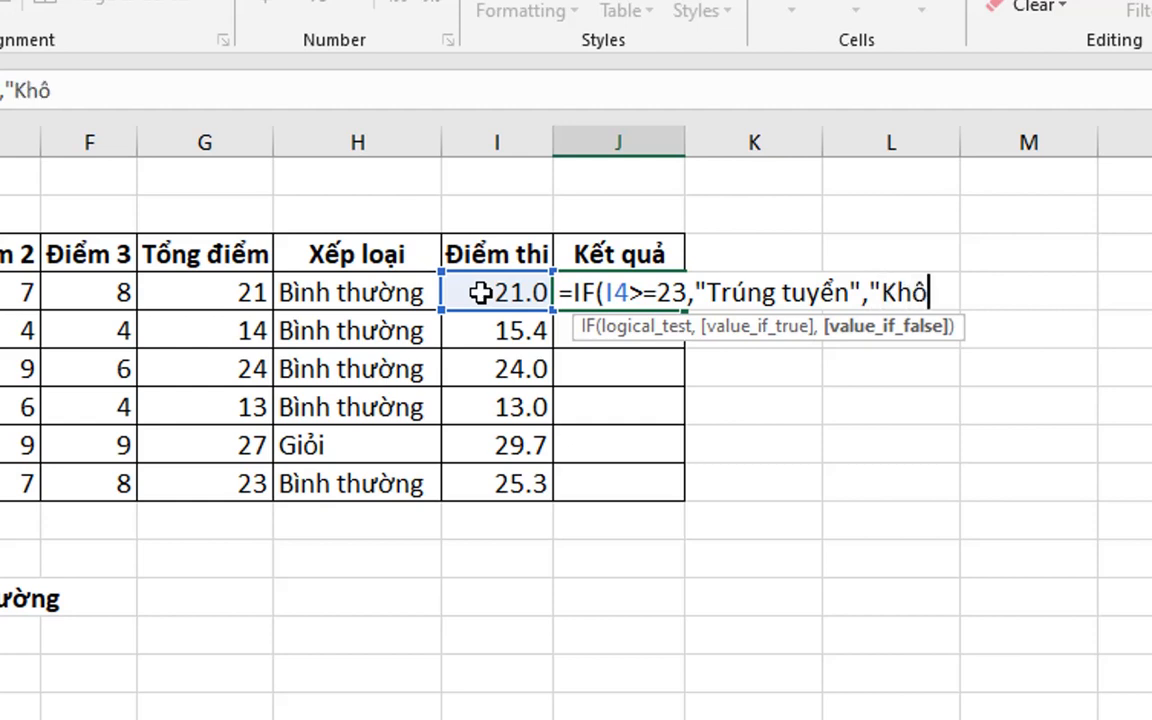
pyautogui.write('ng trúng')
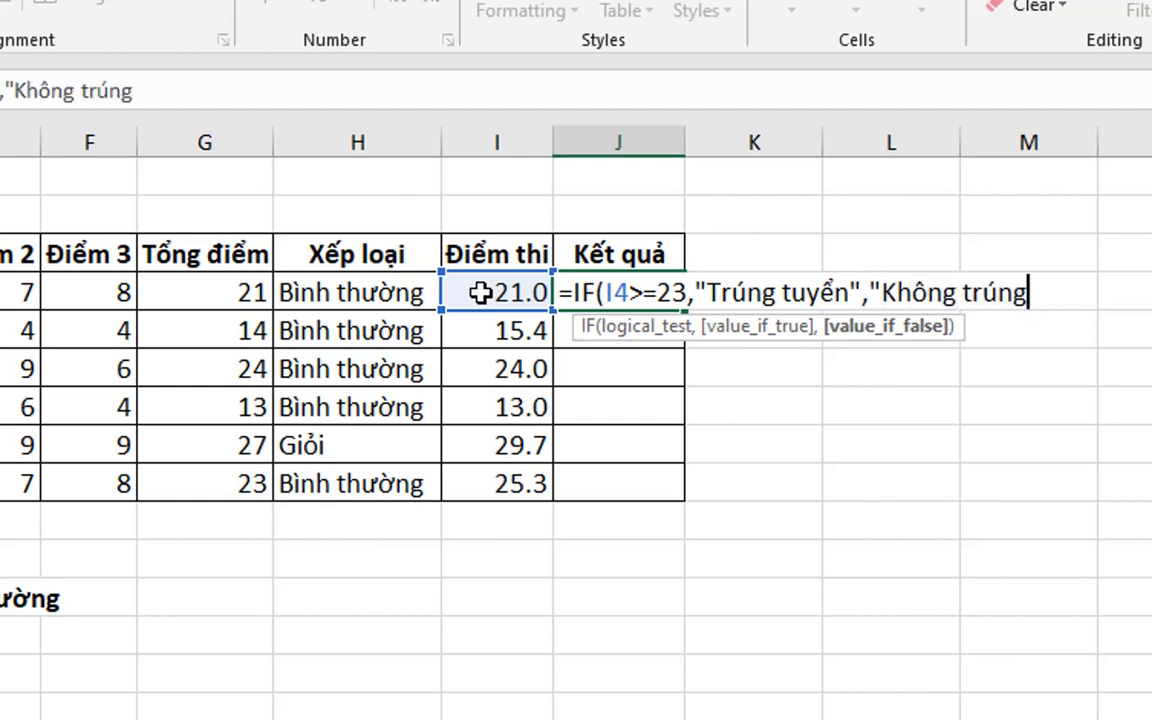
pyautogui.write(' tuyển')
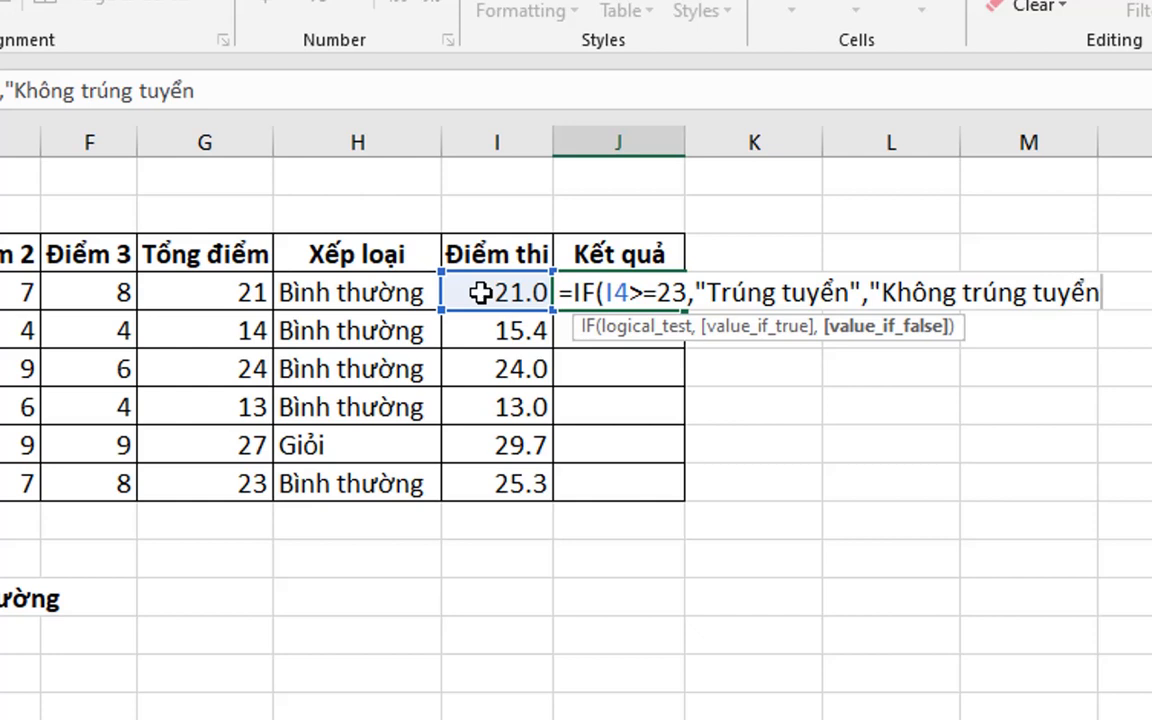
pyautogui.write('")')
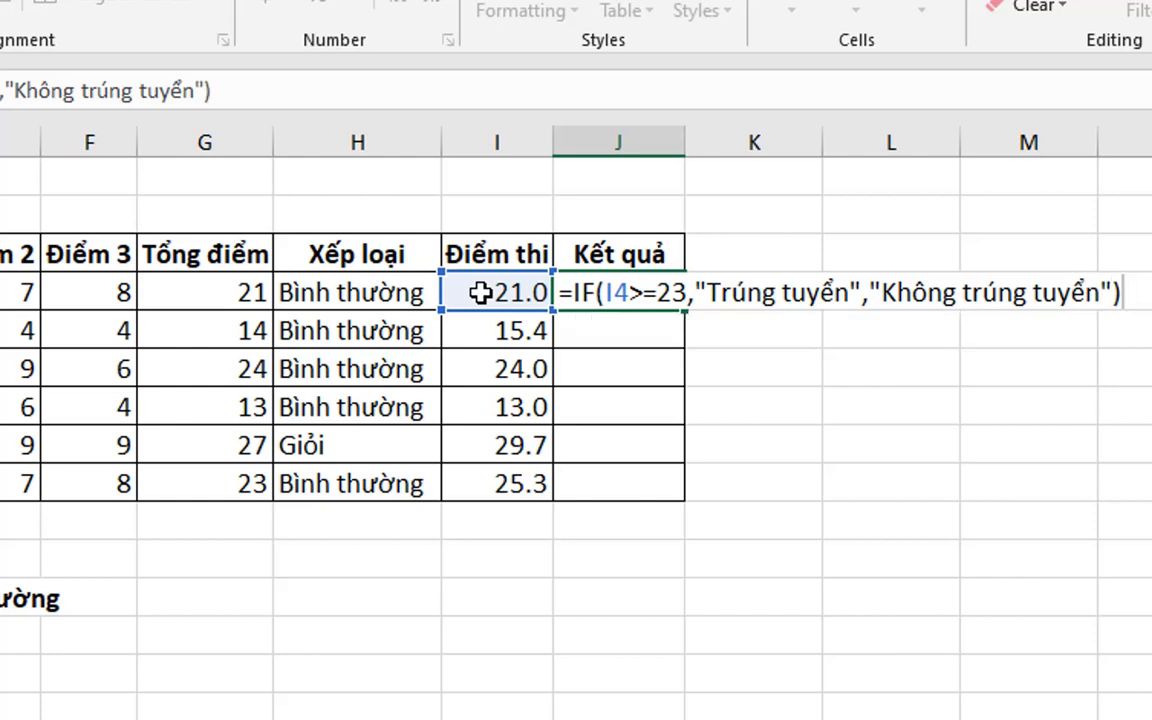
pyautogui.press('Return')
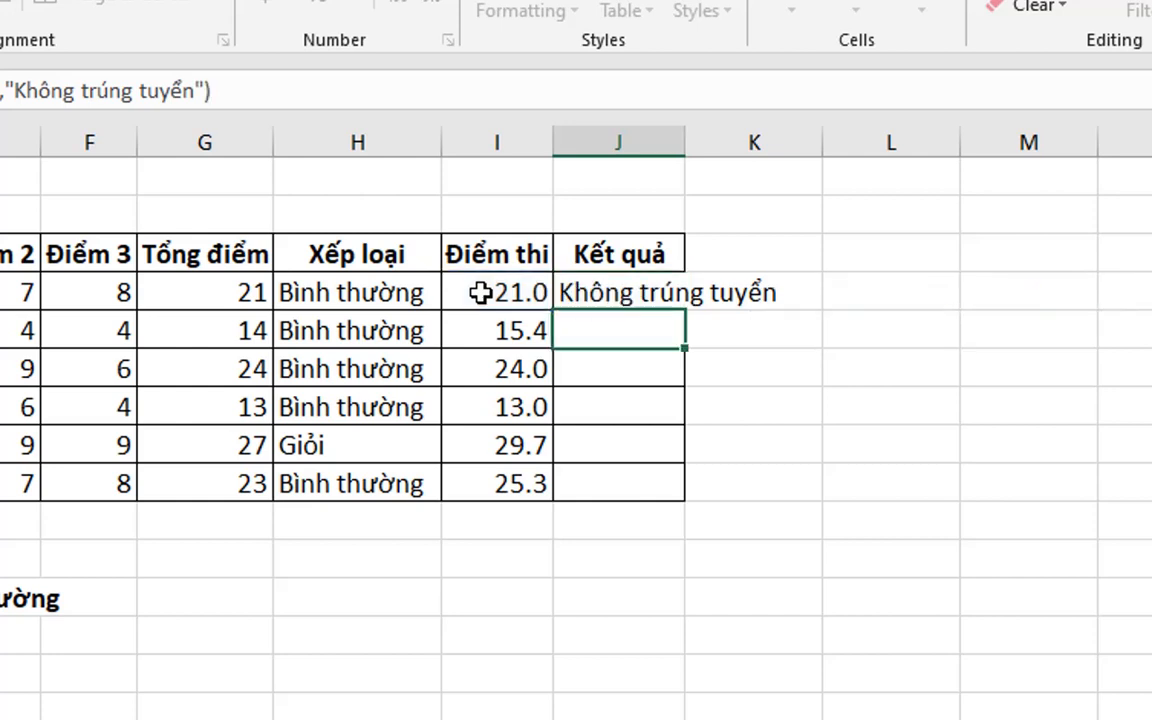
# - Widen the Kết quả column to fit its text and review the IF formula in cell J4
pyautogui.moveTo(685, 142); pyautogui.dragTo(797, 160)
pyautogui.click(635, 293)
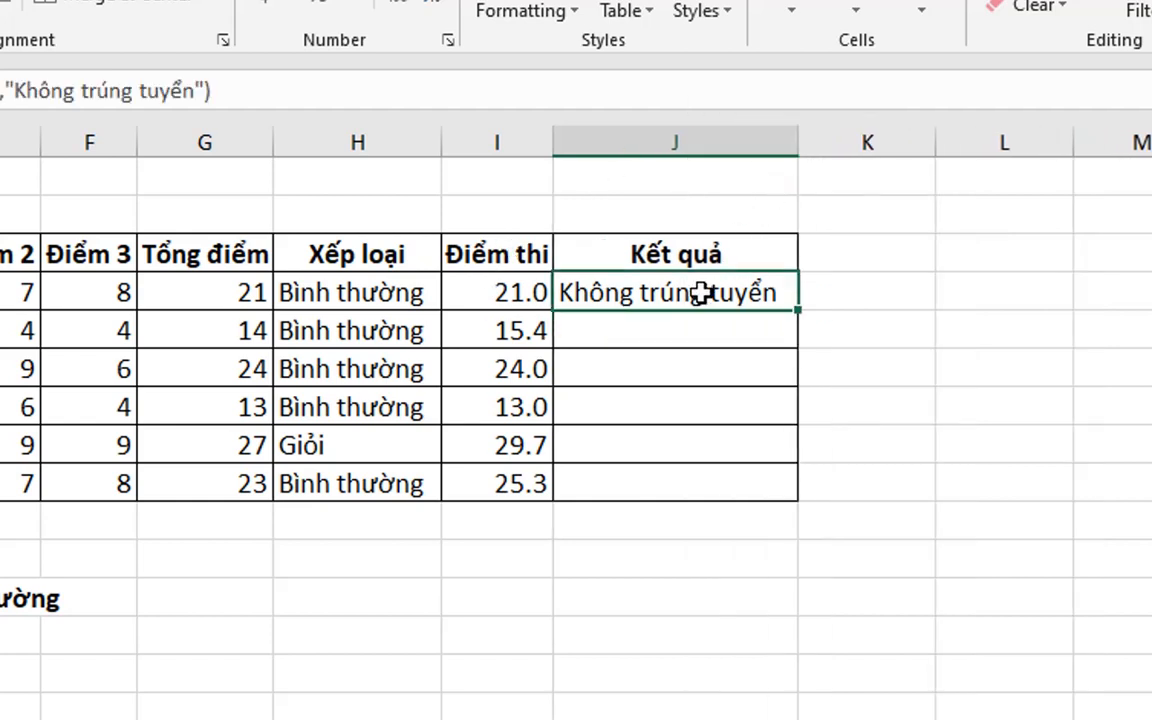
pyautogui.doubleClick(765, 292)
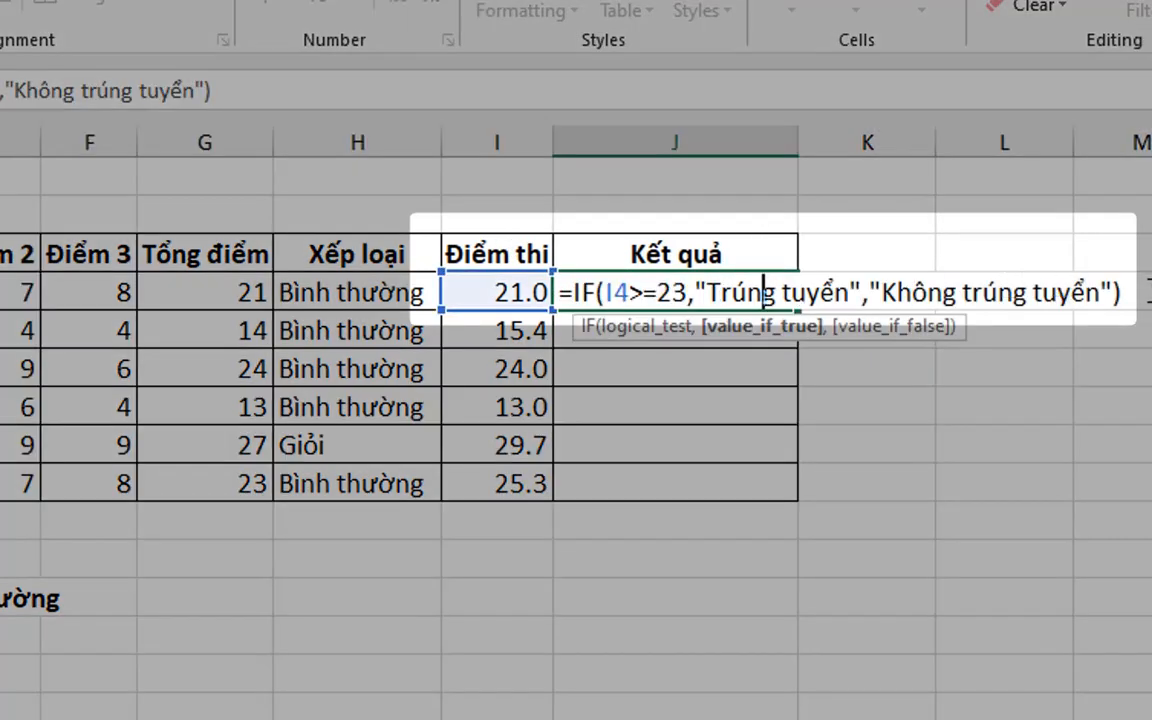
pyautogui.click(1149, 291)
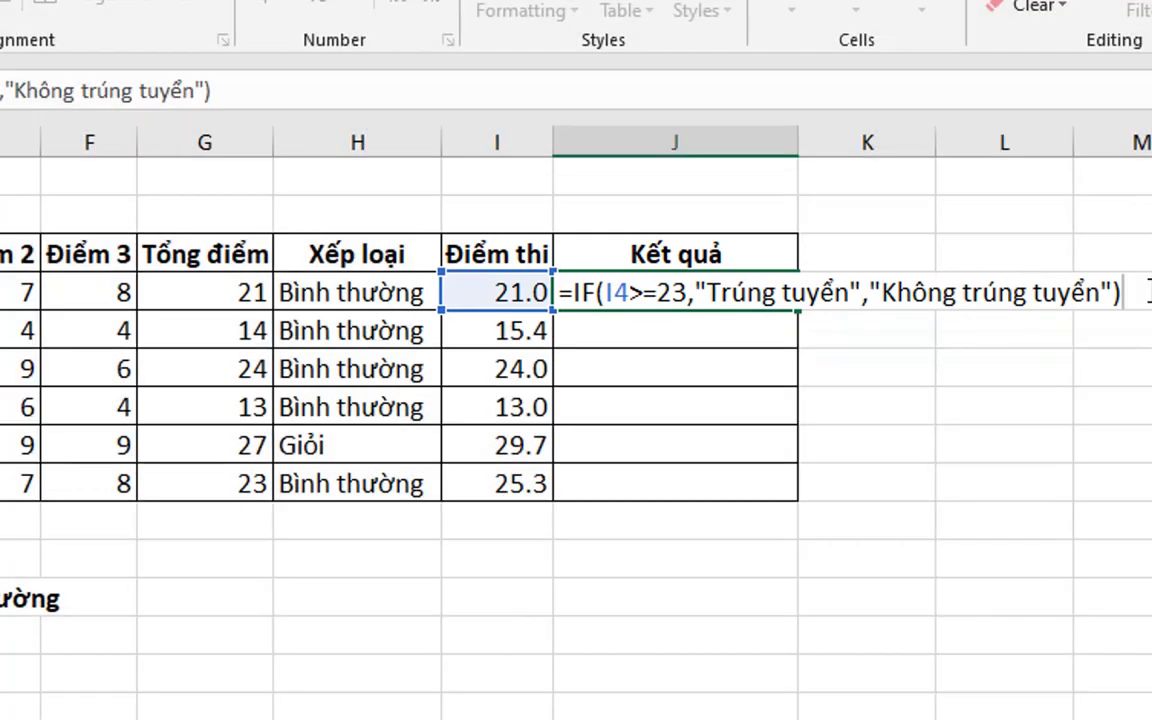
pyautogui.press('Return')
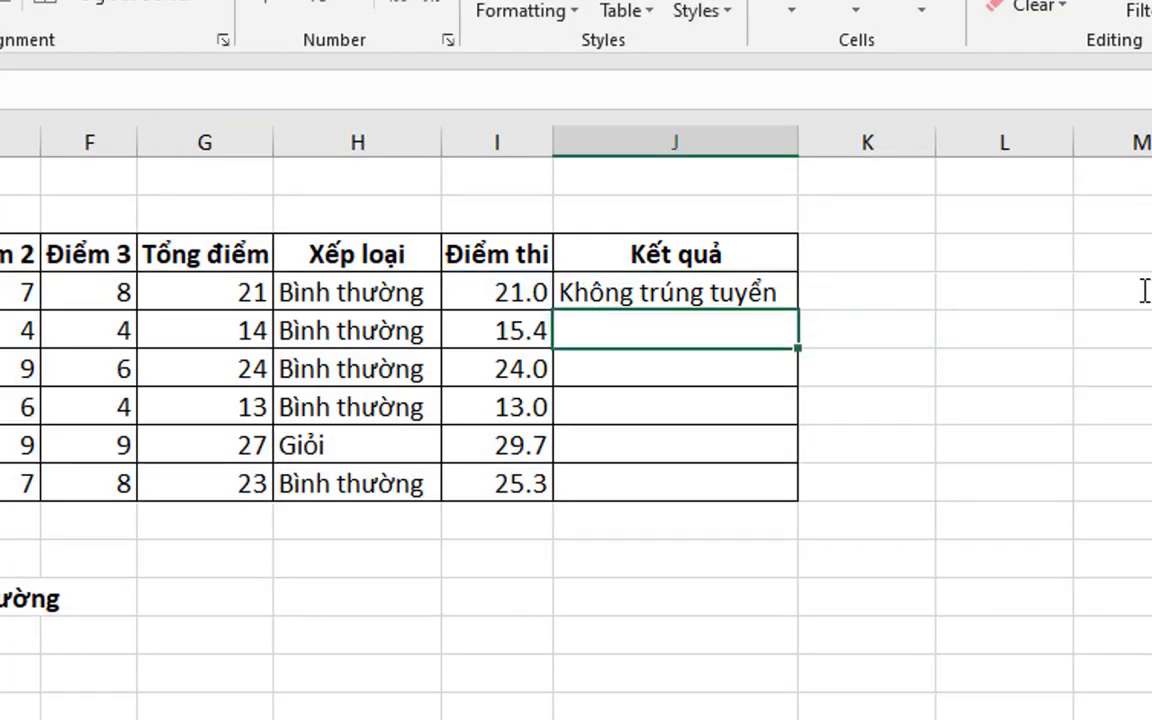
# - Fill the Kết quả formula from cell J4 down through J9 for the remaining students
pyautogui.click(789, 296)
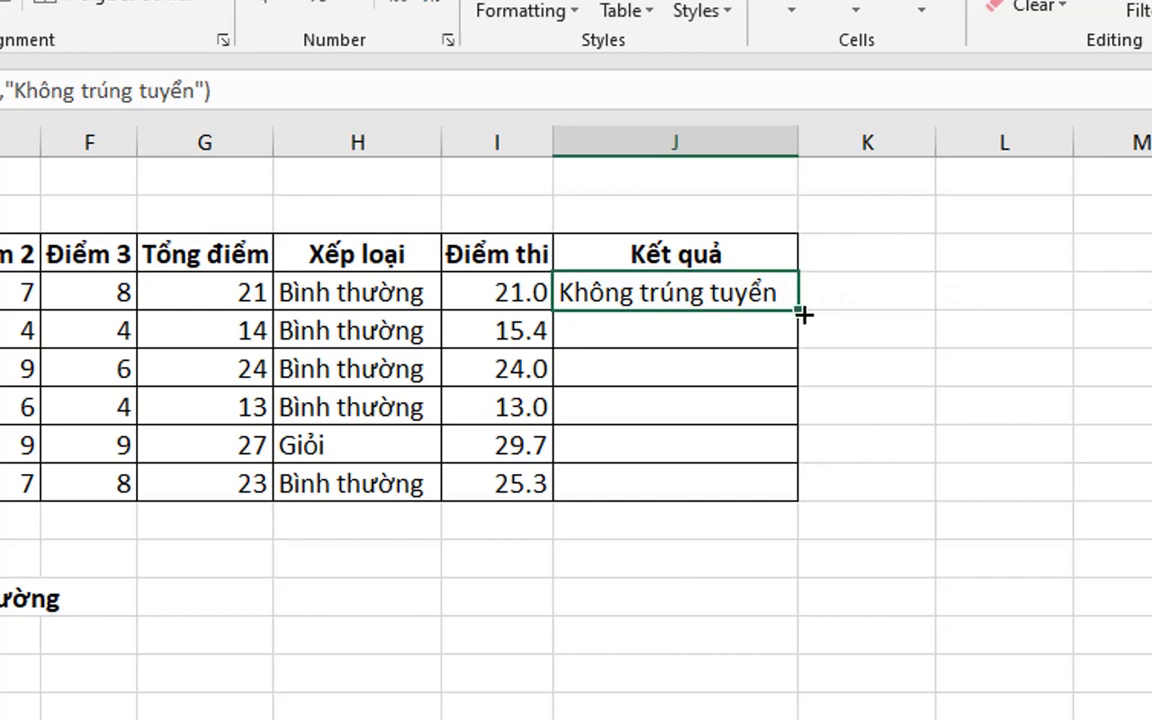
pyautogui.moveTo(804, 316); pyautogui.dragTo(800, 500)
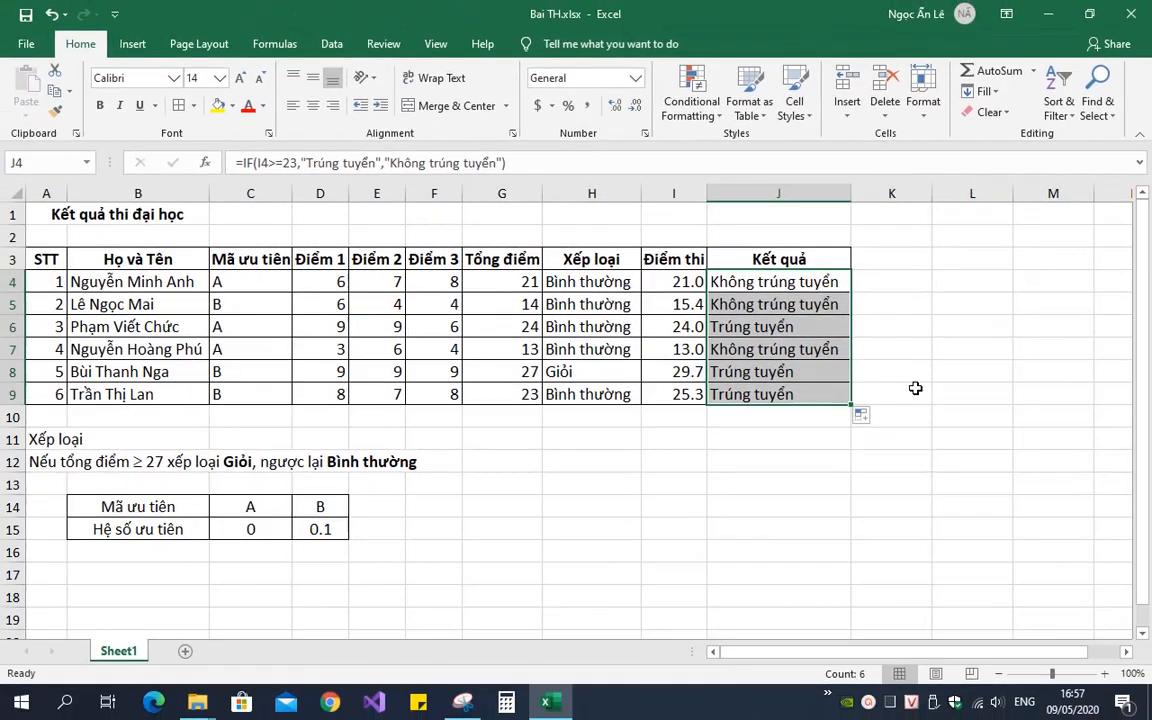
pyautogui.click(915, 401)
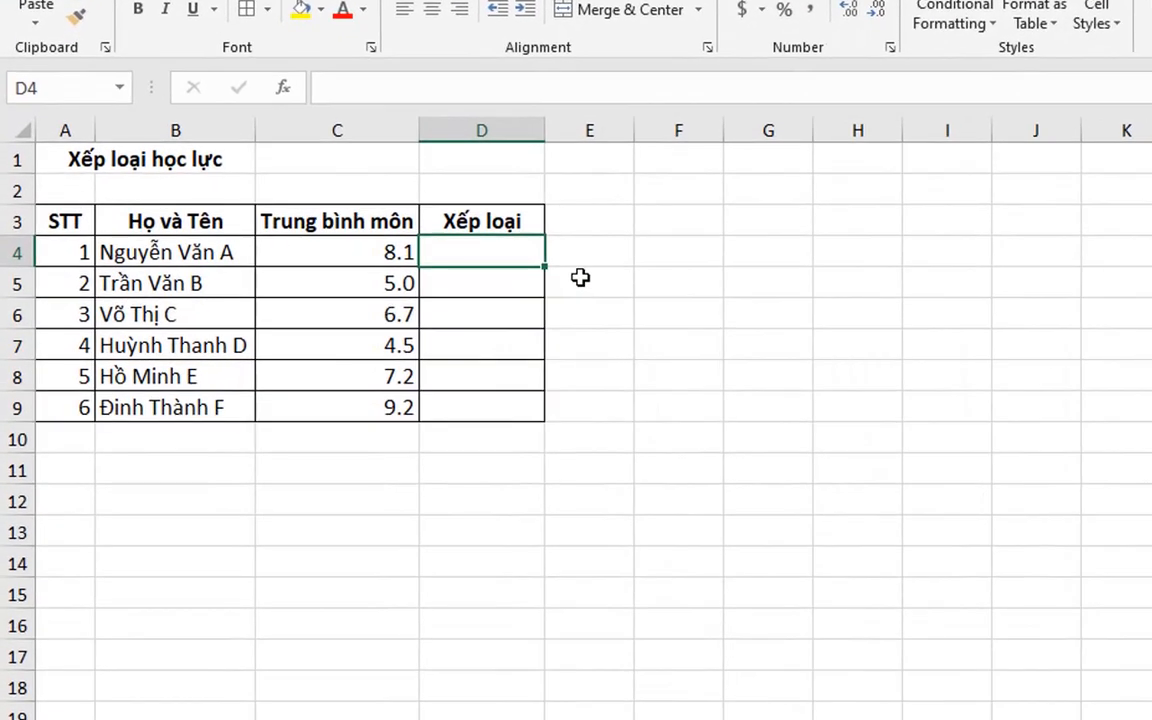
# - Begin an IF formula in cell D4 of the Xếp loại học lực table that returns "Giỏi" when C4>=8
pyautogui.write('=')
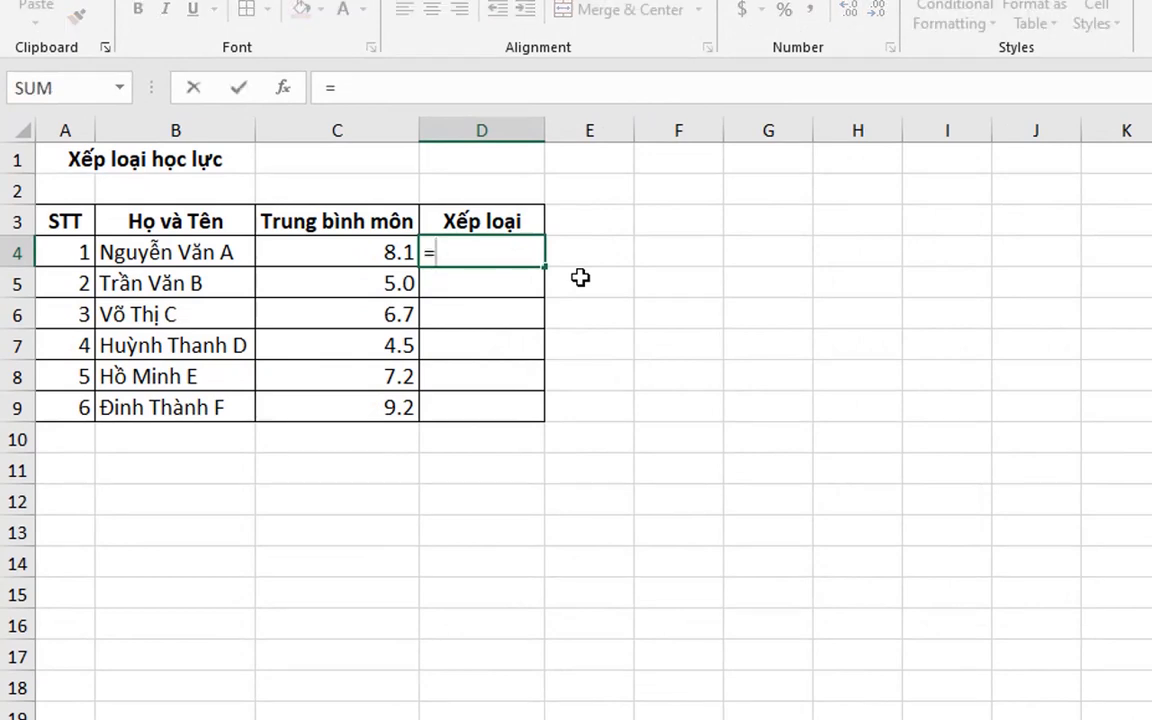
pyautogui.write('IF')
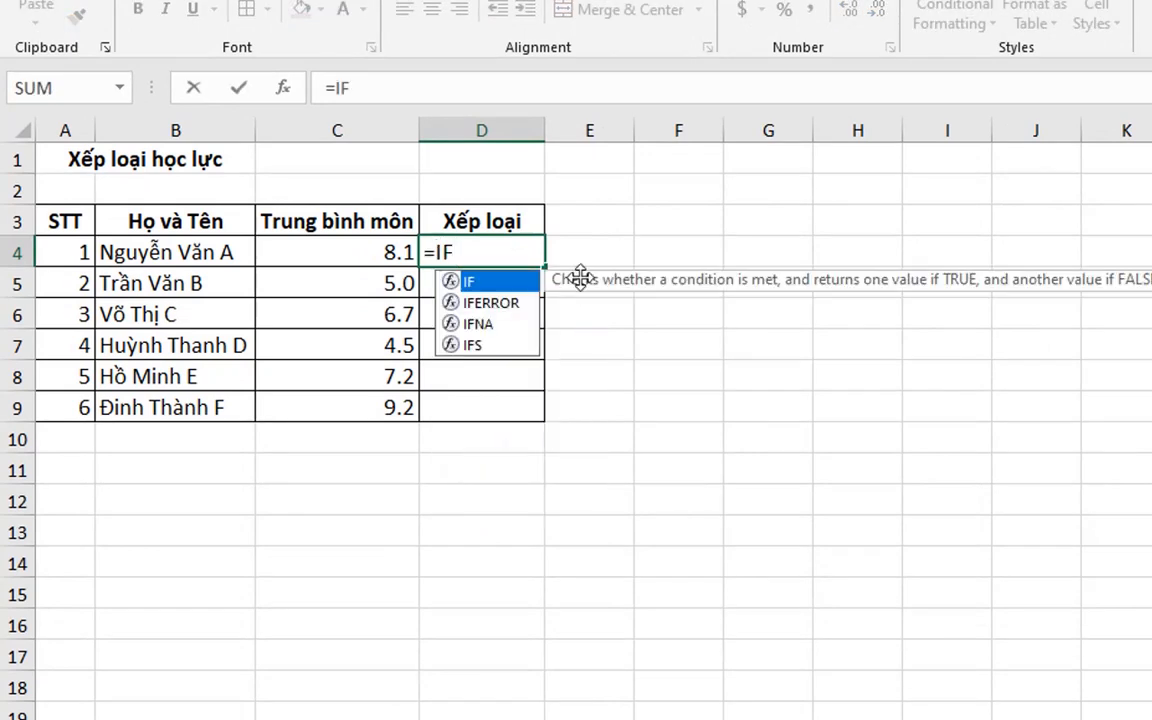
pyautogui.write('(')
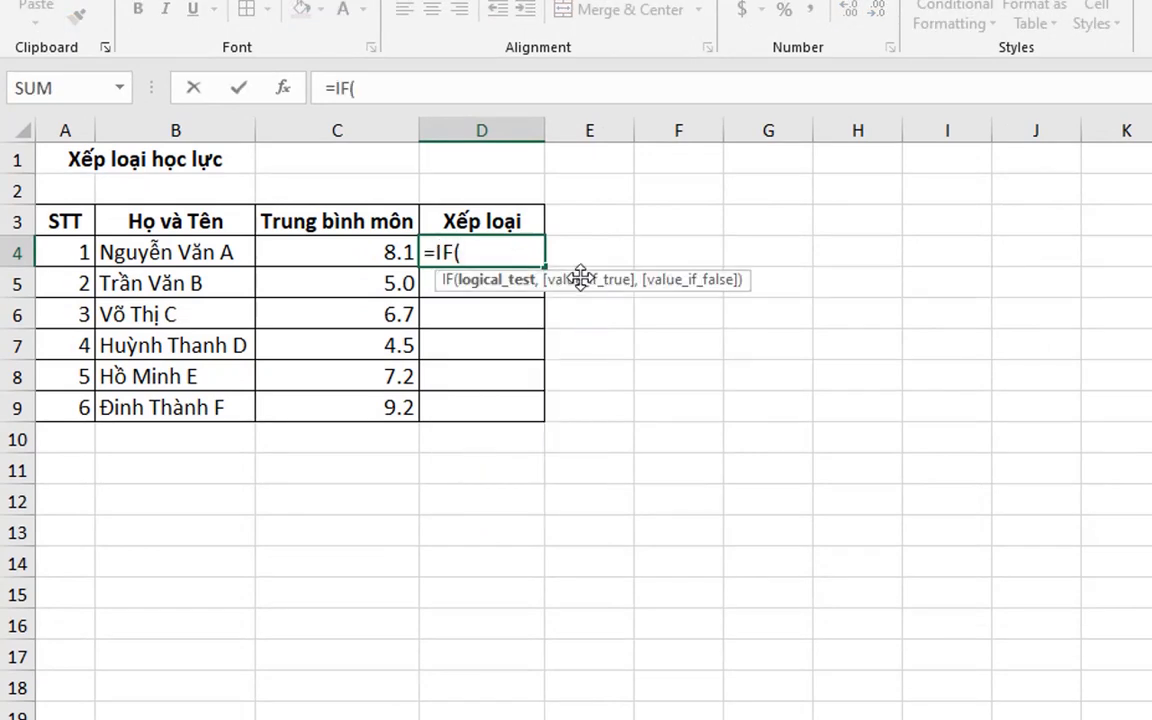
pyautogui.click(338, 250)
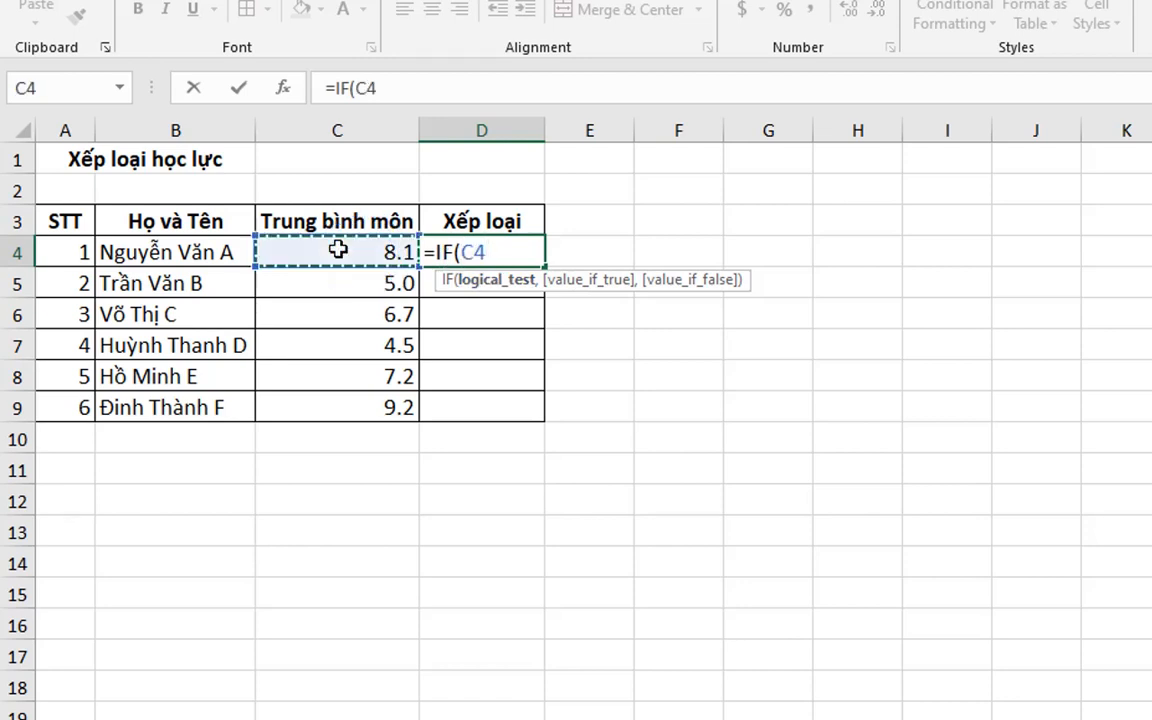
pyautogui.write('>=8,"')
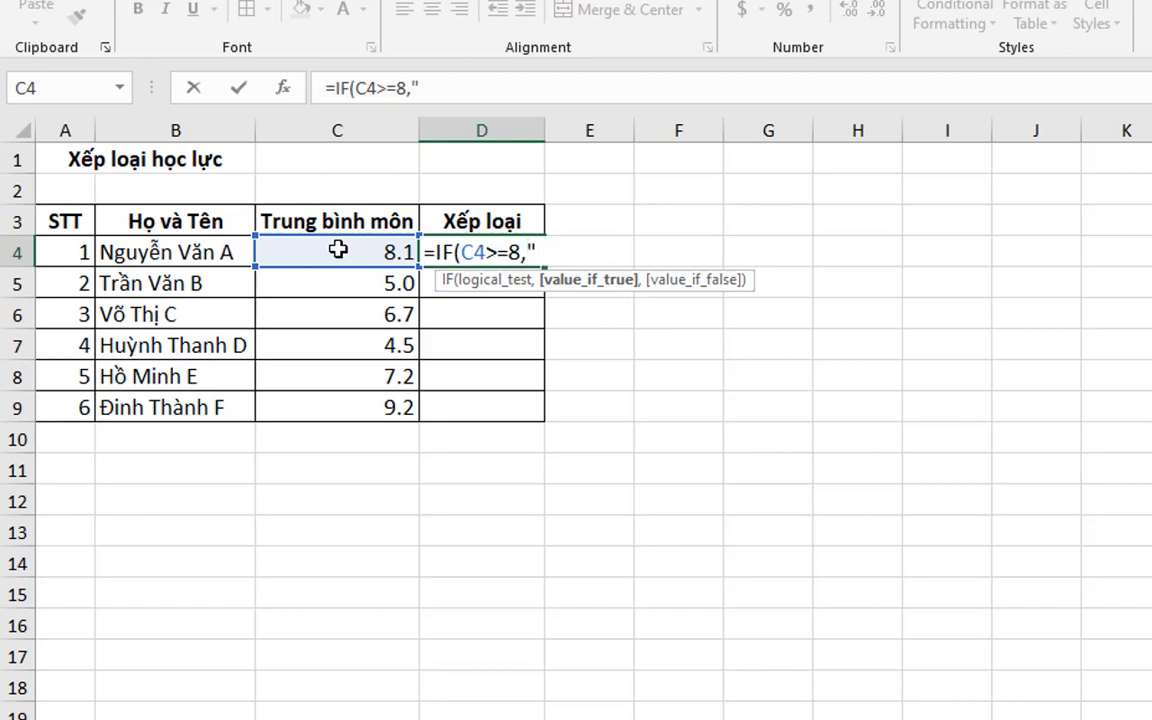
pyautogui.write('Giỏi')
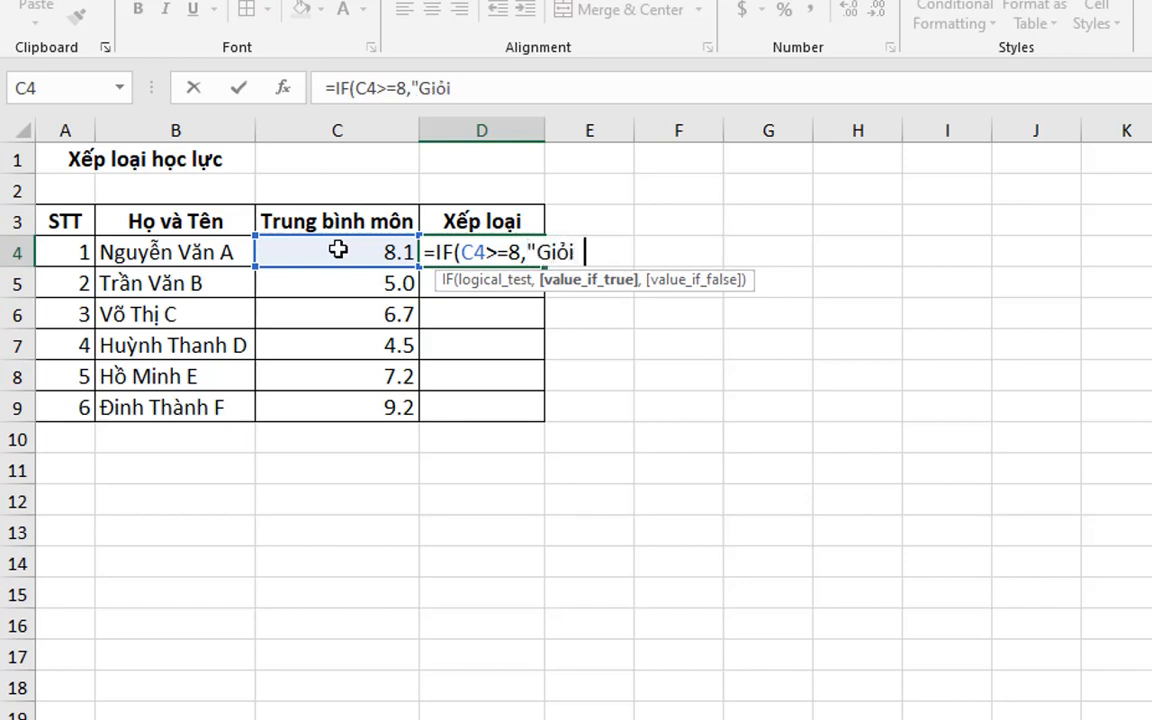
# - Nest a second IF in the D4 formula that returns "Khá" when C4>=6.5
pyautogui.write('",I')
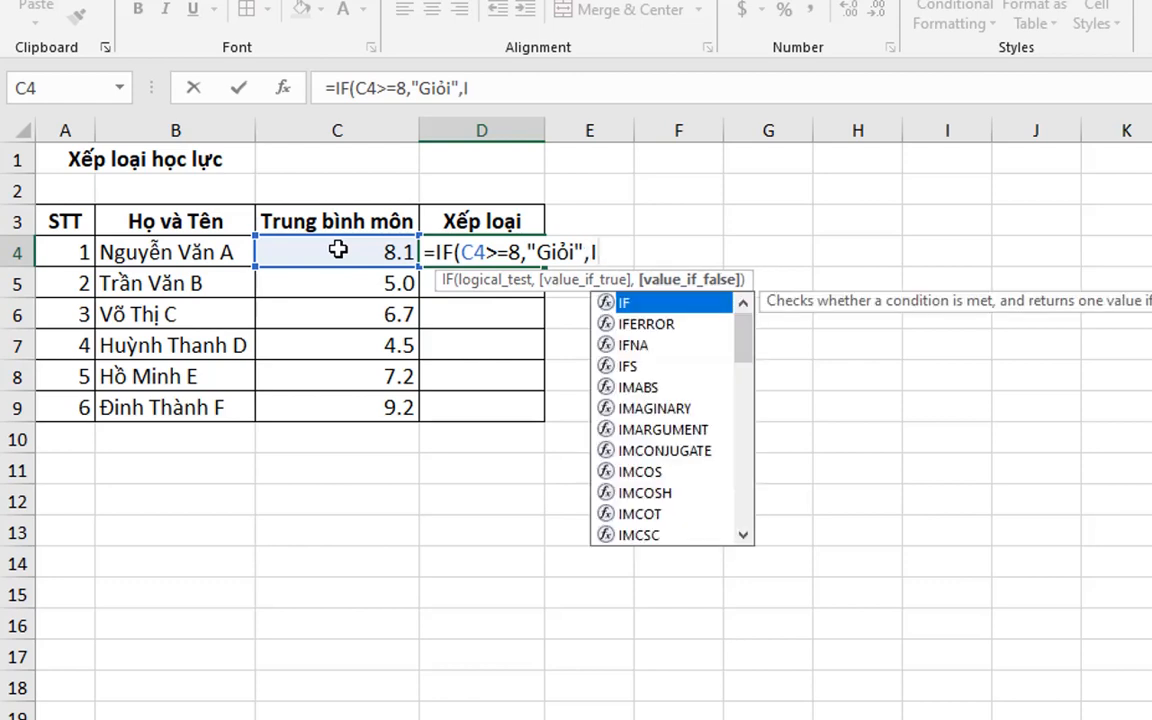
pyautogui.write('F(')
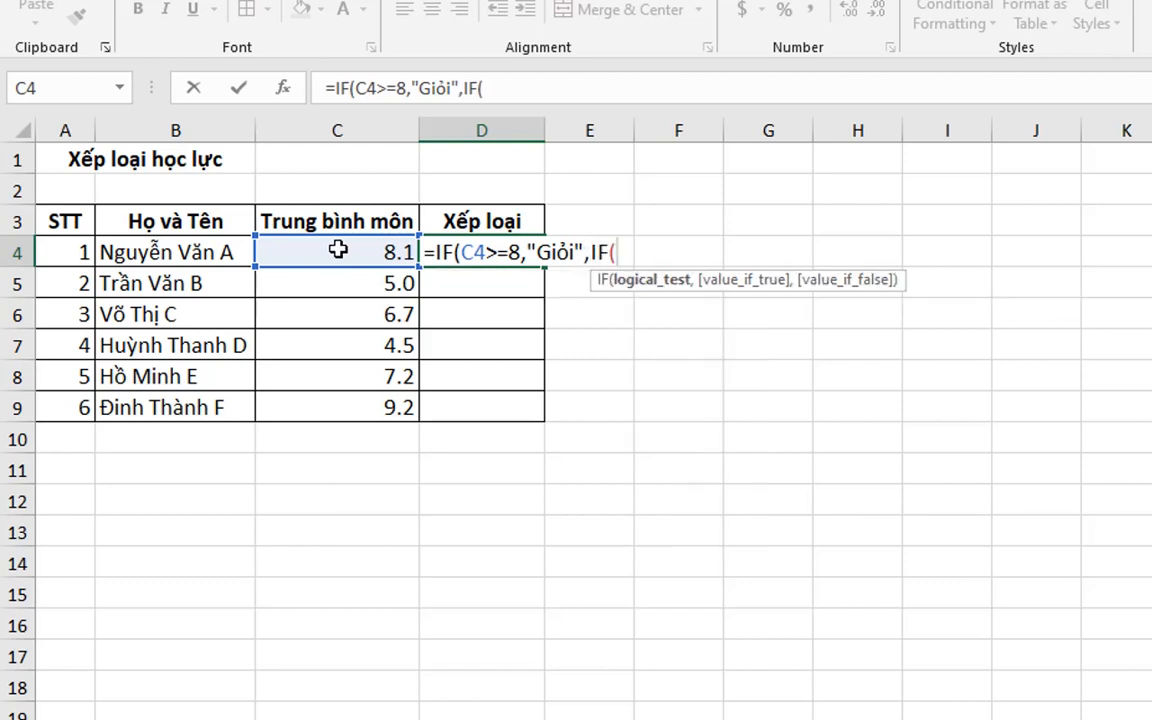
pyautogui.click(358, 253)
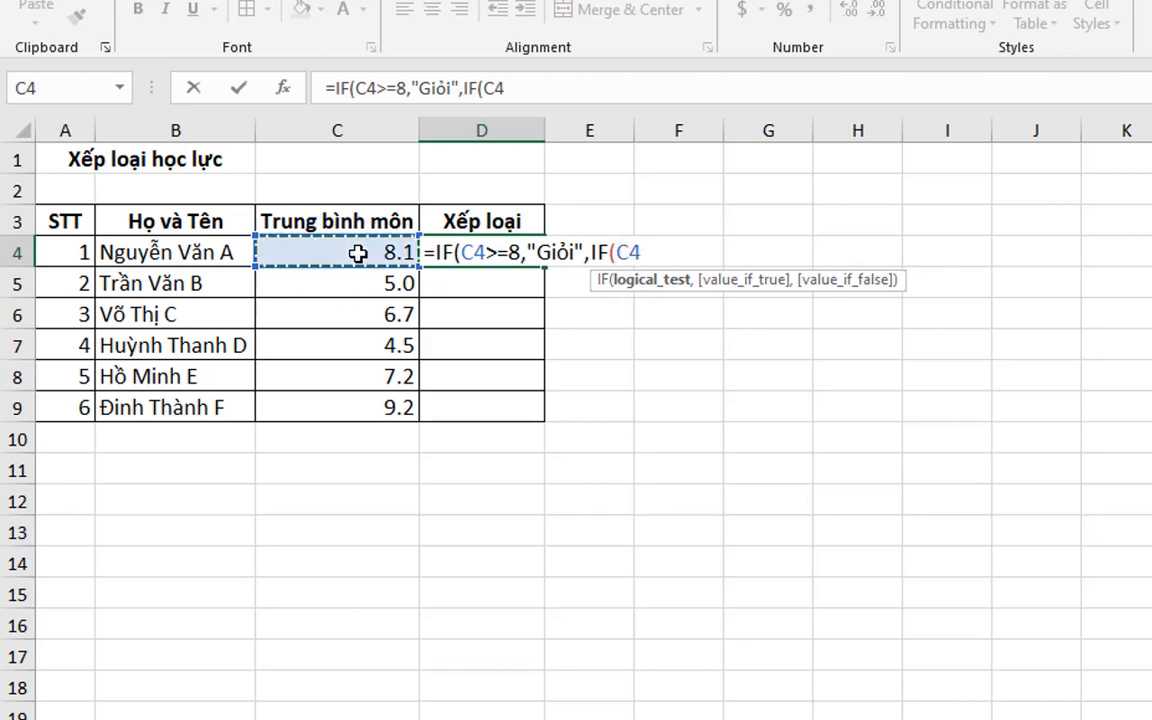
pyautogui.write('>=')
pyautogui.write('6.')
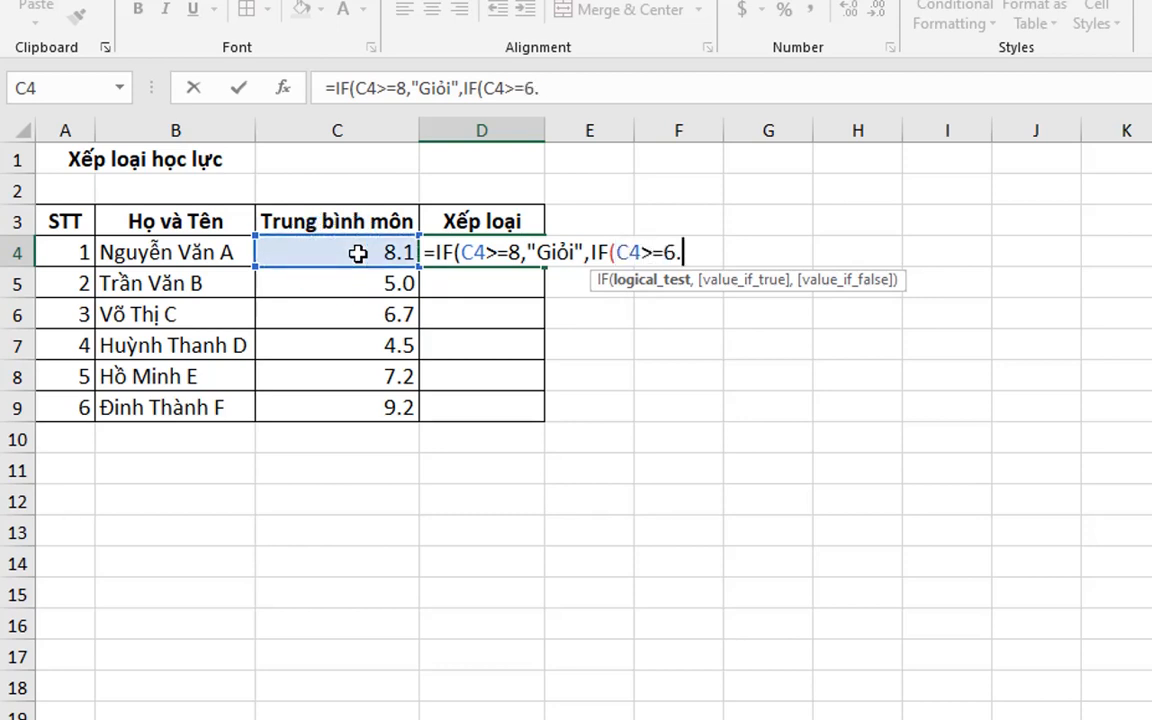
pyautogui.write('5,"')
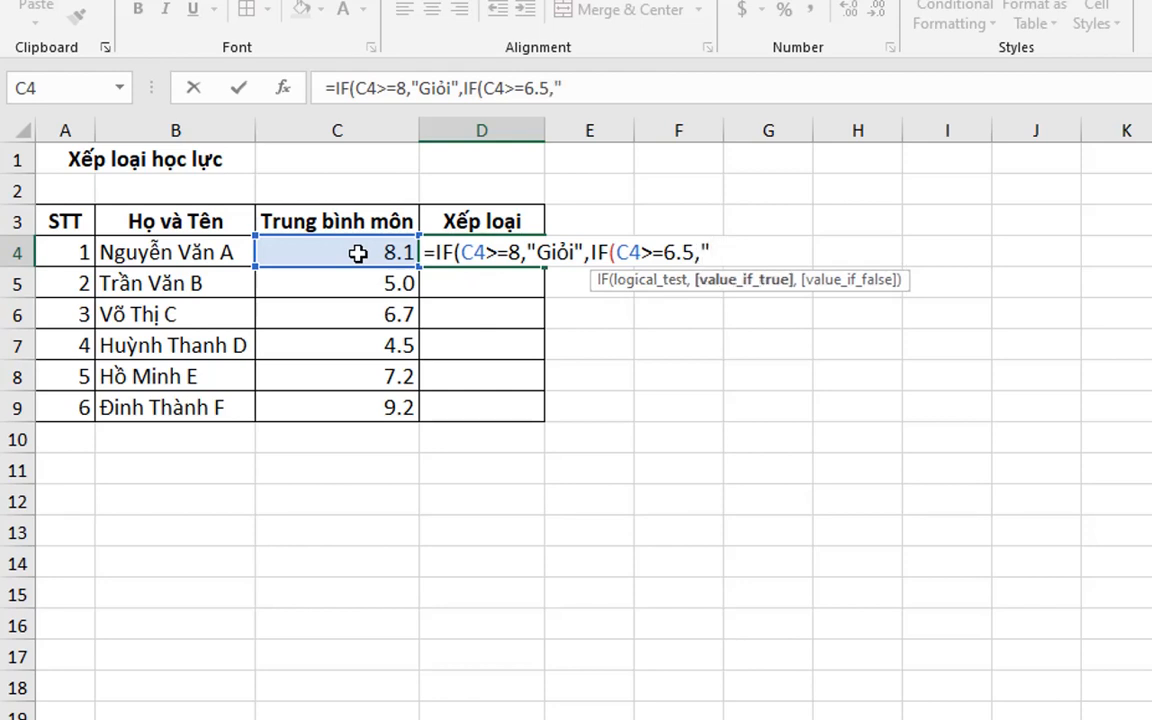
pyautogui.write('Khá')
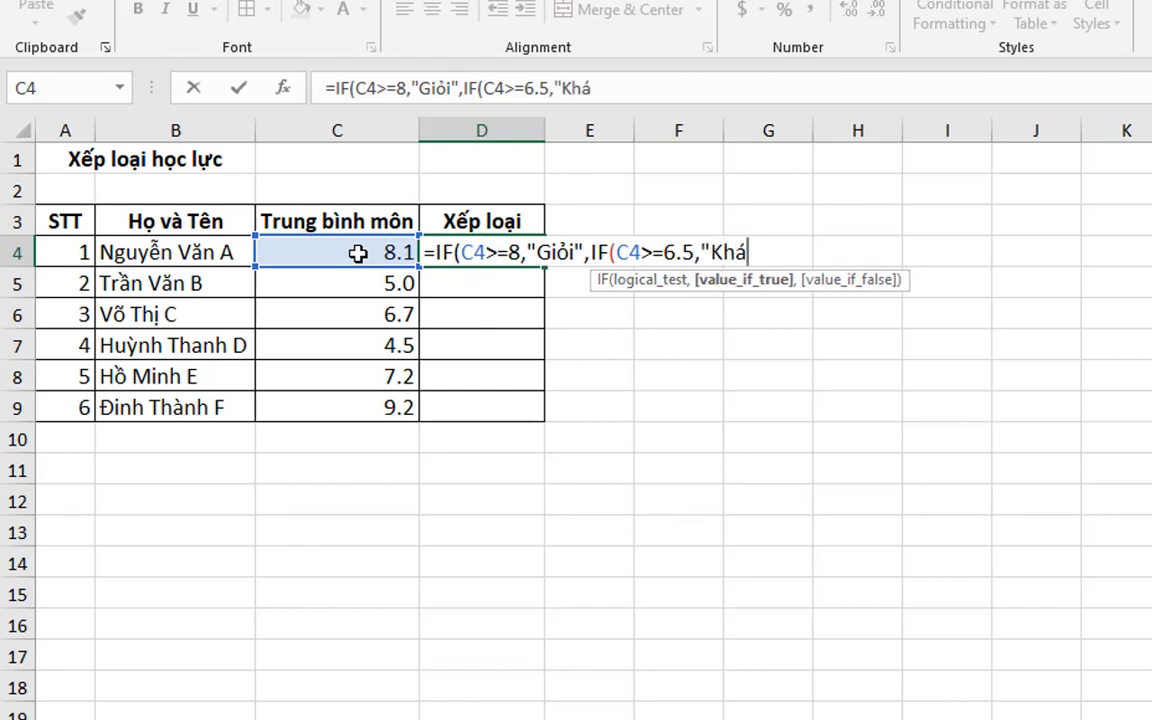
pyautogui.write(' ,')
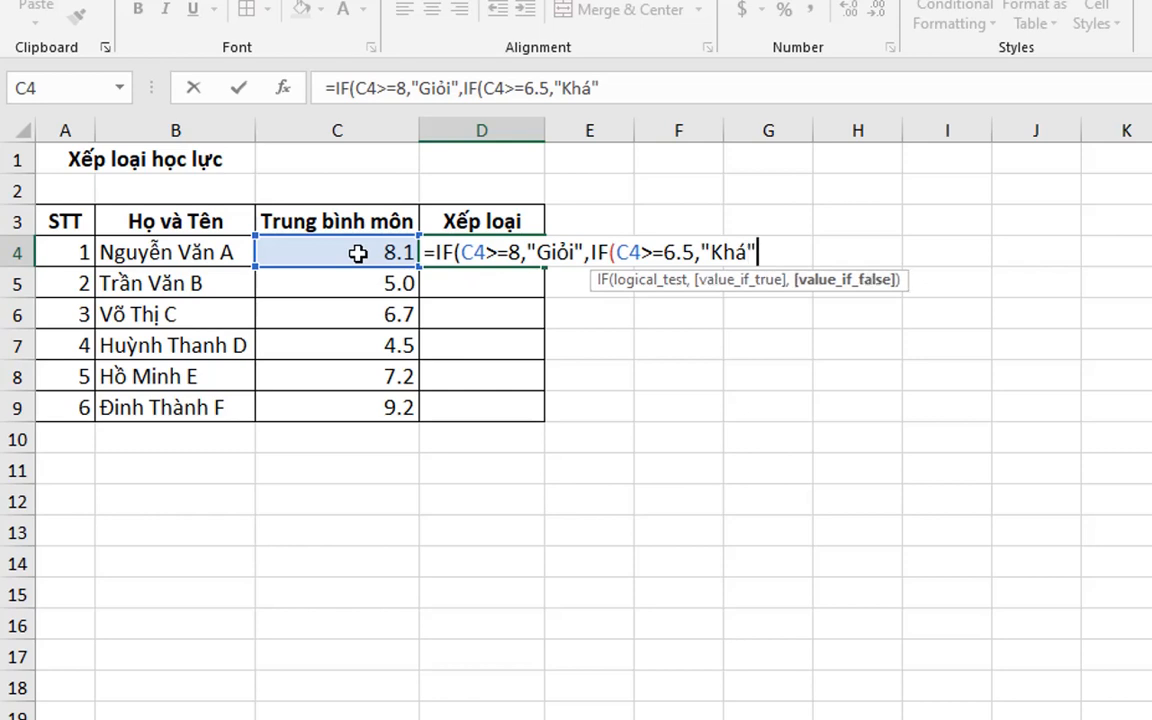
# - Nest a third IF in the D4 formula that returns "Trung bình" when C4>=5
pyautogui.write('IF(')
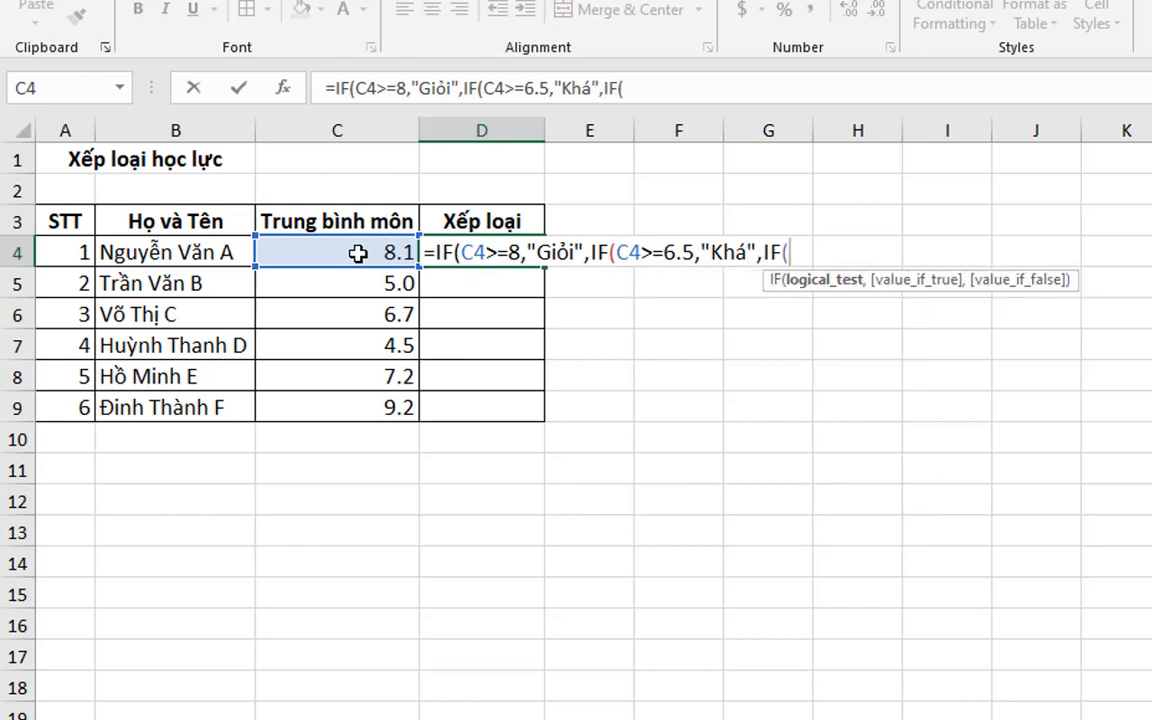
pyautogui.click(350, 253)
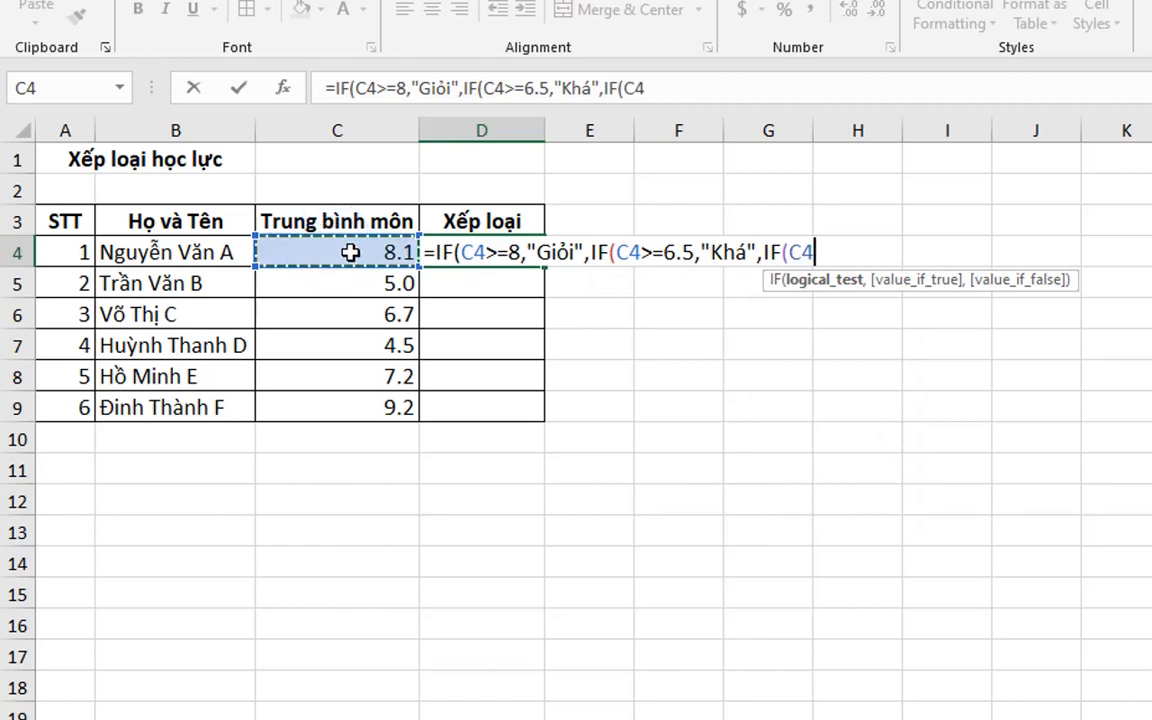
pyautogui.write('>=5')
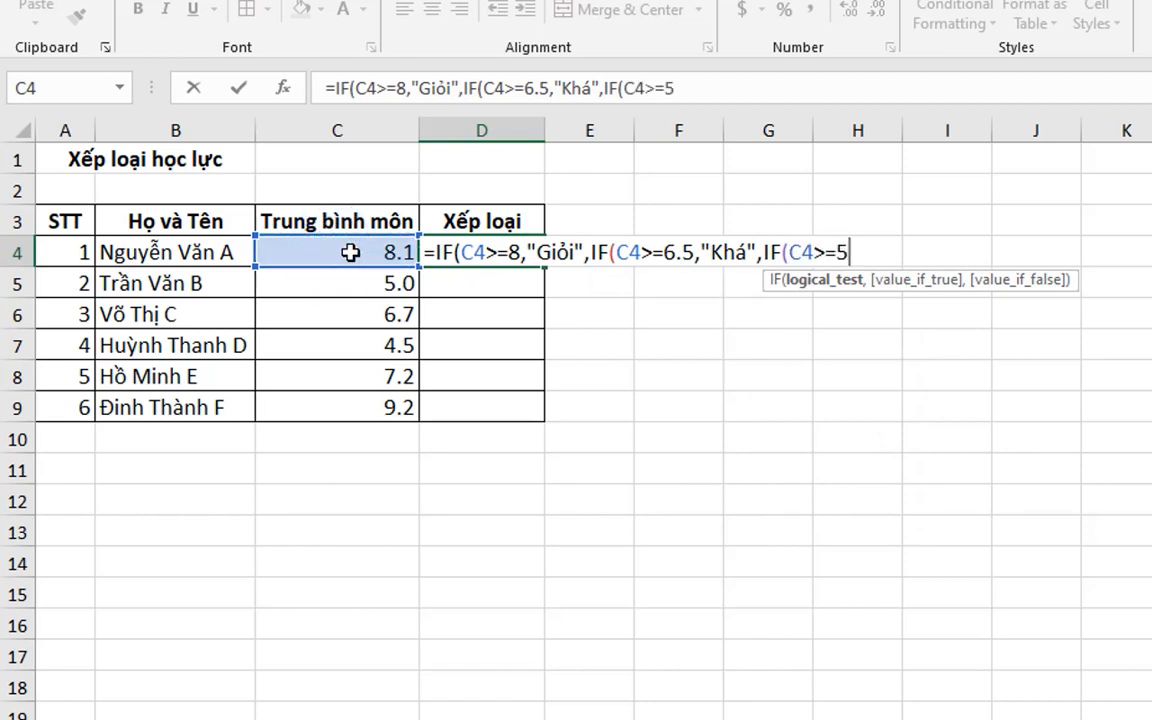
pyautogui.write(',')
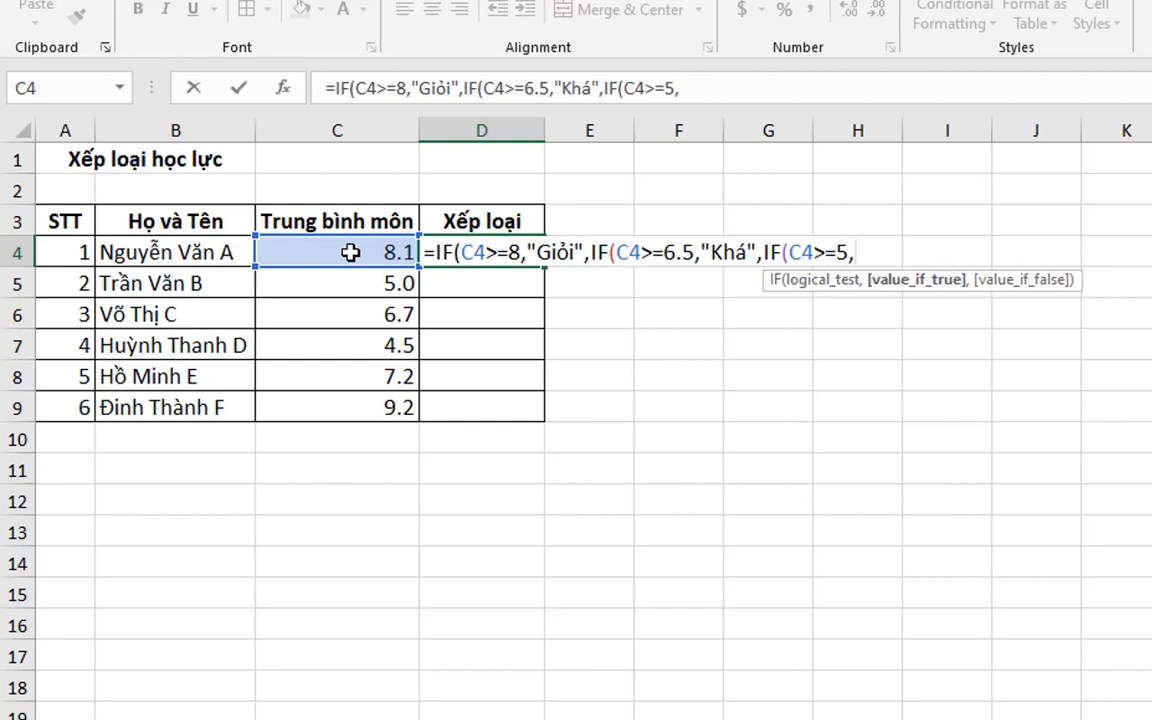
pyautogui.write('"Trung bìn')
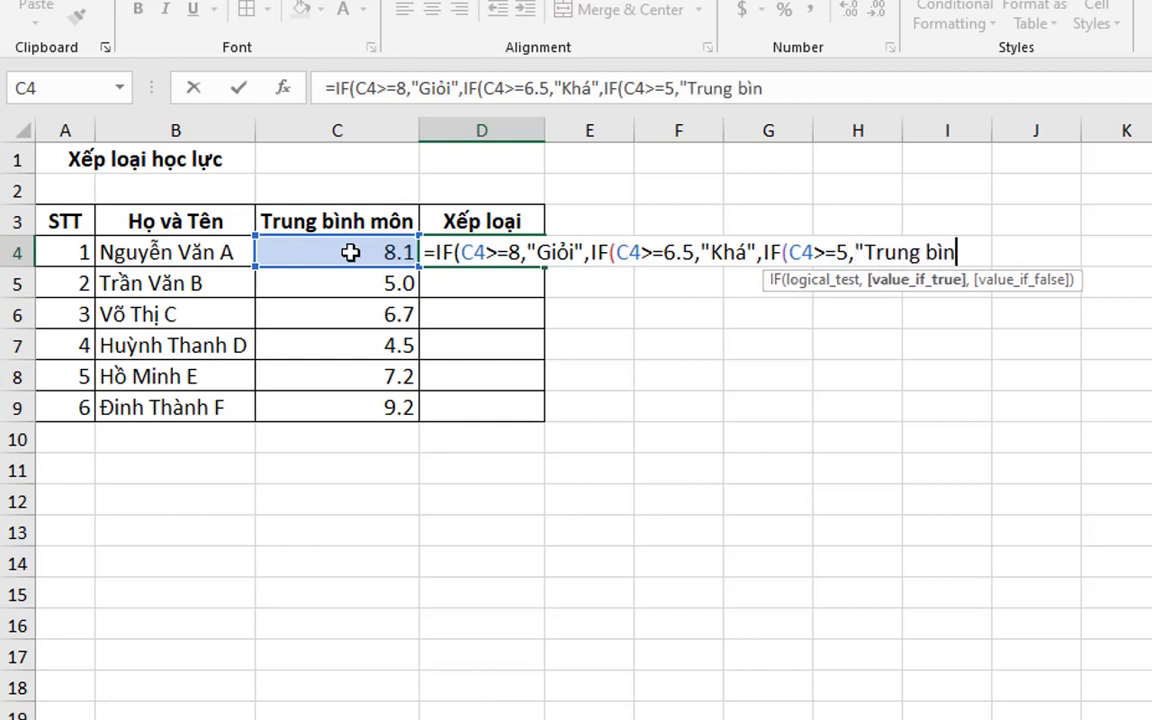
pyautogui.write('h",')
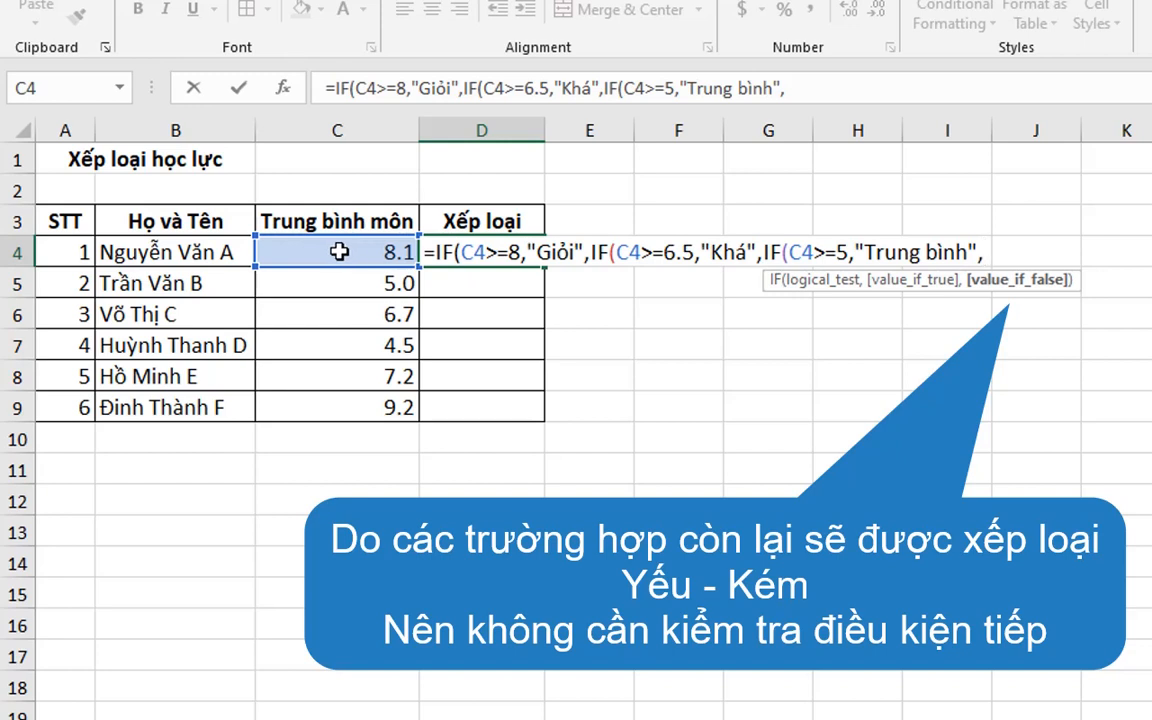
# - Finish the D4 formula with "Yếu - Kém" as the remaining result, close all three IF functions and enter it
pyautogui.write('"Yêu -')
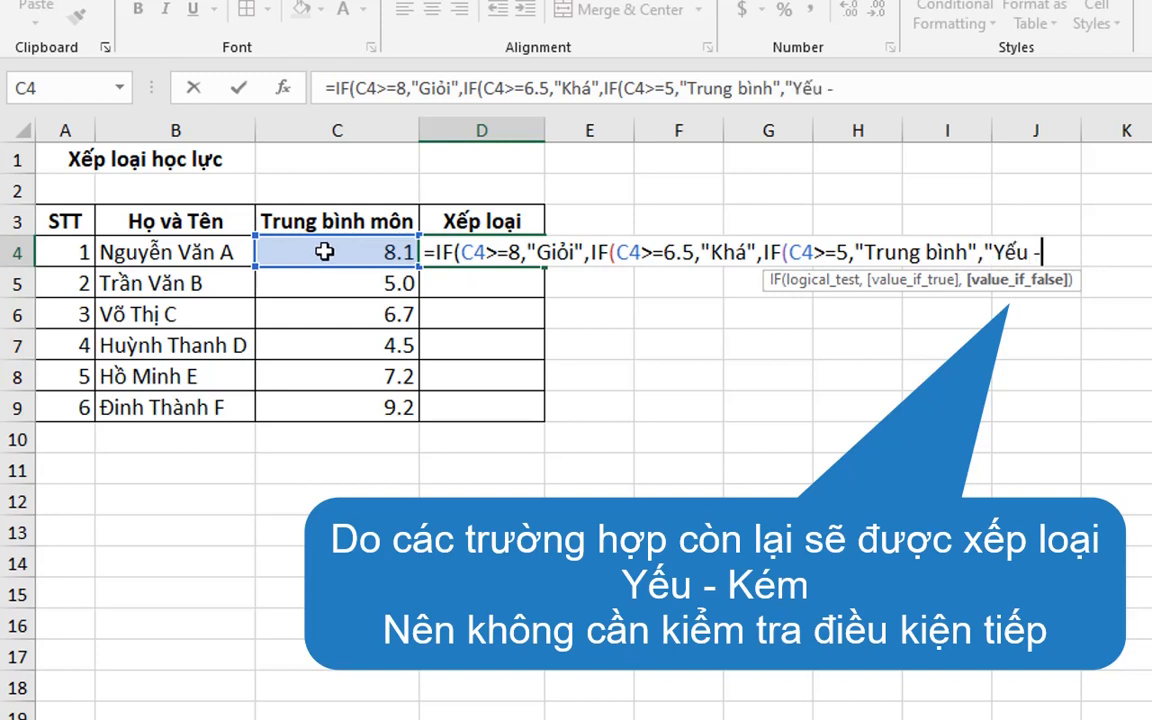
pyautogui.write(' Kém"')
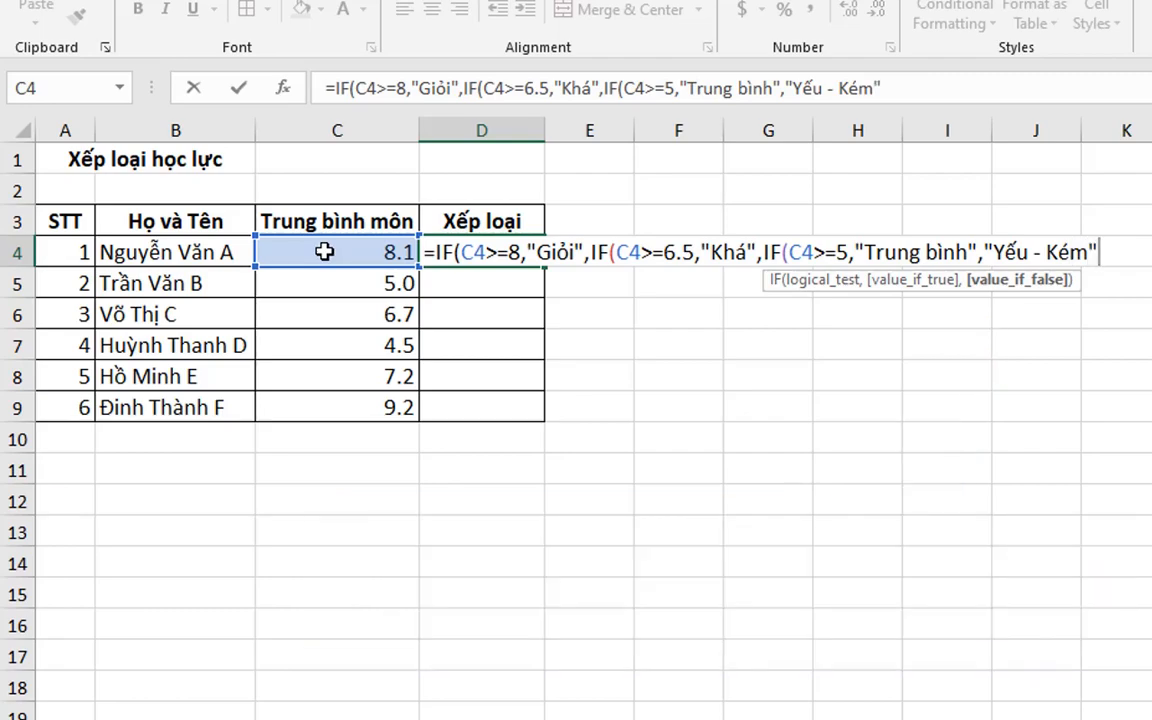
pyautogui.write(')')
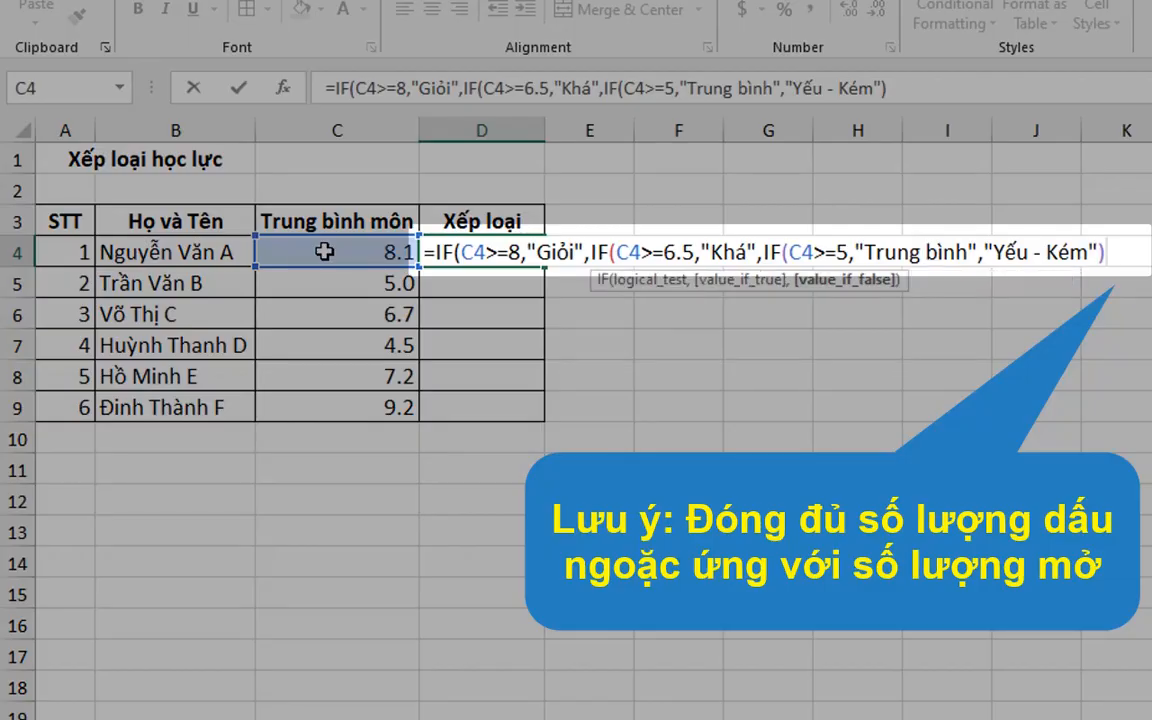
pyautogui.write('))')
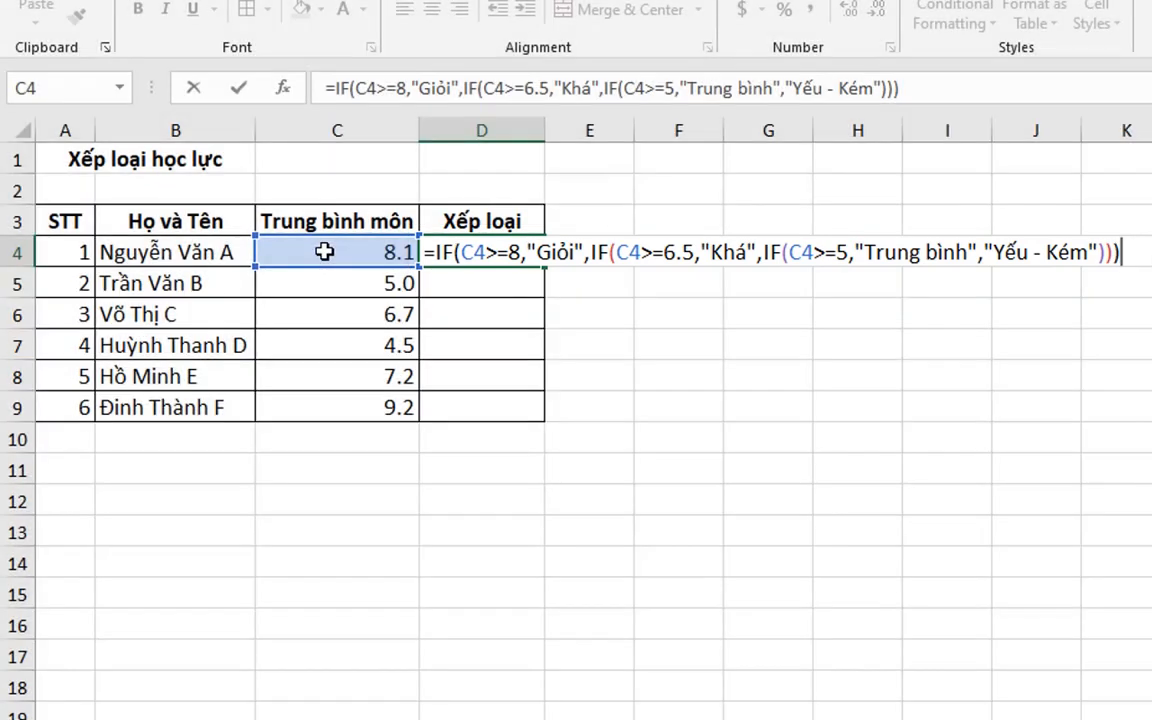
pyautogui.press('Return')
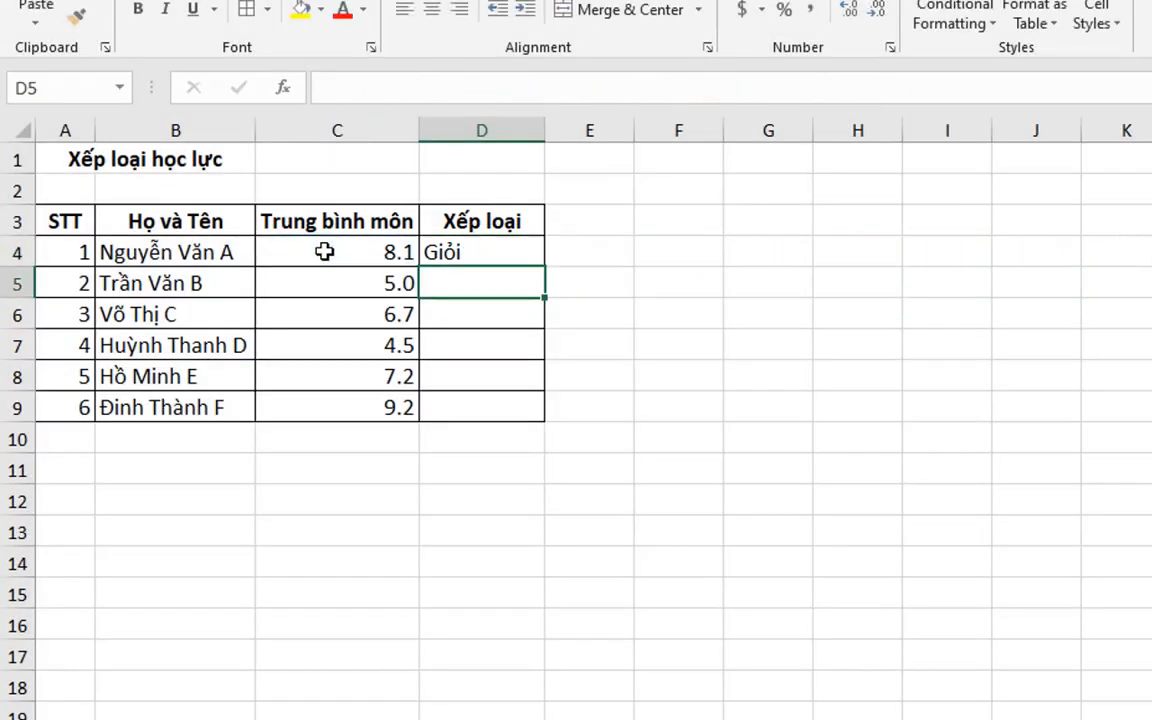
# - Recheck the nested IF formula in D4 and fill it down through D9 for the remaining students
pyautogui.doubleClick(497, 250)
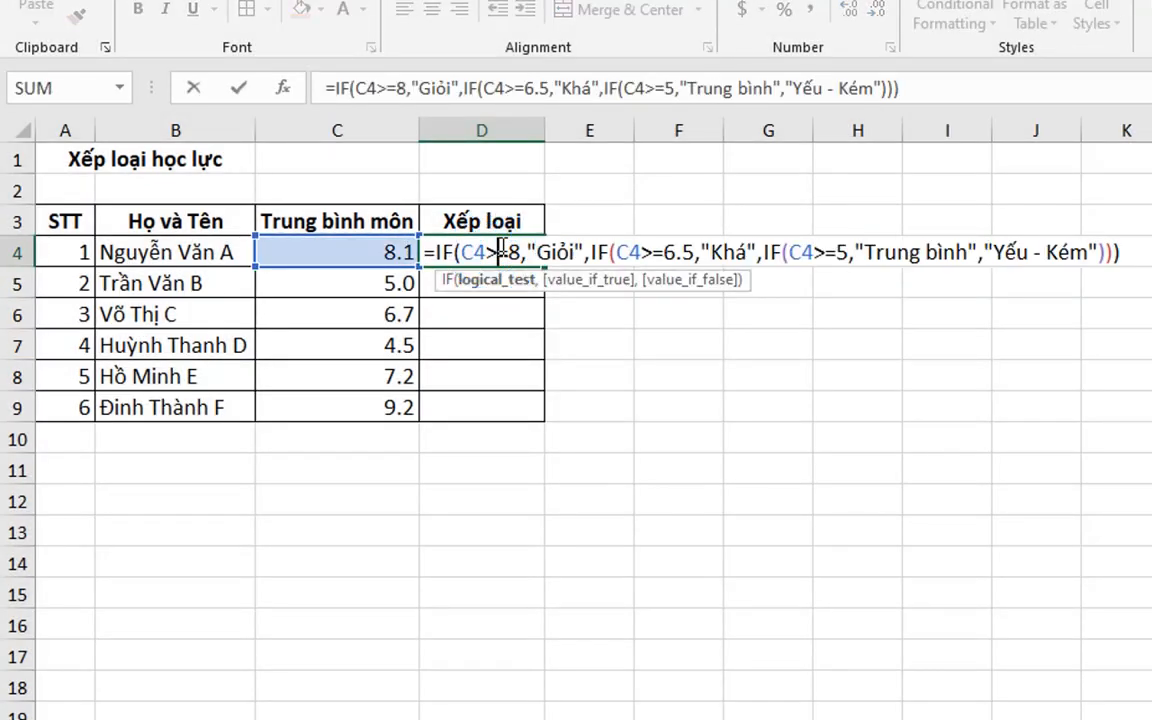
pyautogui.click(1138, 252)
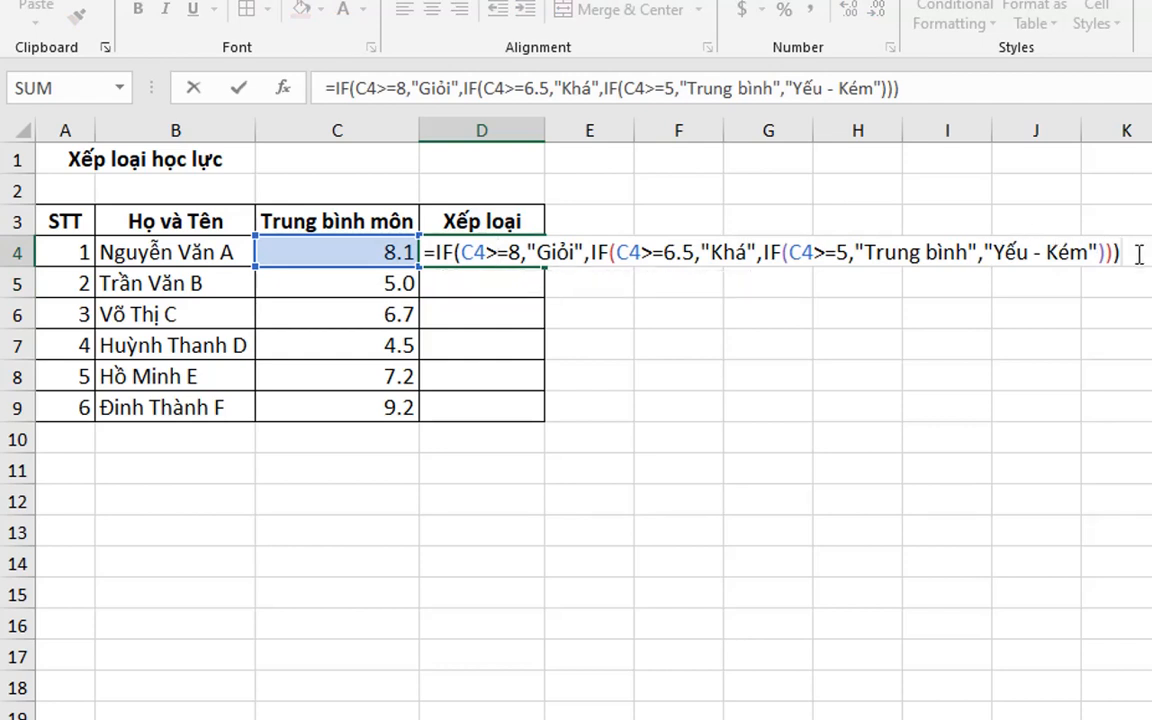
pyautogui.press('Return')
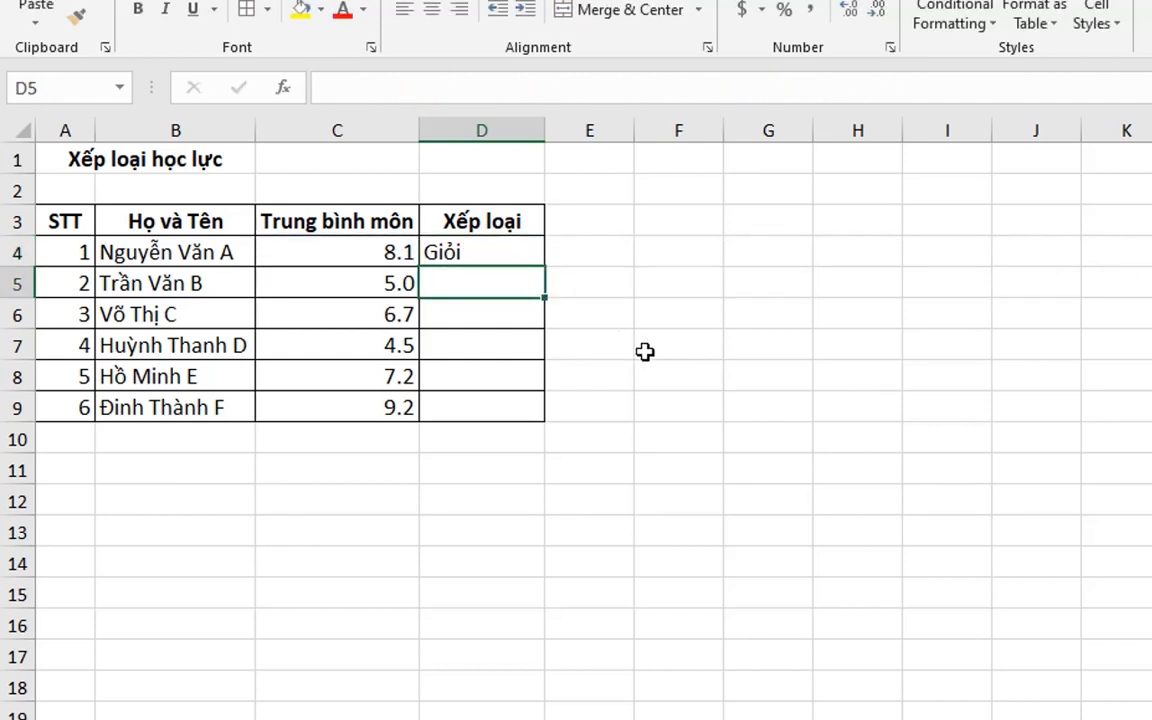
pyautogui.click(537, 263)
pyautogui.doubleClick(542, 267)
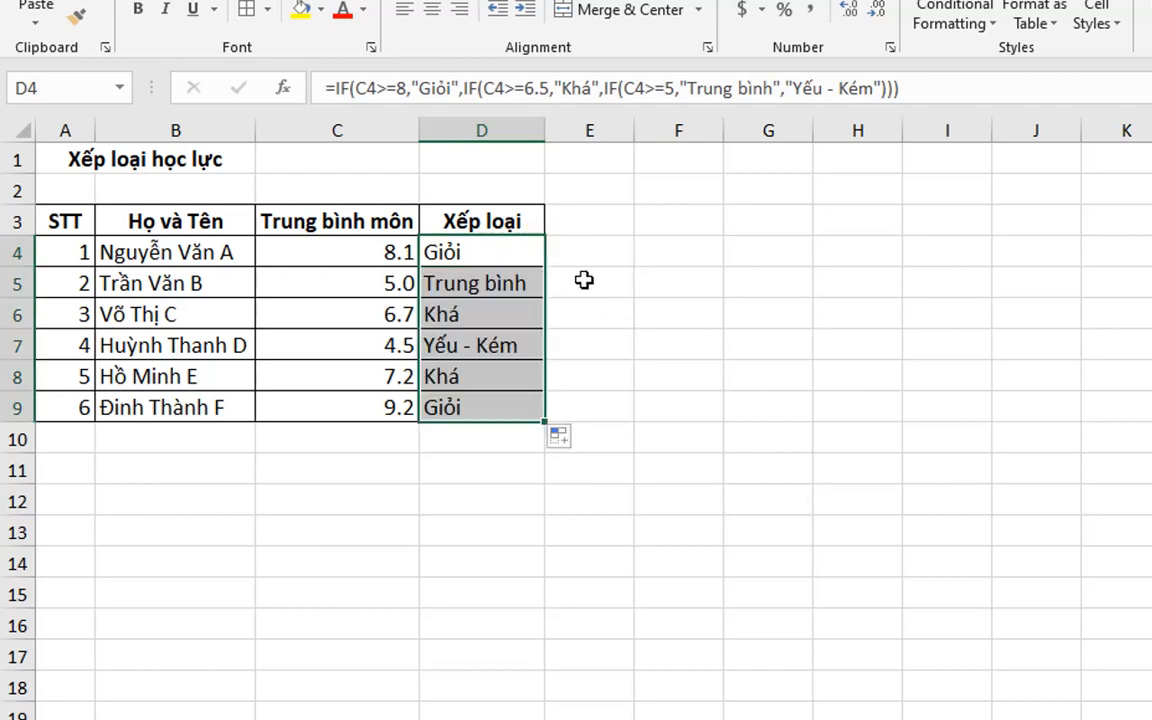
pyautogui.click(584, 280)
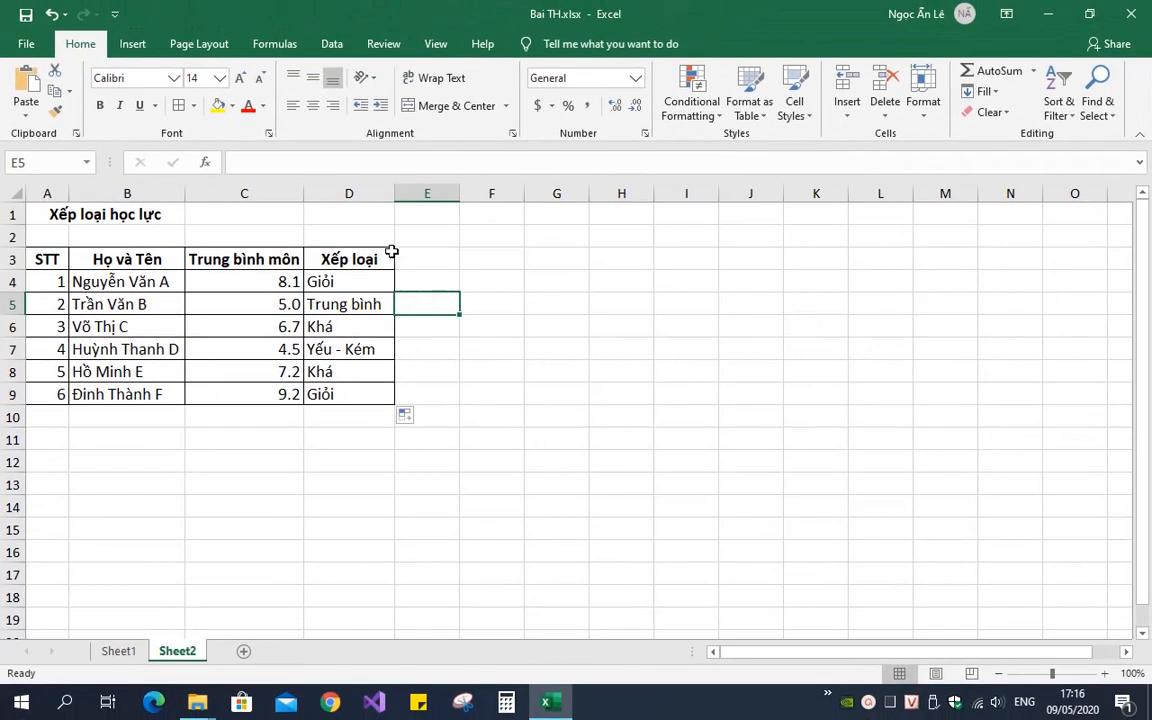
# - Check the Xếp loại grades in rows 5 to 9 against the Trung bình môn scores
pyautogui.click(391, 252)
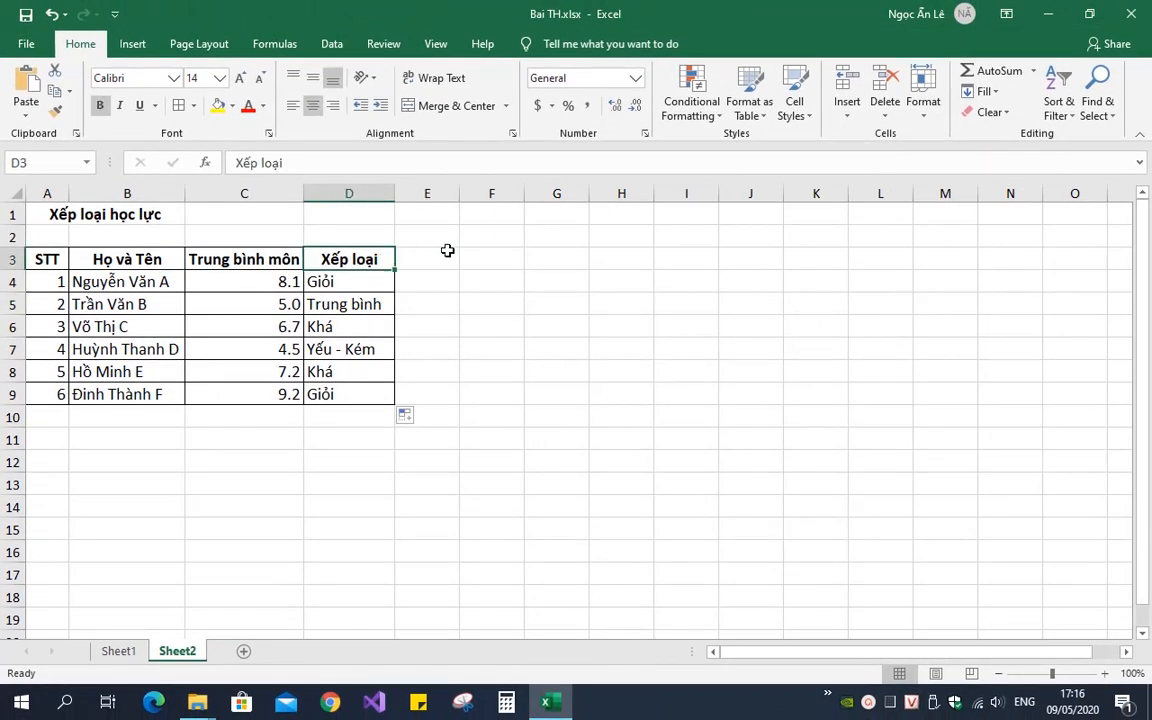
pyautogui.click(366, 303)
pyautogui.click(255, 306)
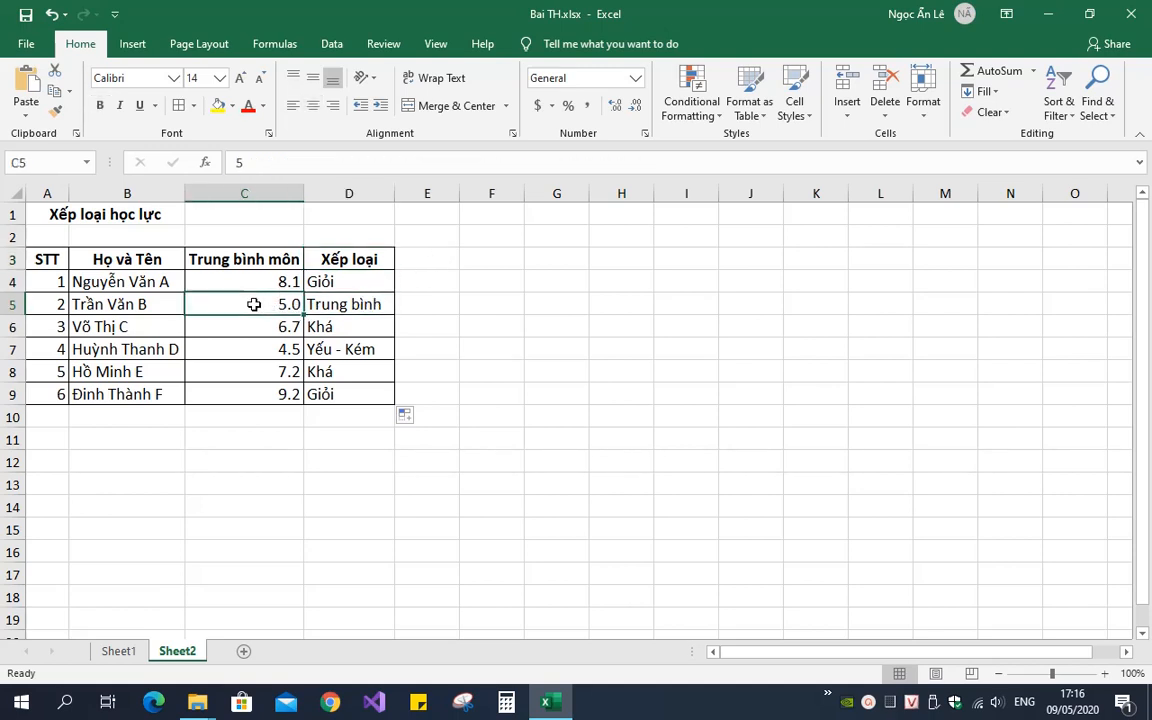
pyautogui.click(363, 325)
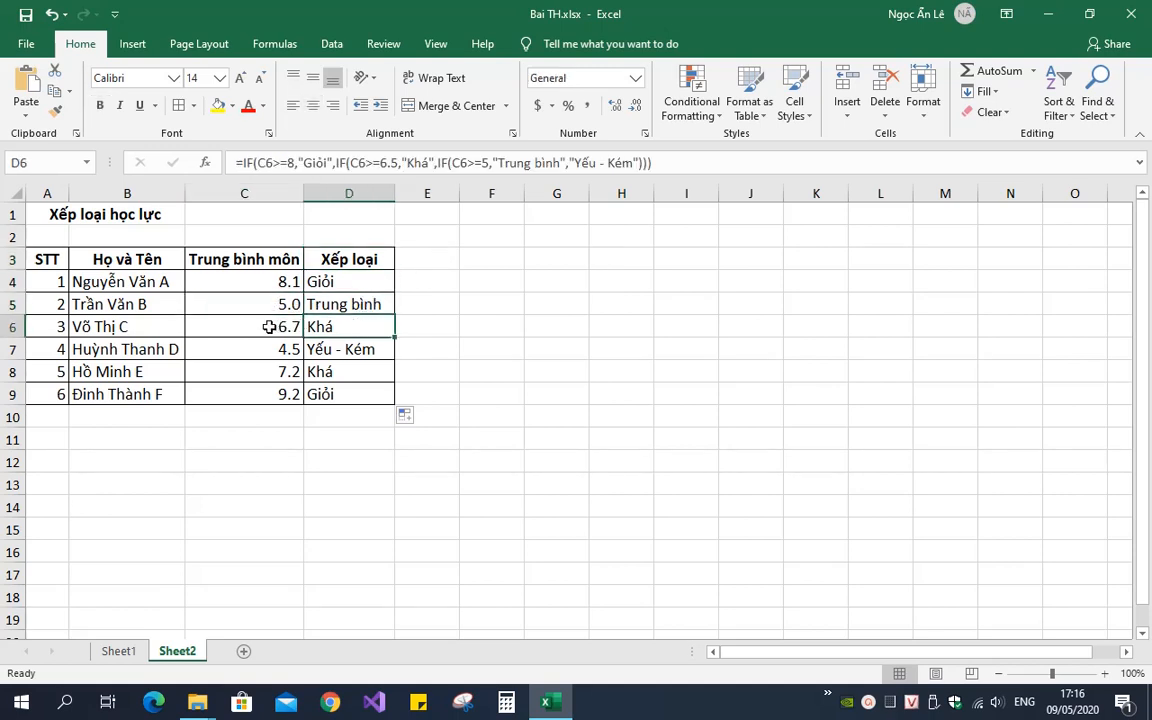
pyautogui.click(270, 327)
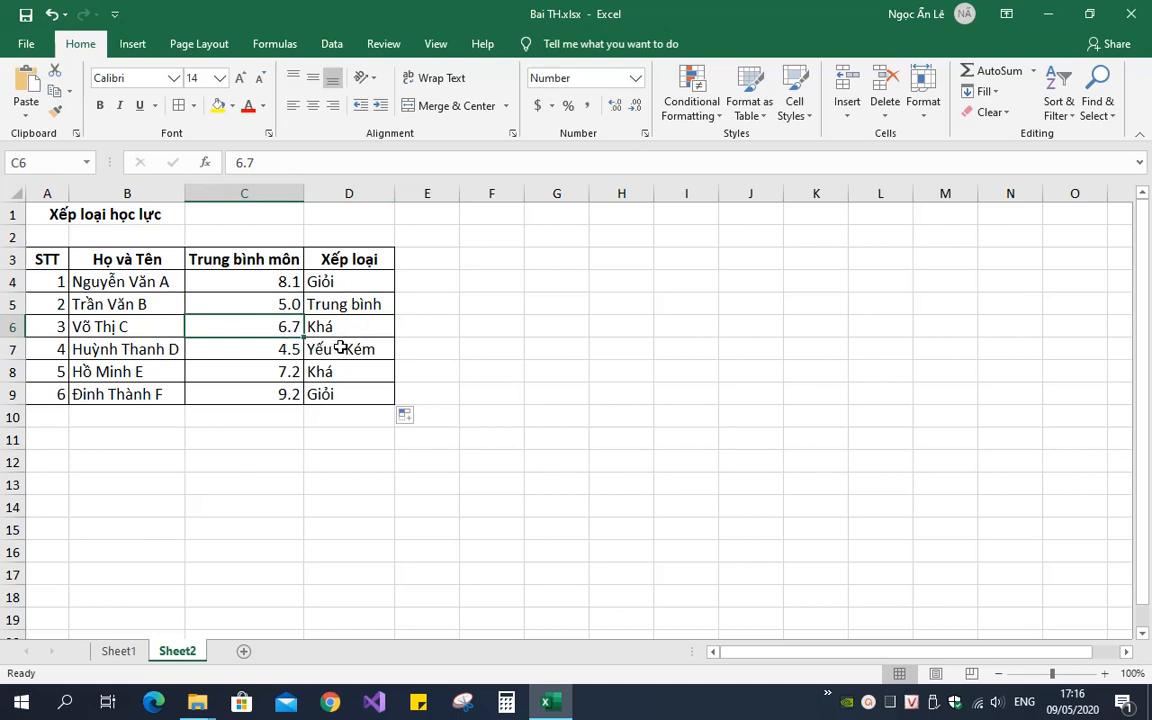
pyautogui.click(341, 347)
pyautogui.click(269, 350)
pyautogui.click(336, 372)
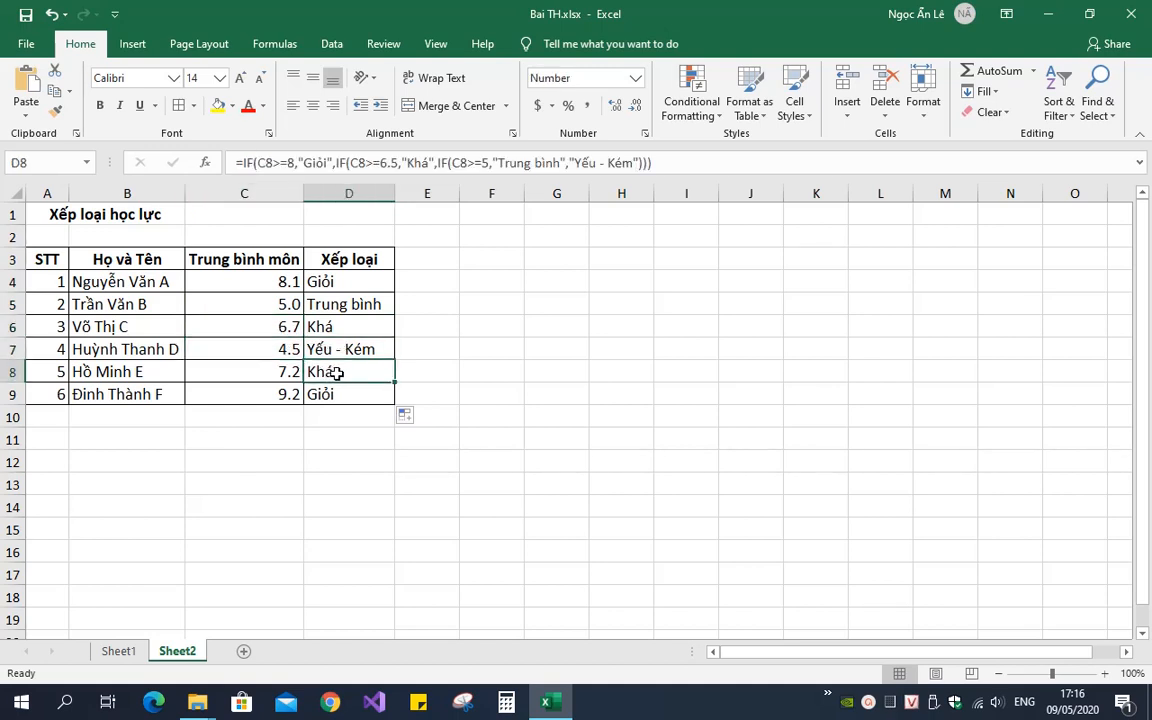
pyautogui.click(360, 394)
pyautogui.click(412, 392)
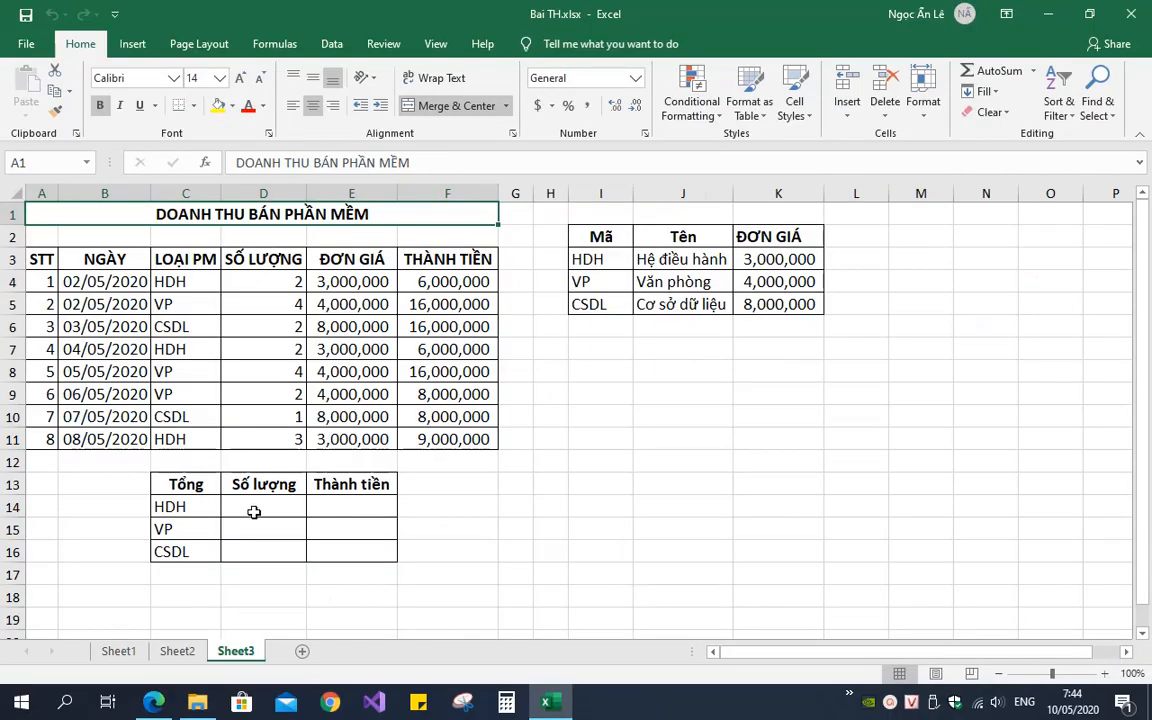
# - Total the HDH quantity in D14 with the formula =SUMIF(C4:C11,C14,D4:D11)
pyautogui.click(254, 512)
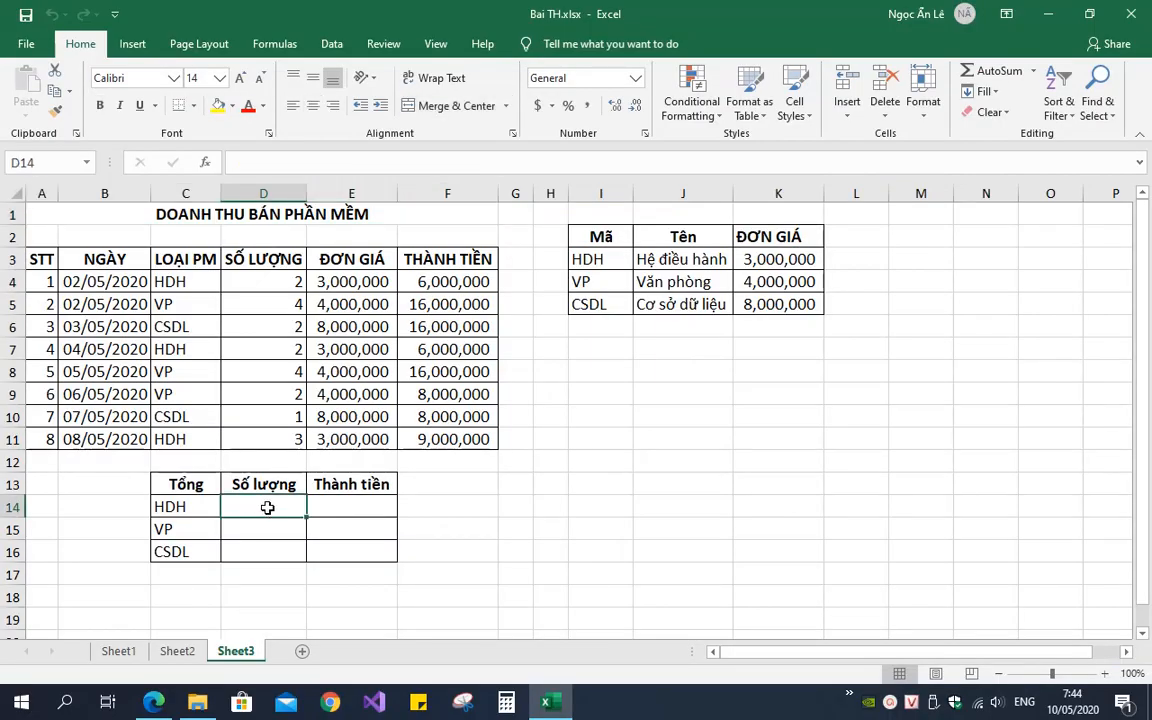
pyautogui.write('=S')
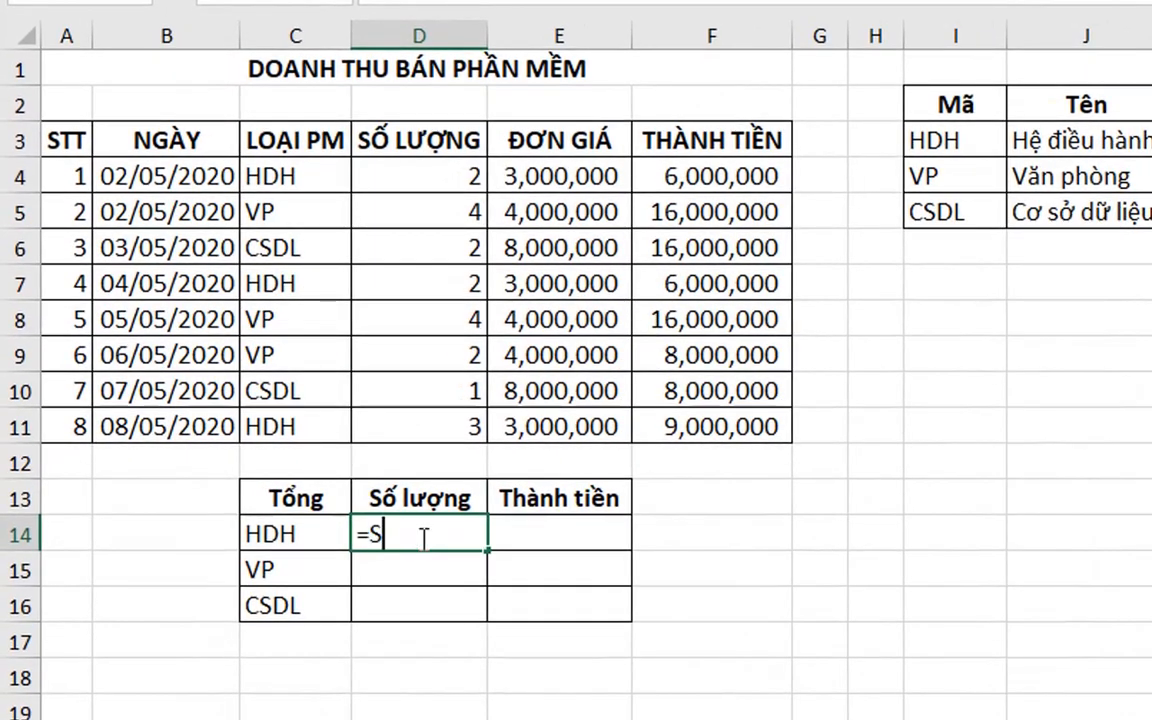
pyautogui.write('UMI')
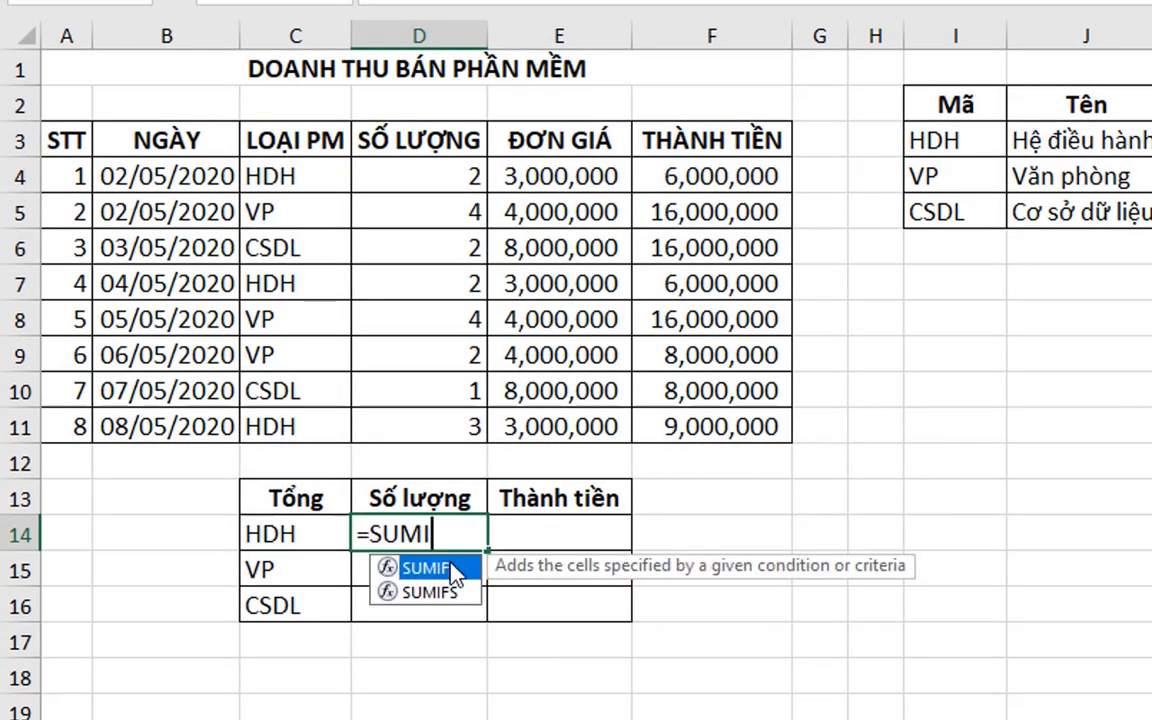
pyautogui.doubleClick(458, 566)
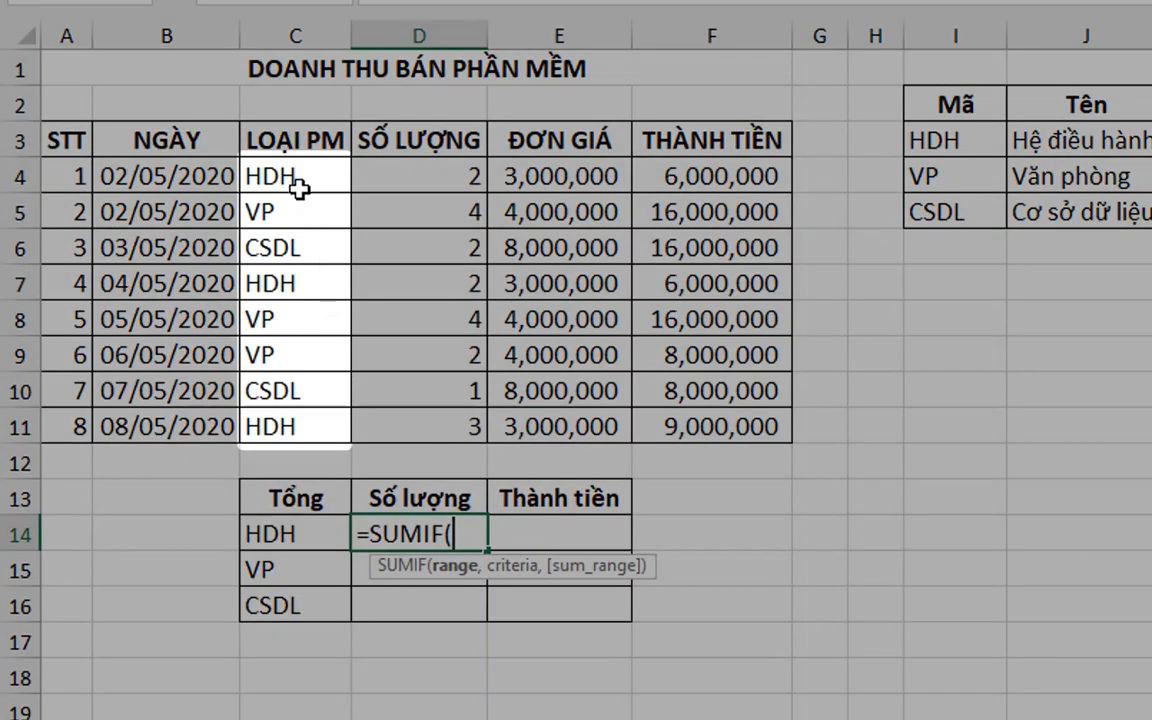
pyautogui.moveTo(301, 177); pyautogui.dragTo(305, 422)
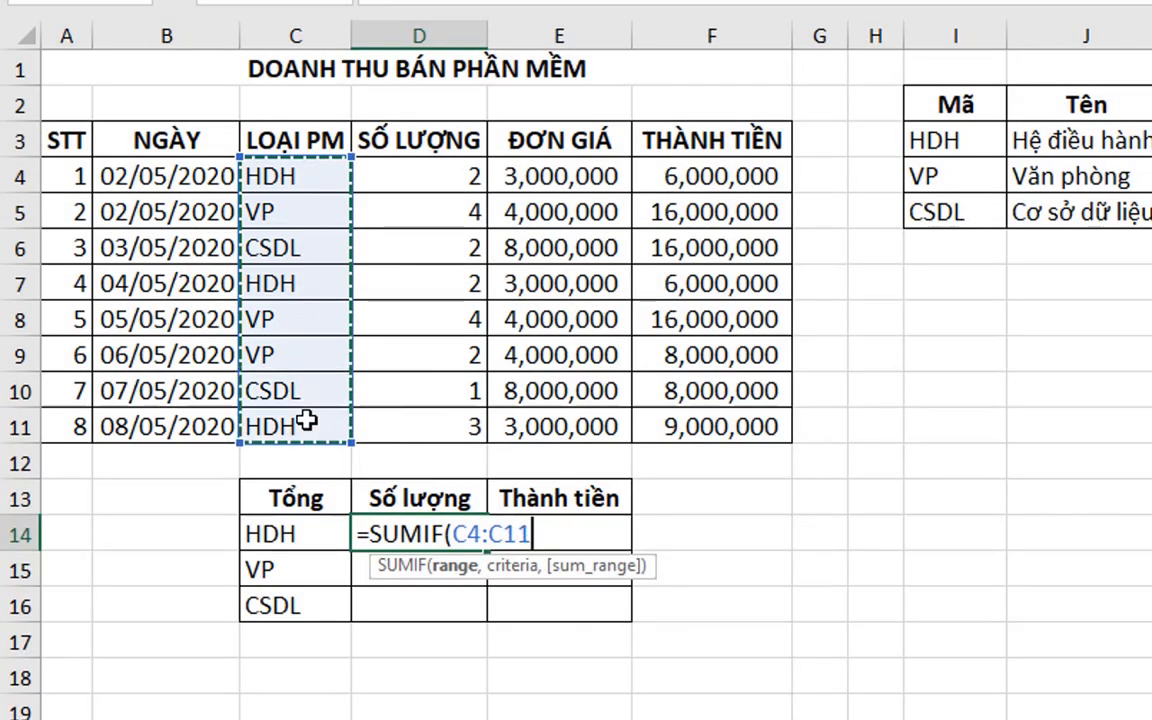
pyautogui.write(',')
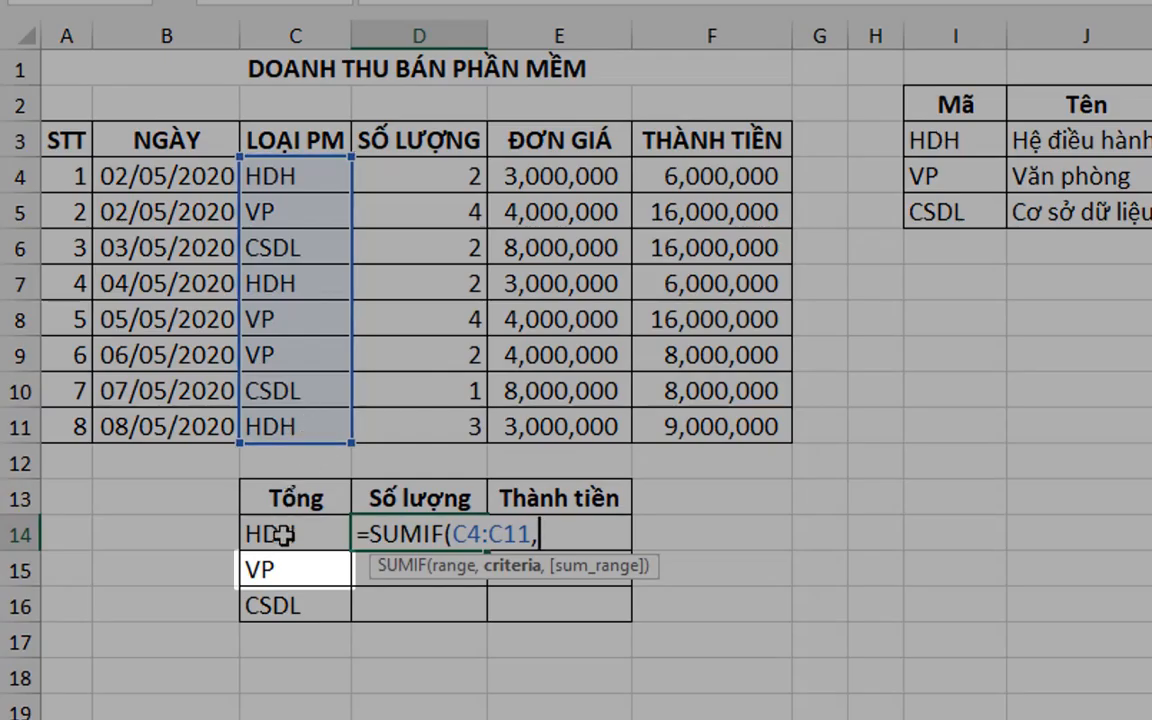
pyautogui.click(285, 535)
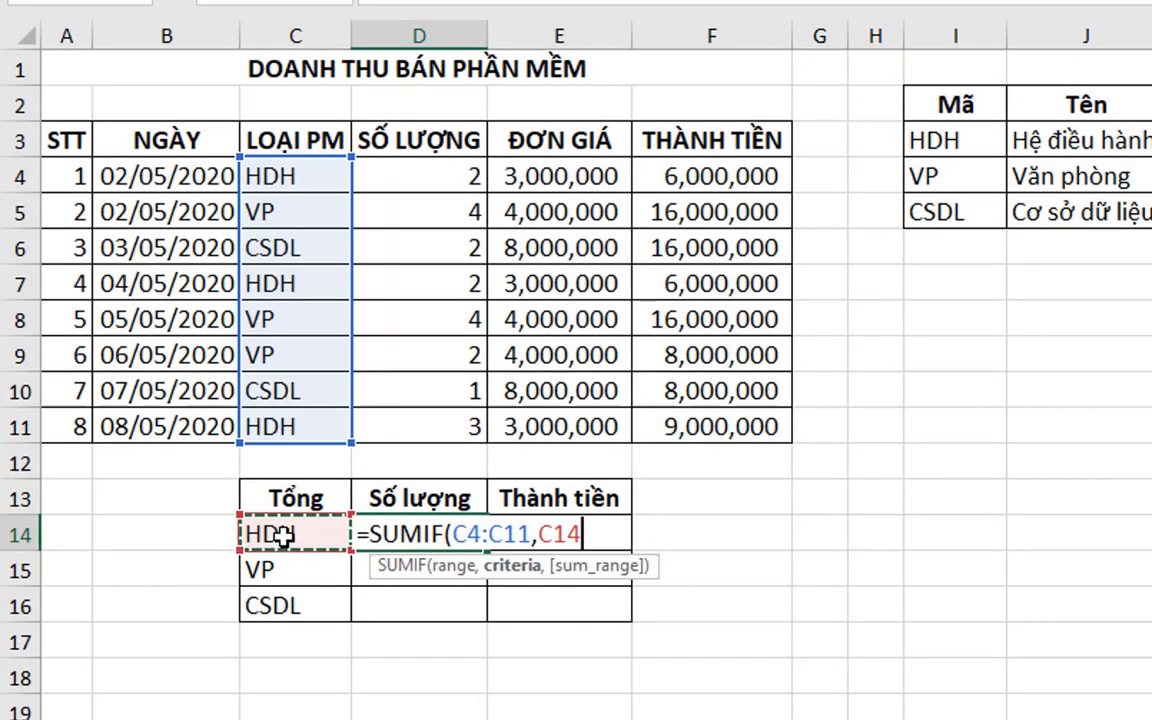
pyautogui.write(',')
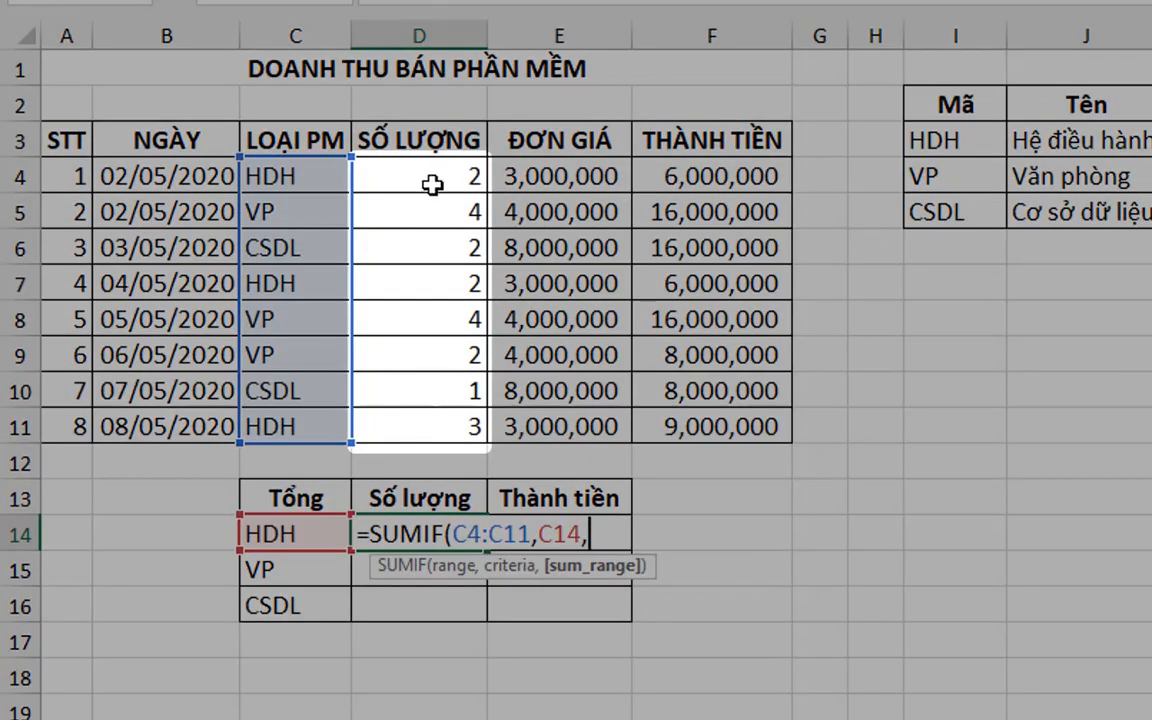
pyautogui.click(430, 180)
pyautogui.moveTo(430, 180); pyautogui.dragTo(422, 422)
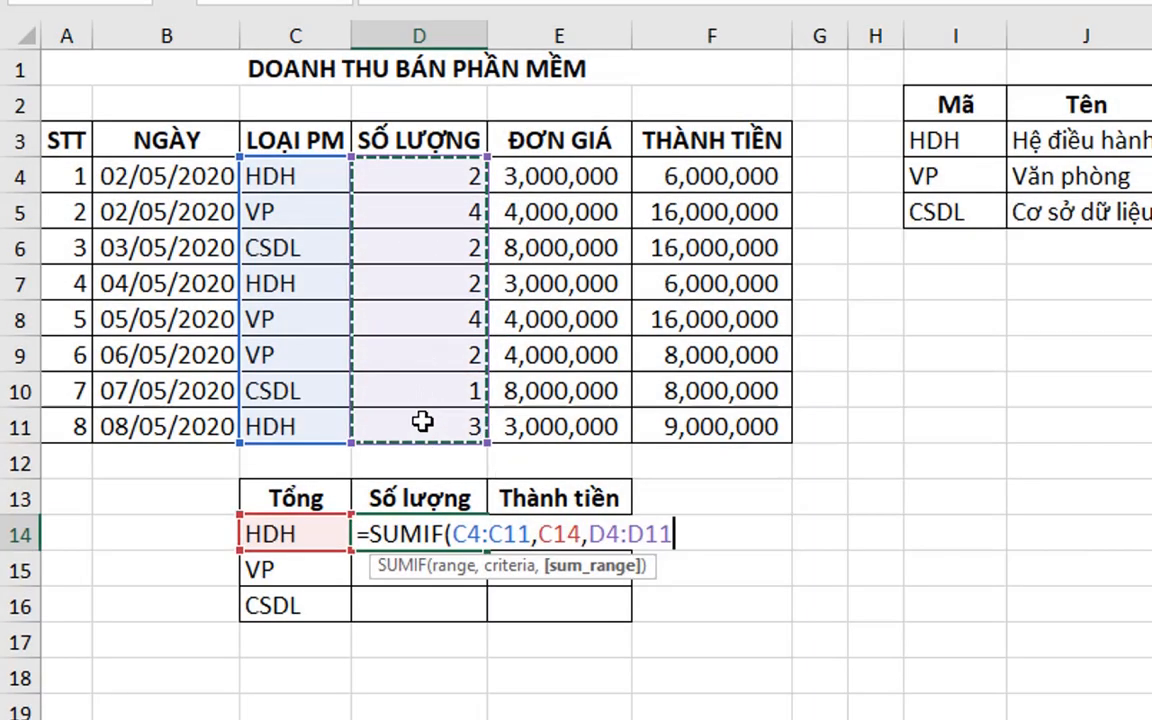
pyautogui.write(')')
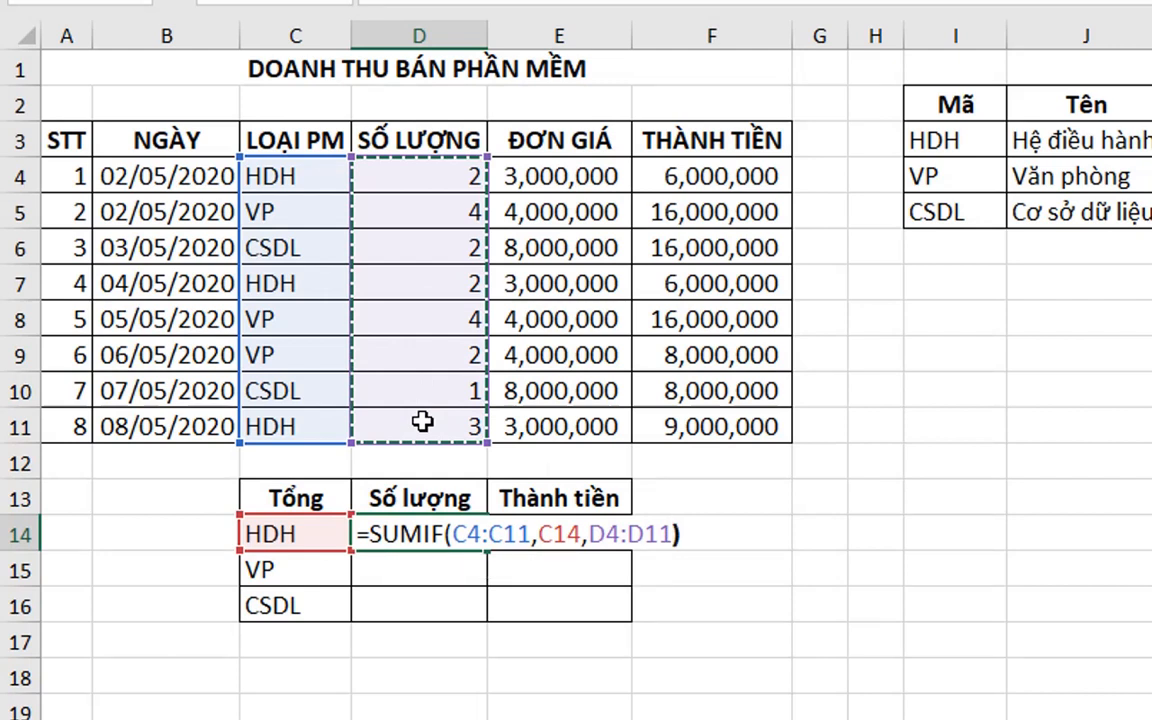
pyautogui.press('Return')
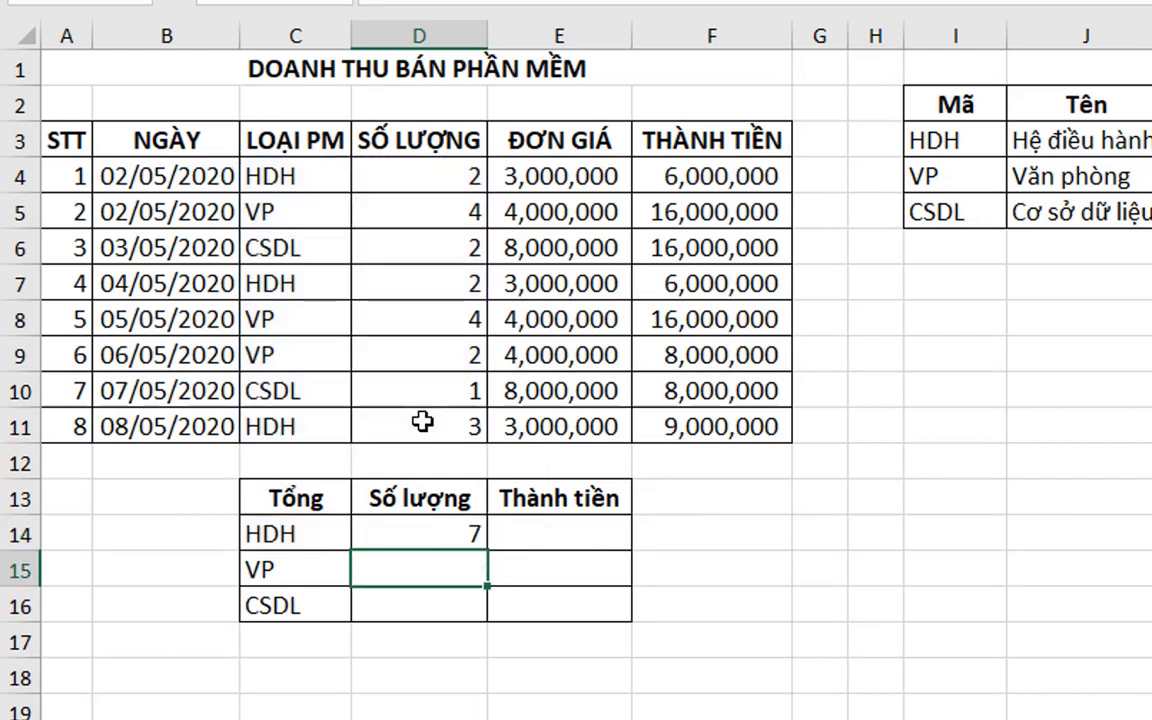
# - Check the D14 total against the HDH quantities in rows 4, 7 and 11 of the sales table
pyautogui.click(438, 537)
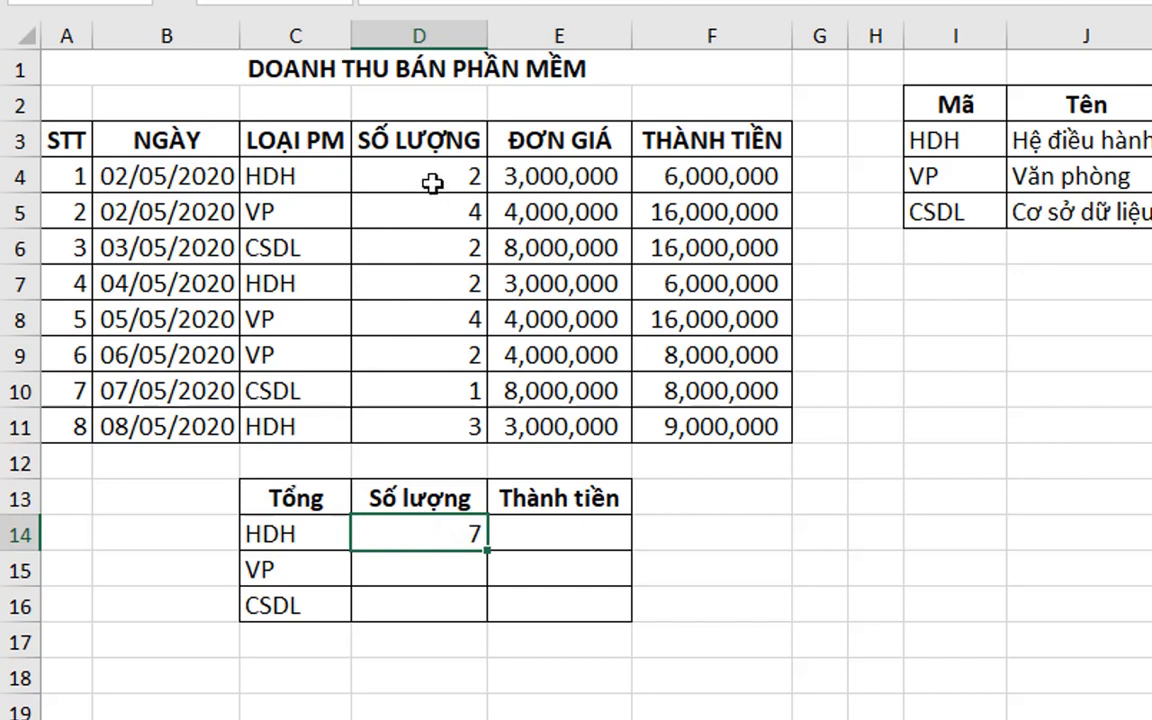
pyautogui.click(431, 181)
pyautogui.moveTo(285, 168)
pyautogui.mouseDown()
pyautogui.moveTo(373, 175)
pyautogui.moveTo(362, 172)
pyautogui.mouseUp()
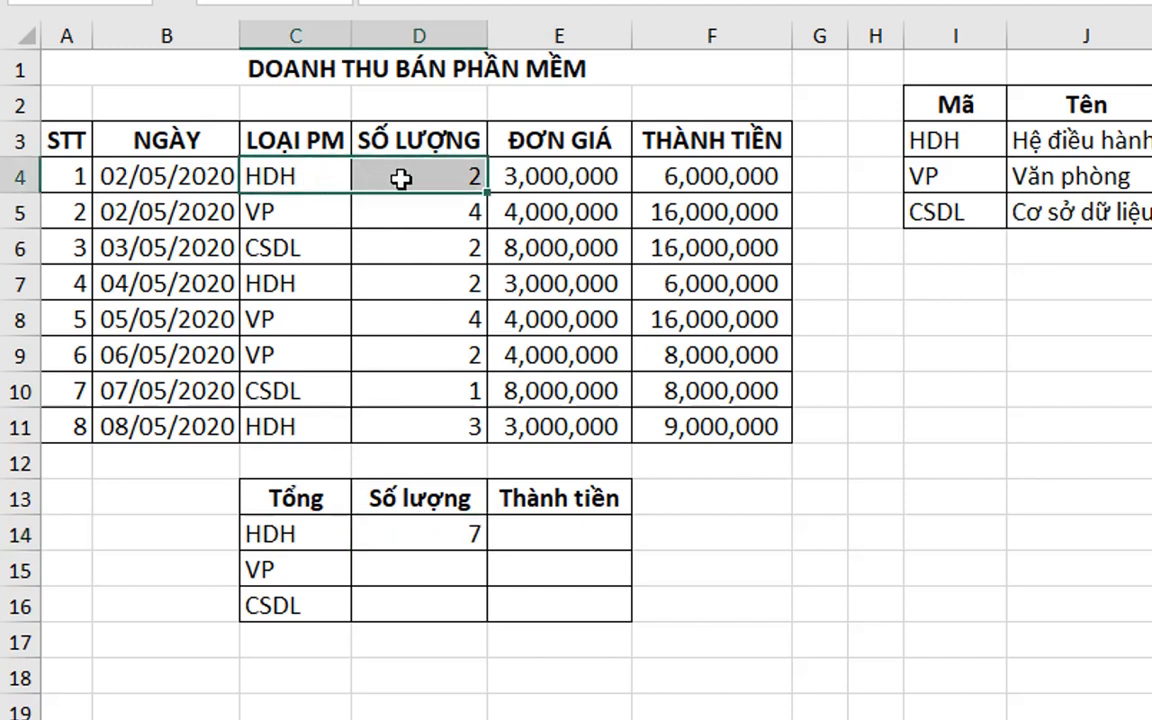
pyautogui.moveTo(300, 281); pyautogui.dragTo(380, 281)
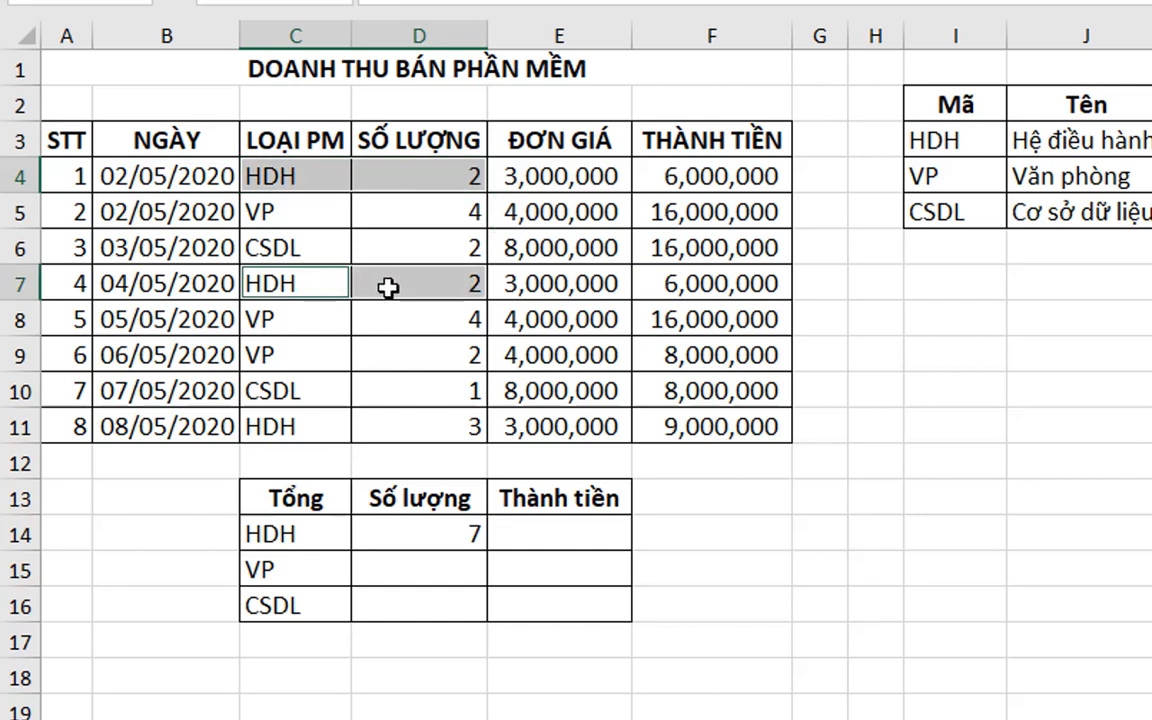
pyautogui.moveTo(320, 423); pyautogui.dragTo(411, 434)
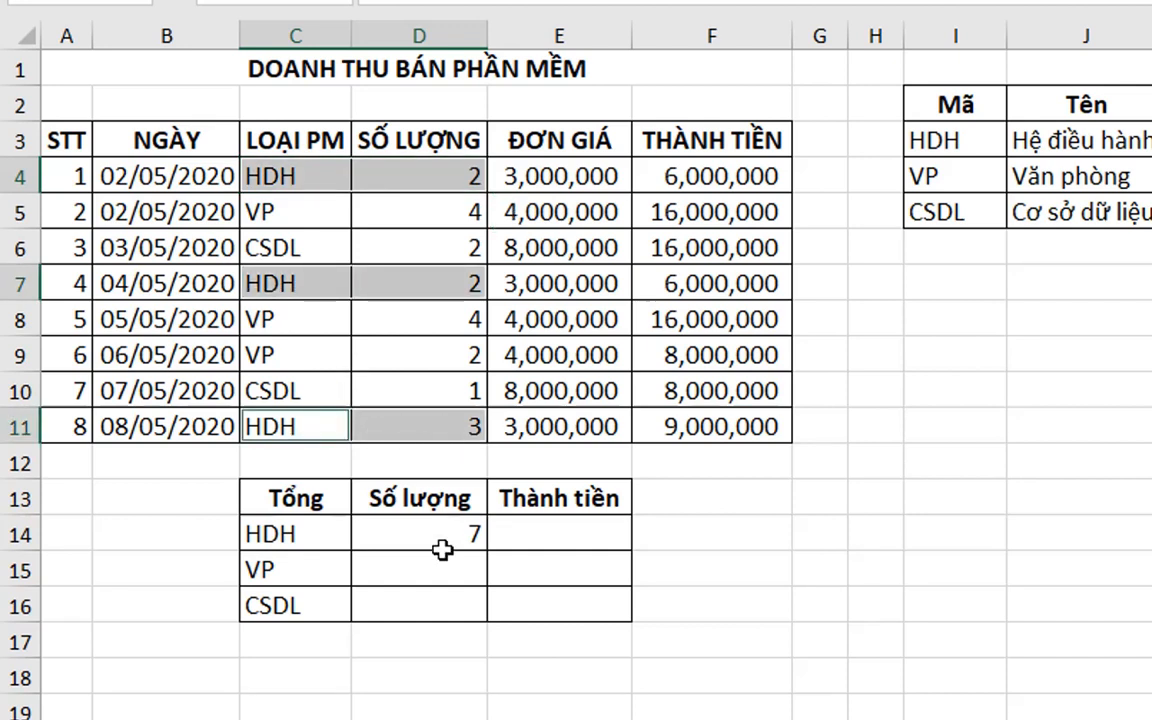
pyautogui.moveTo(321, 535); pyautogui.dragTo(424, 535)
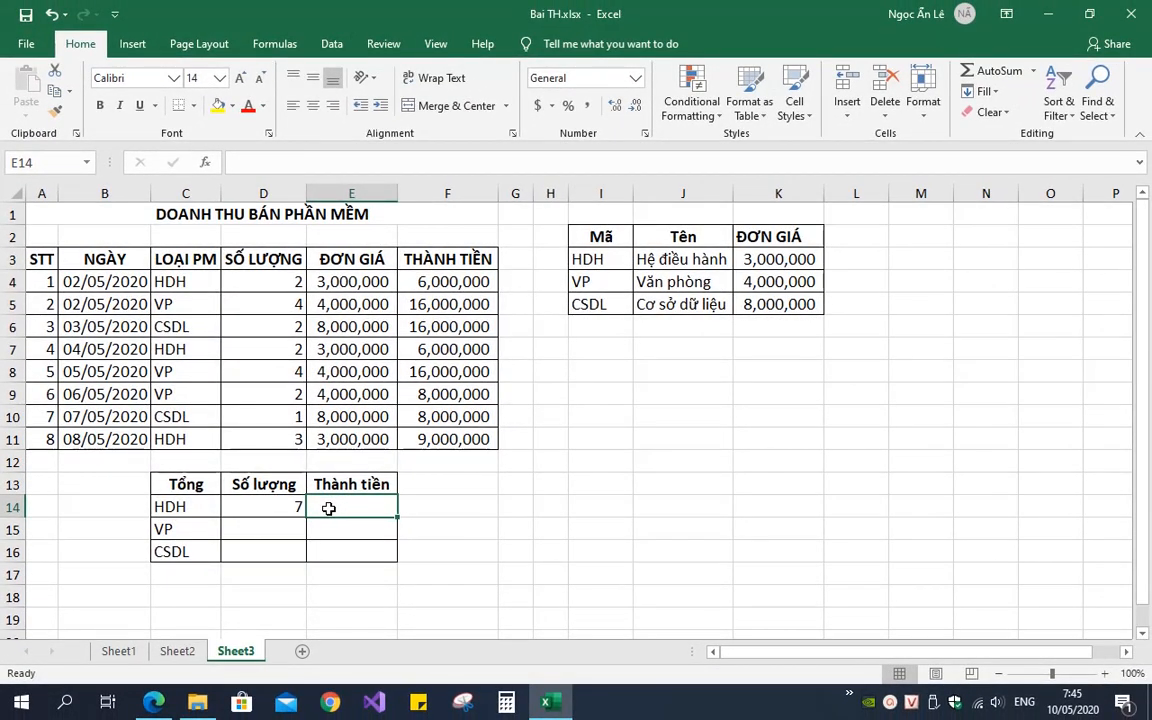
pyautogui.click(462, 538)
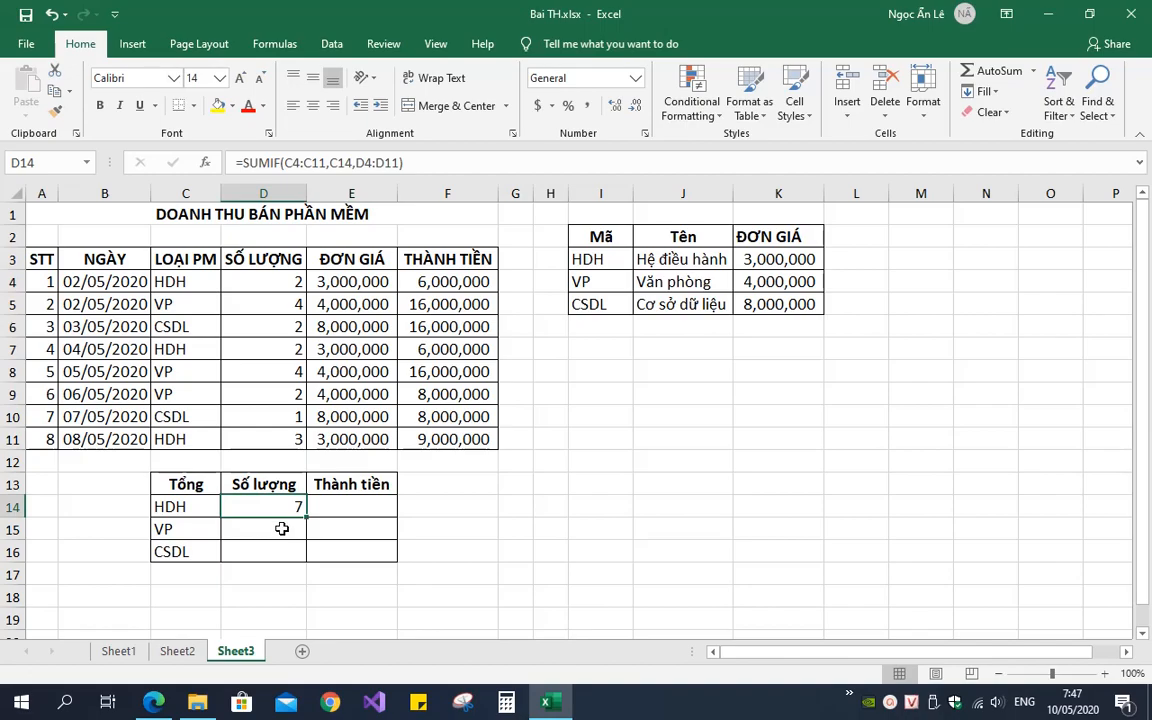
# - Total the VP quantity in D15 with the formula =SUMIF(C4:C11,C15,D4:D11)
pyautogui.click(282, 529)
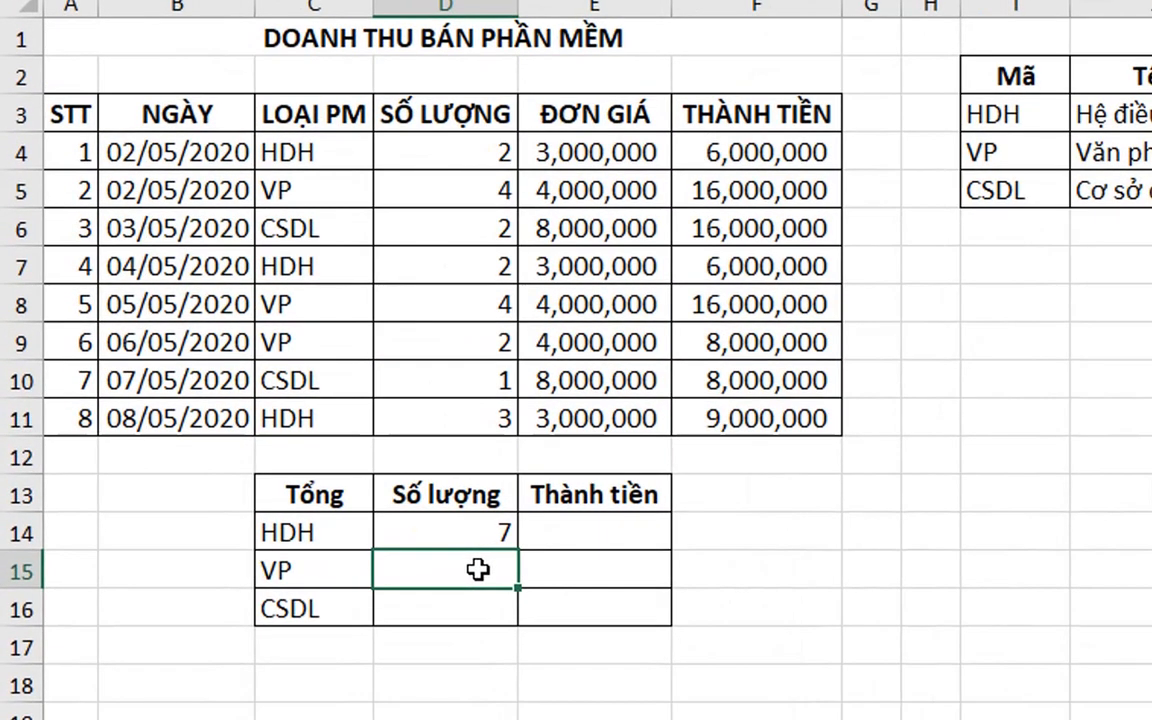
pyautogui.write('=SUMI')
pyautogui.press('Tab')
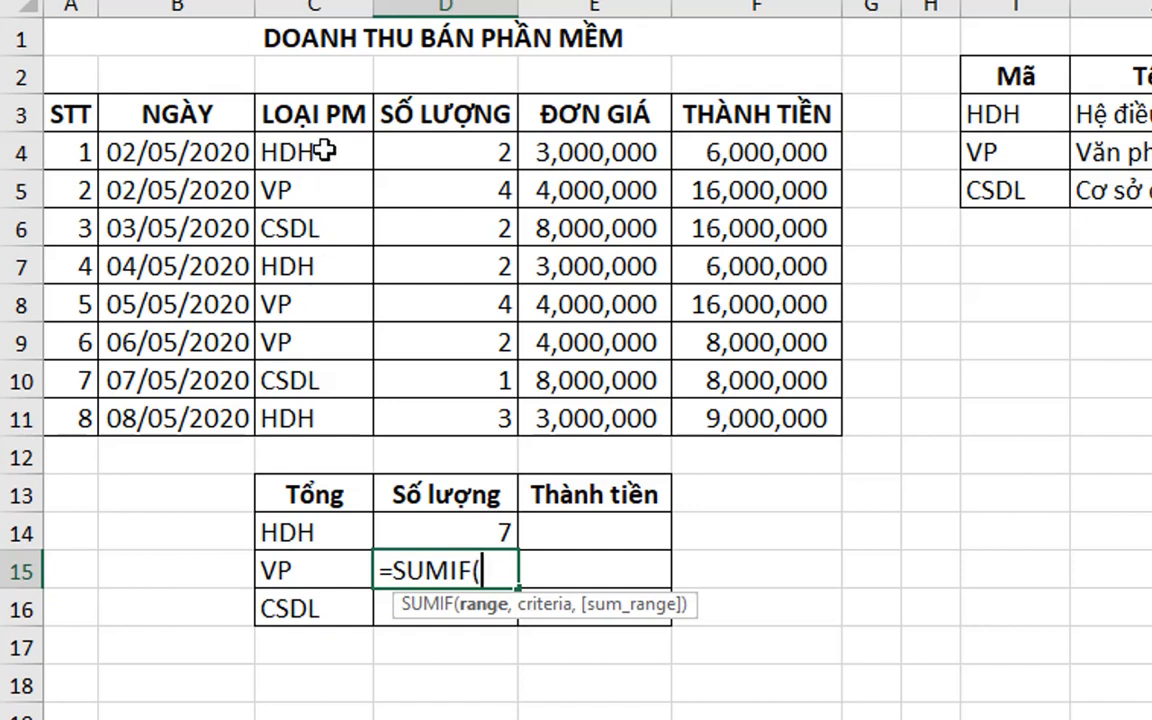
pyautogui.moveTo(321, 149); pyautogui.dragTo(332, 419)
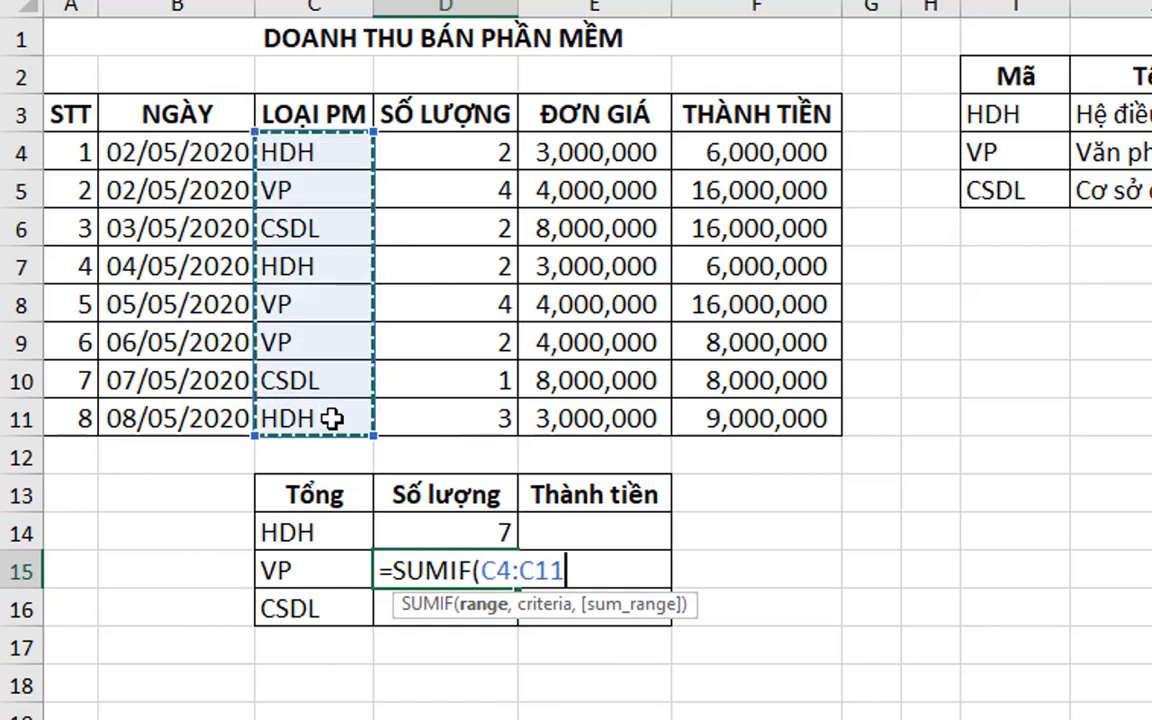
pyautogui.write(',')
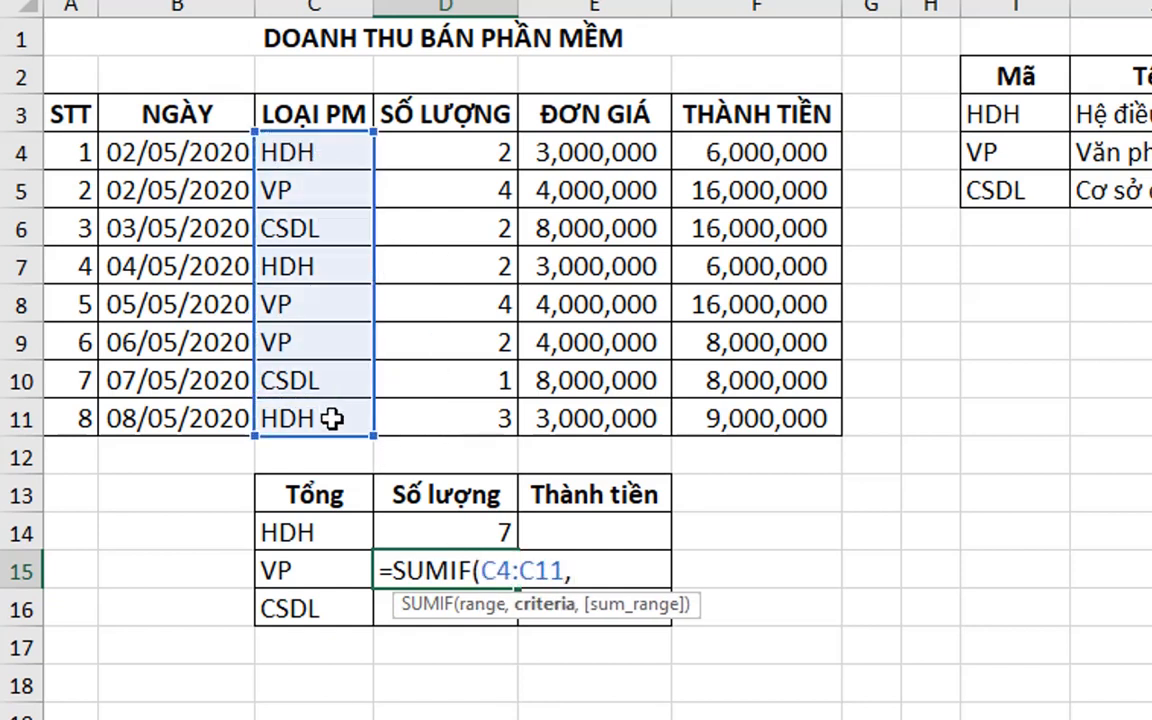
pyautogui.click(280, 571)
pyautogui.write(',')
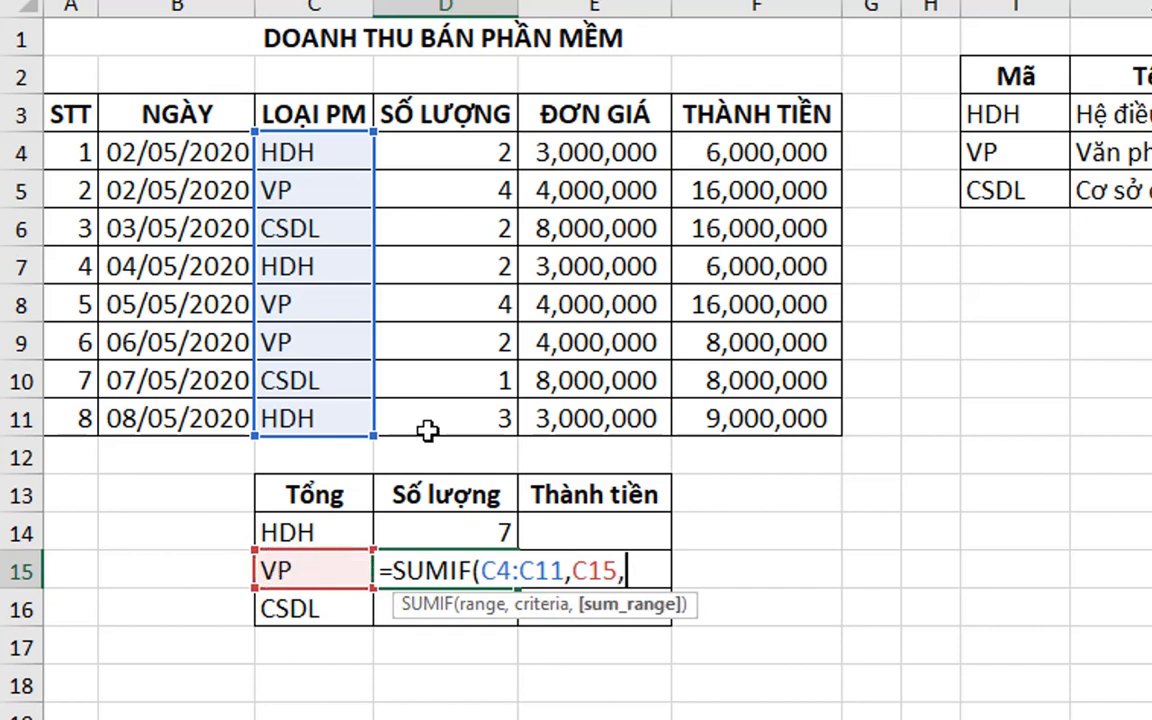
pyautogui.moveTo(450, 153); pyautogui.dragTo(444, 418)
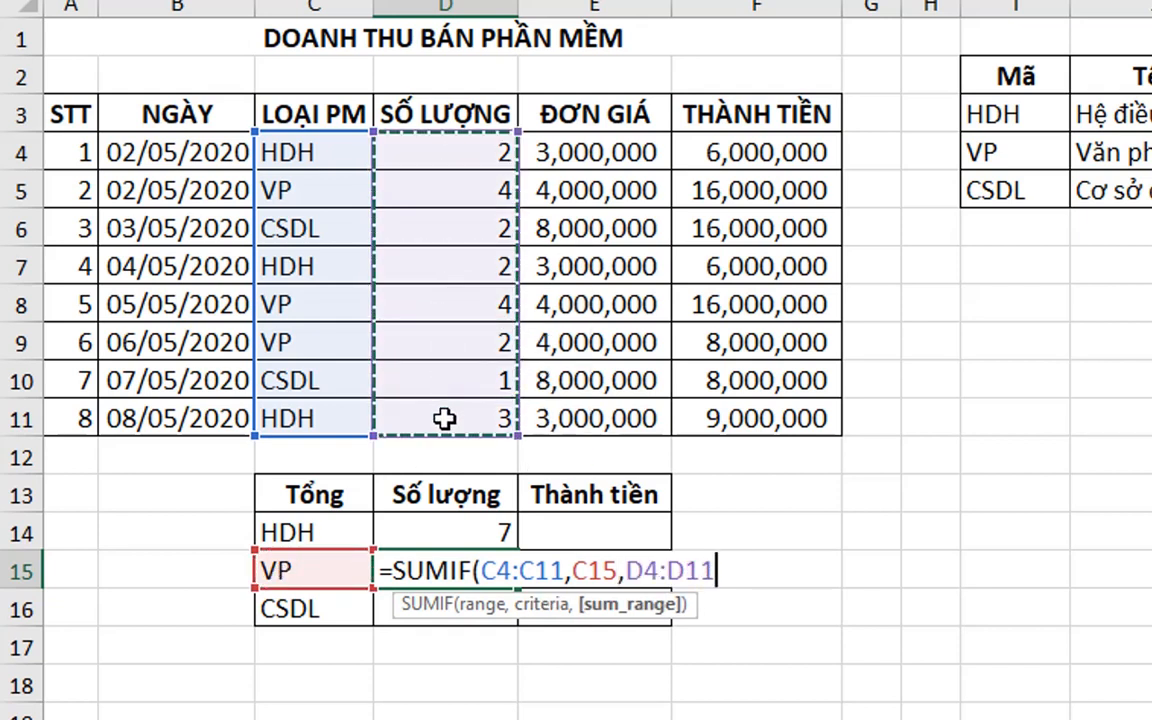
pyautogui.write(')')
pyautogui.press('Return')
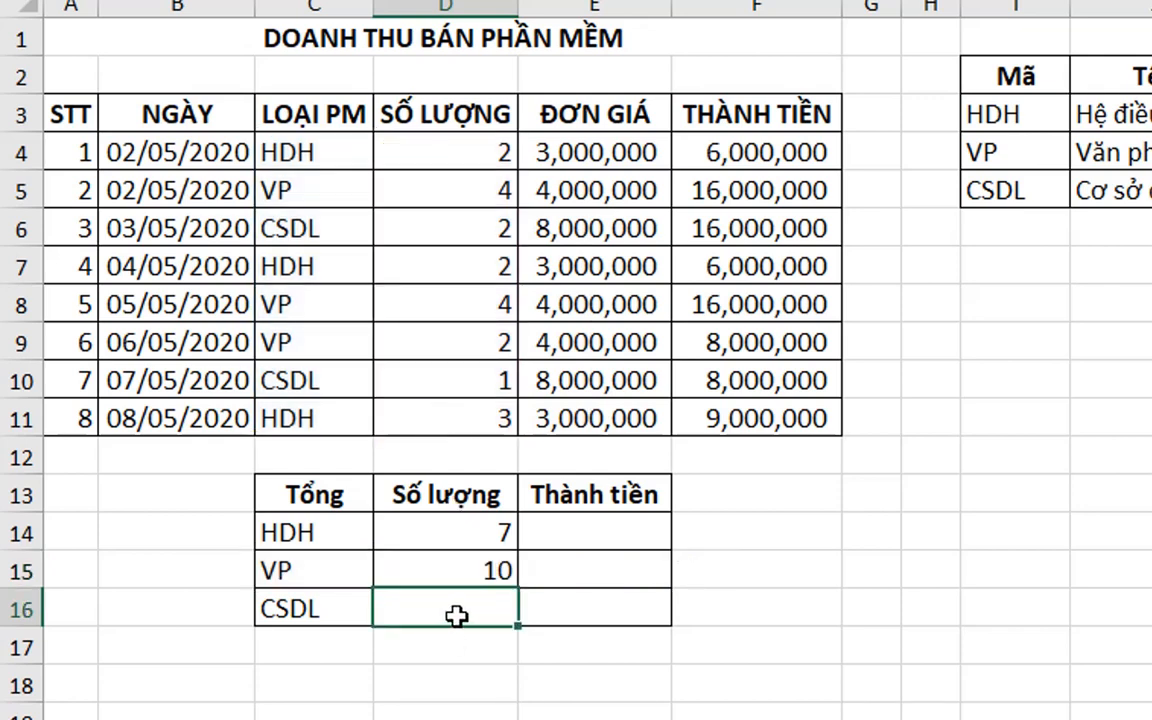
# - Total the CSDL quantity in D16 with the formula =SUMIF(C4:C11,C16,D4:D11)
pyautogui.write('=s')
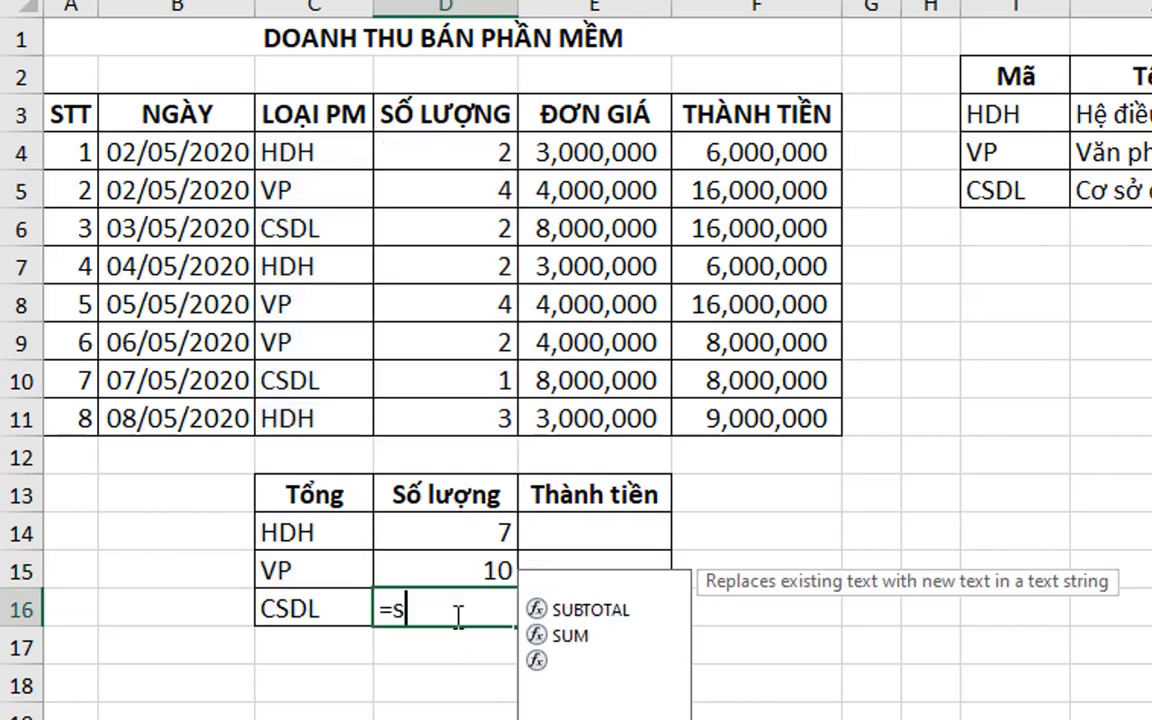
pyautogui.write('umi')
pyautogui.press('Tab')
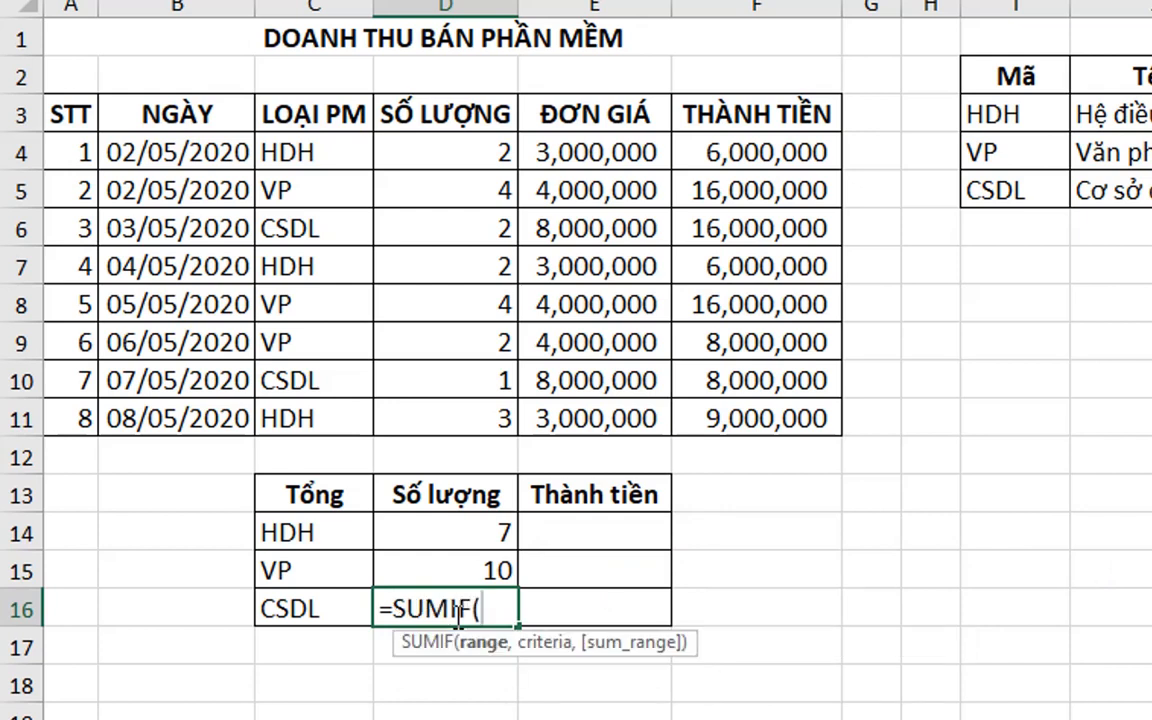
pyautogui.moveTo(328, 153); pyautogui.dragTo(322, 422)
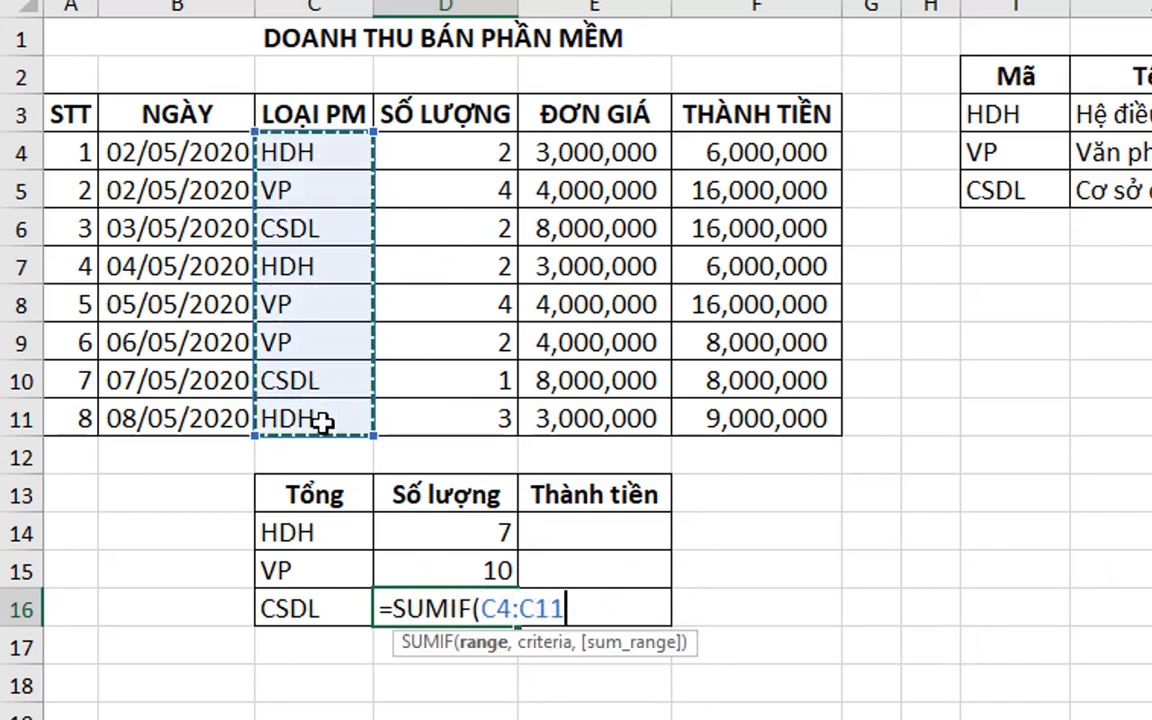
pyautogui.write(',')
pyautogui.click(291, 609)
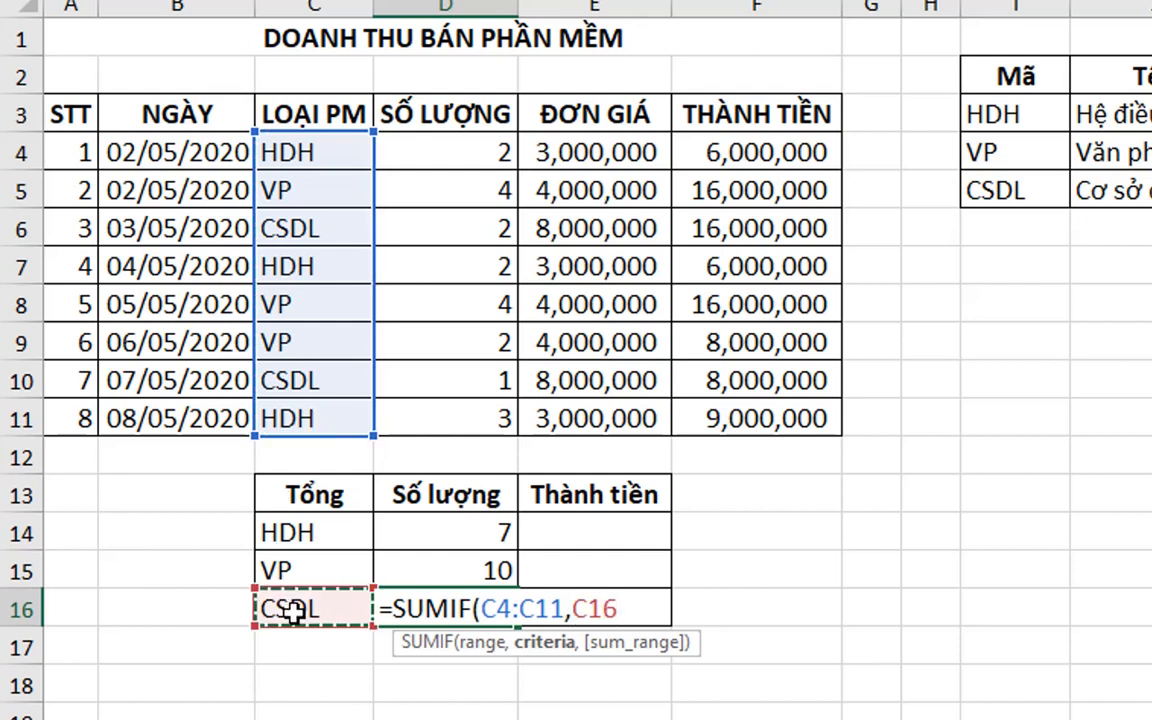
pyautogui.write(',')
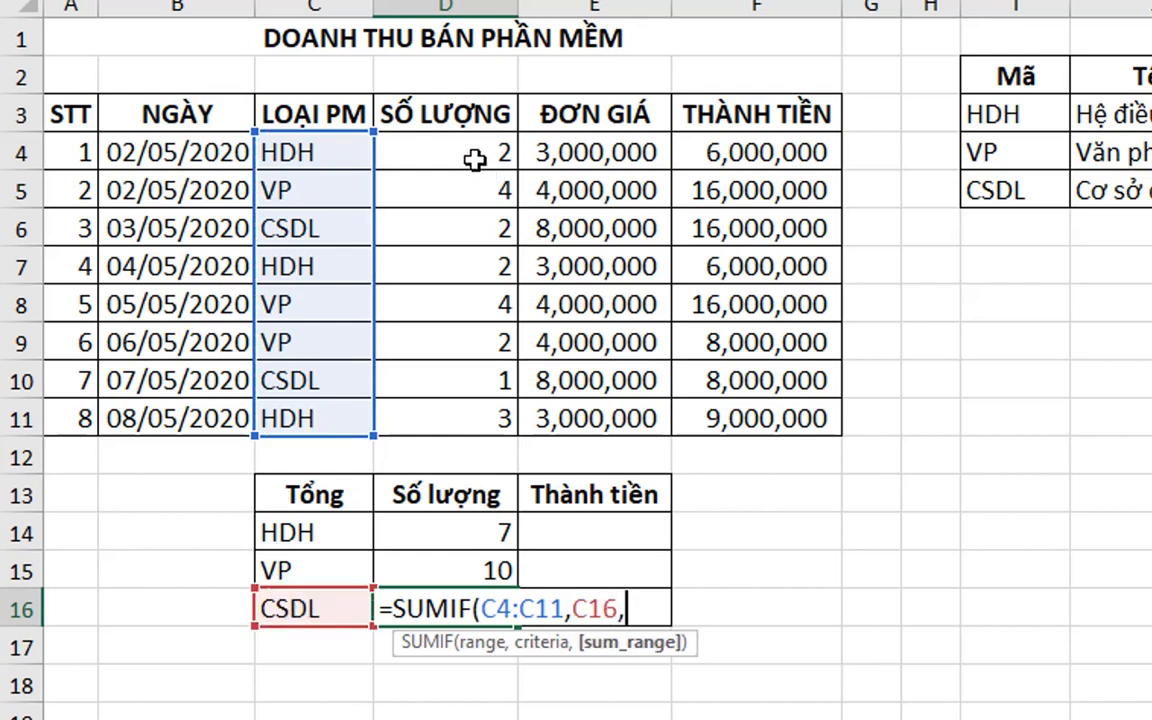
pyautogui.moveTo(470, 157); pyautogui.dragTo(452, 409)
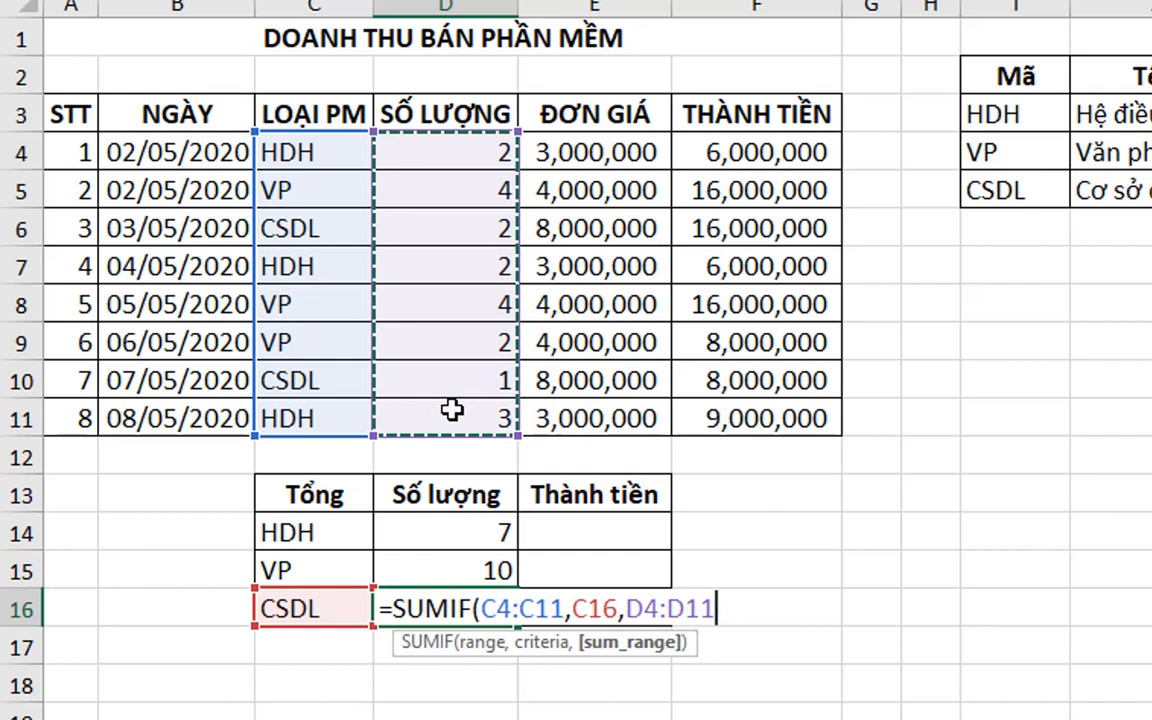
pyautogui.write(')')
pyautogui.hotkey('ctrl', 'Return')
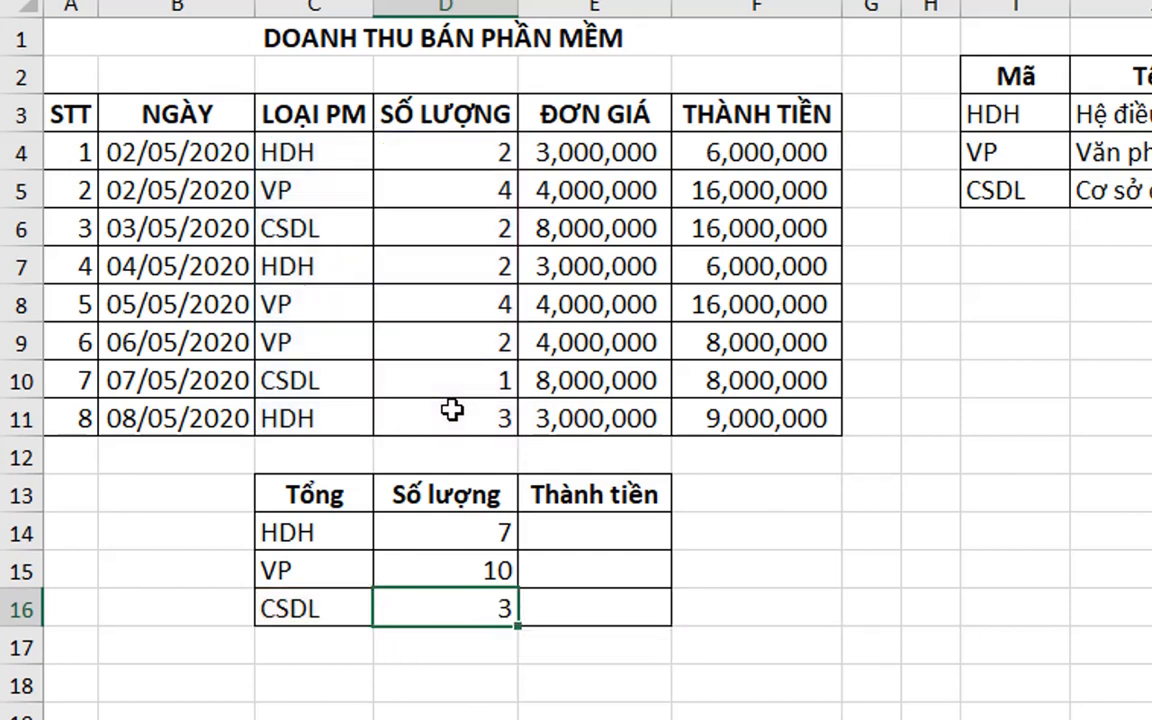
pyautogui.press('Down')
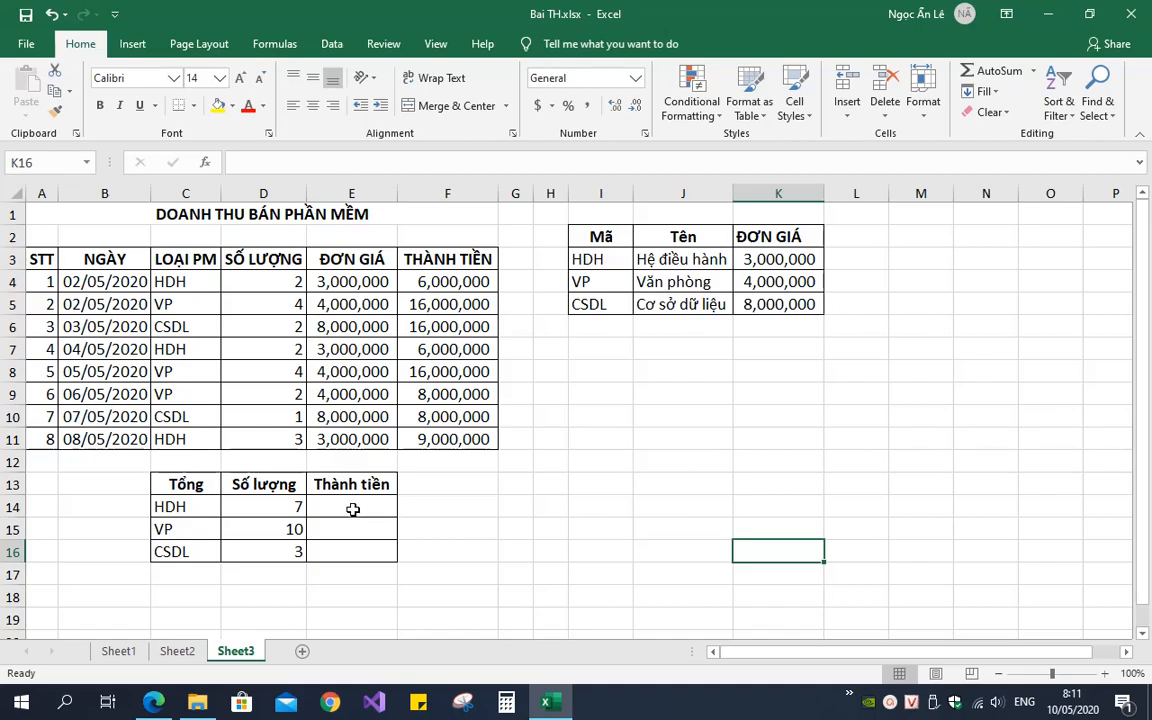
# - Total the HDH revenue in E14 with the formula =SUMIF(C4:C11,C14,F4:F11)
pyautogui.click(608, 536)
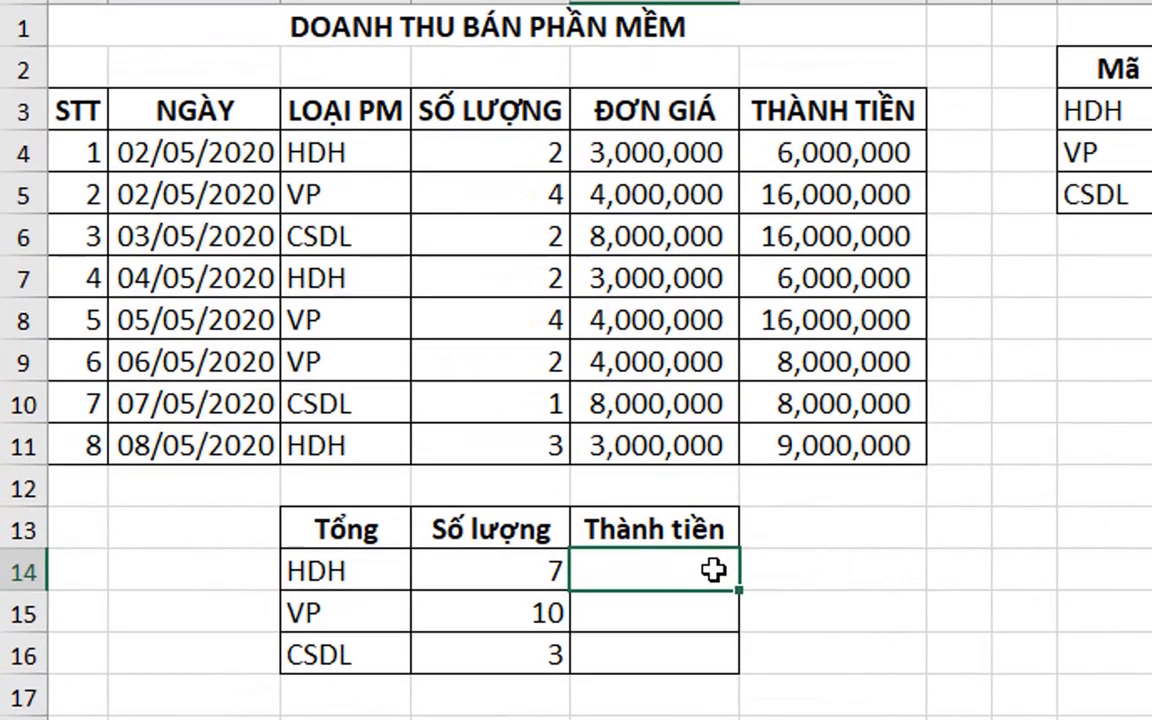
pyautogui.write('=')
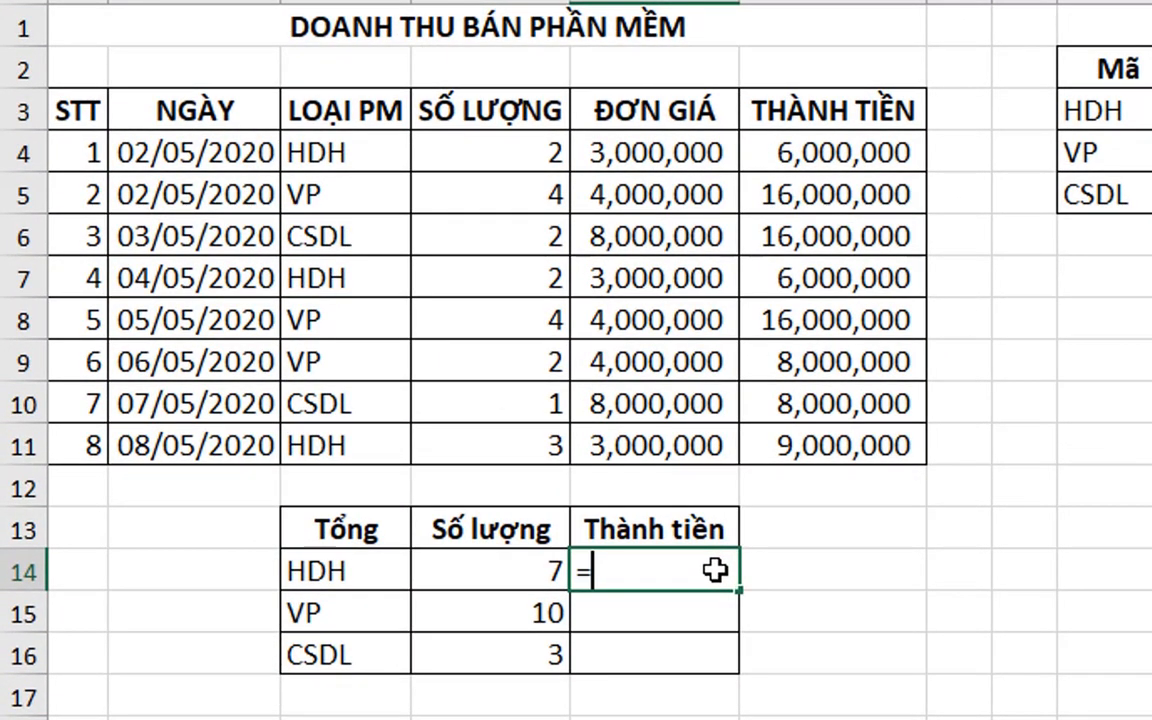
pyautogui.write('SUM')
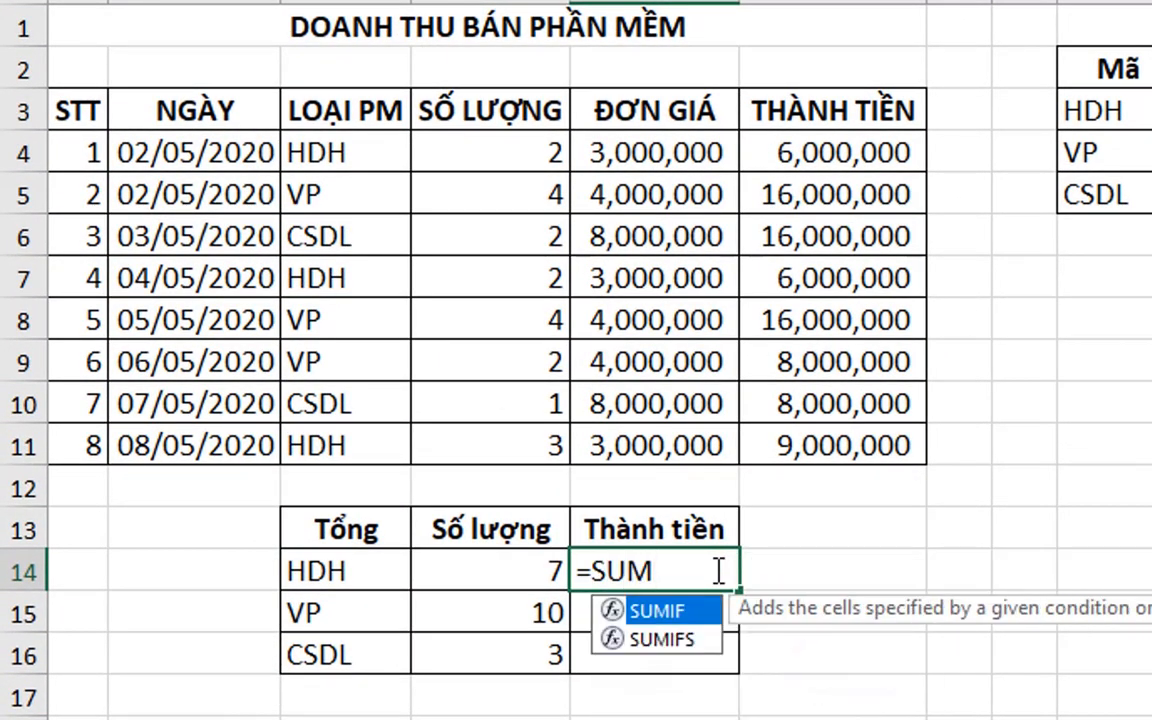
pyautogui.write('I')
pyautogui.press('Tab')
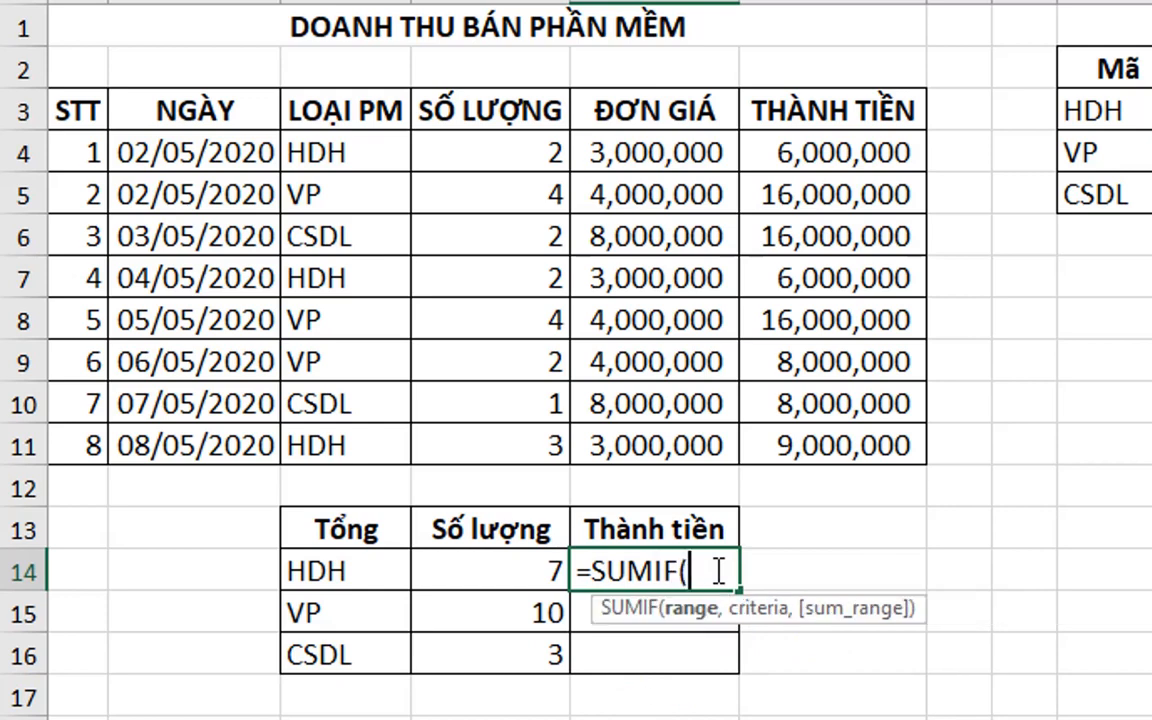
pyautogui.moveTo(306, 150); pyautogui.dragTo(343, 445)
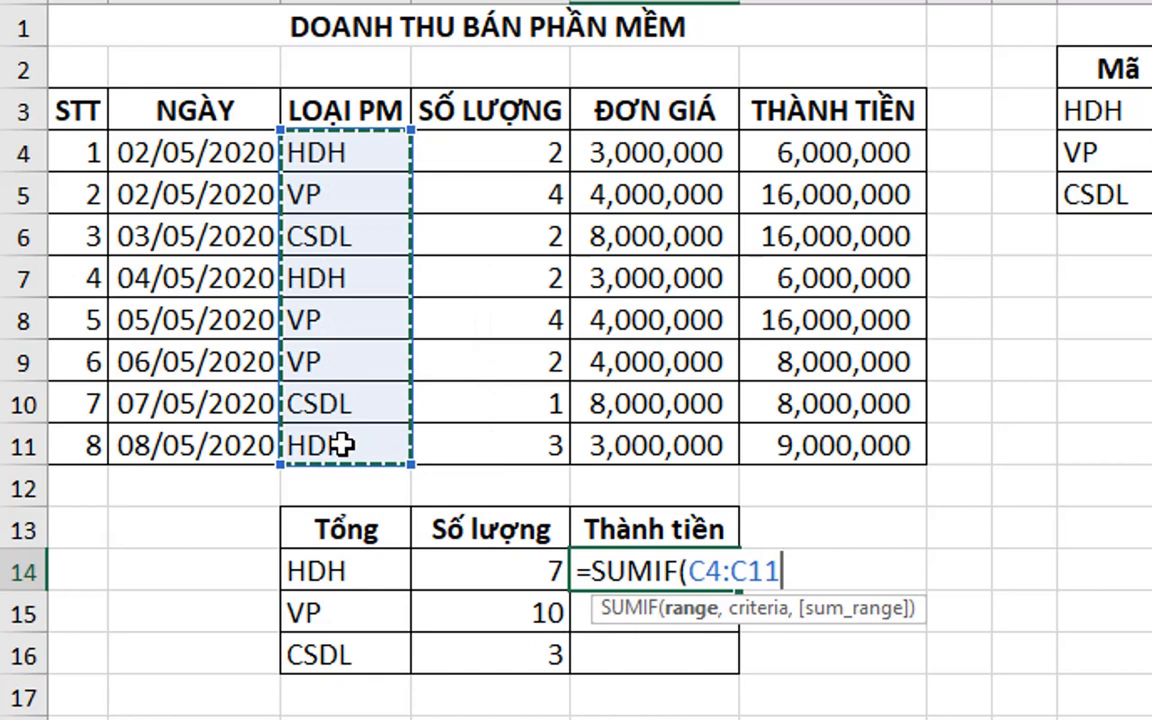
pyautogui.write(',')
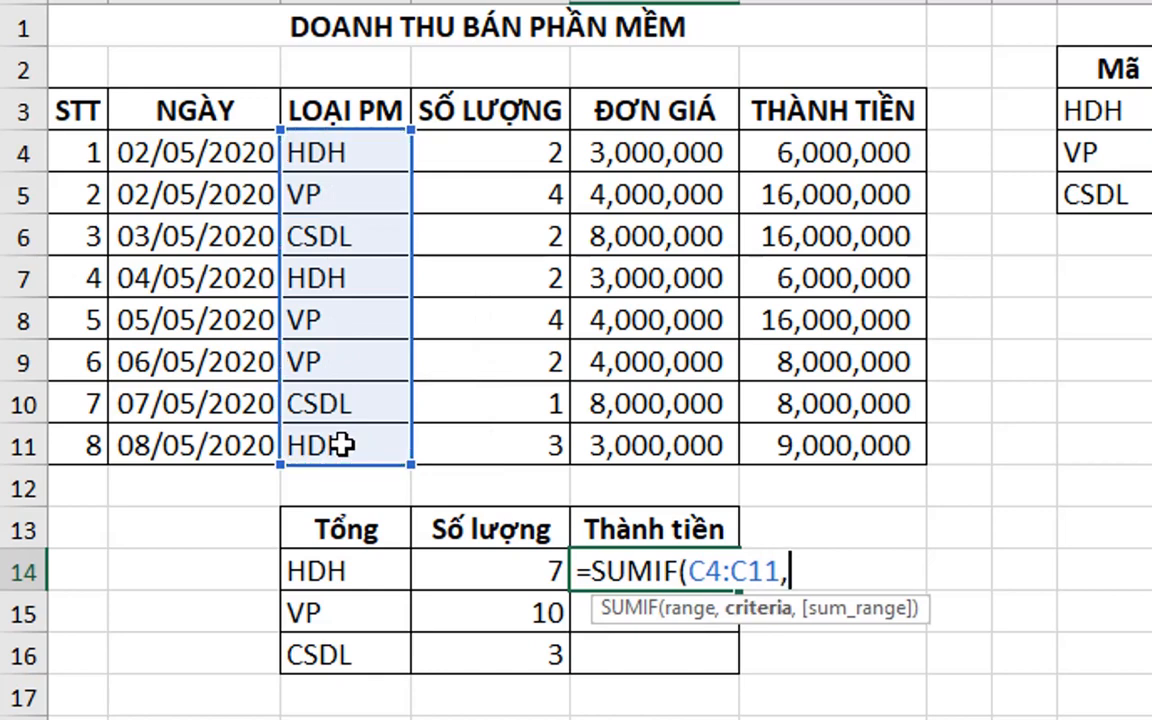
pyautogui.click(333, 570)
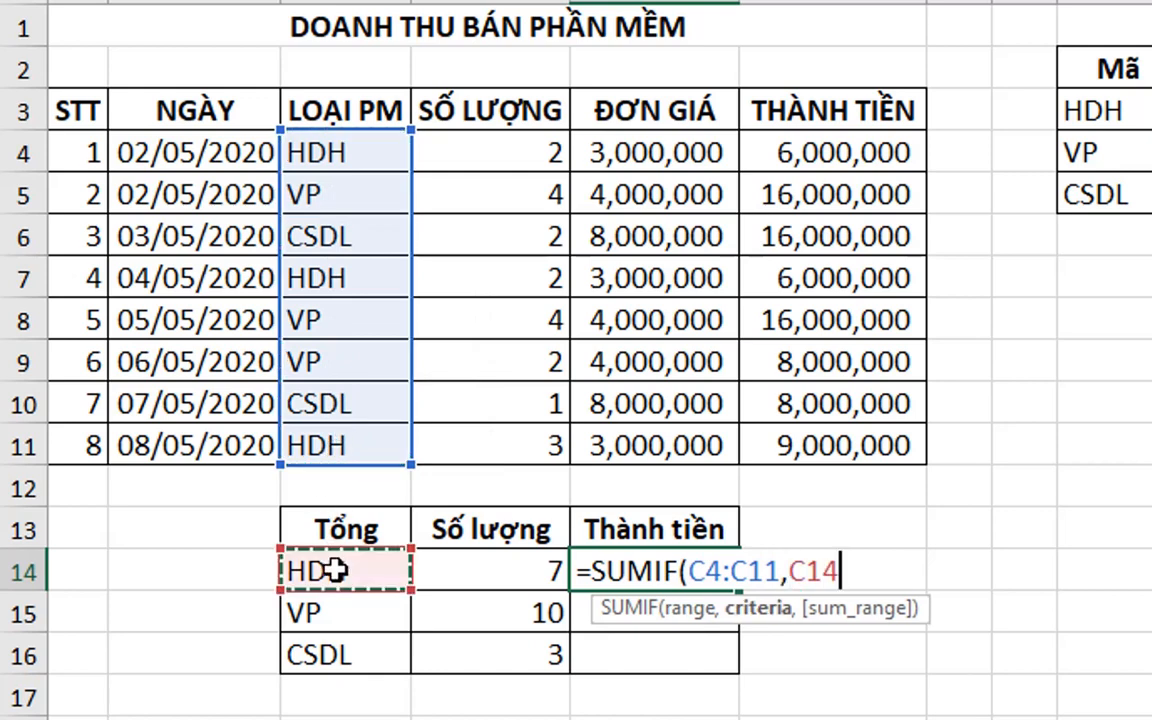
pyautogui.write(',')
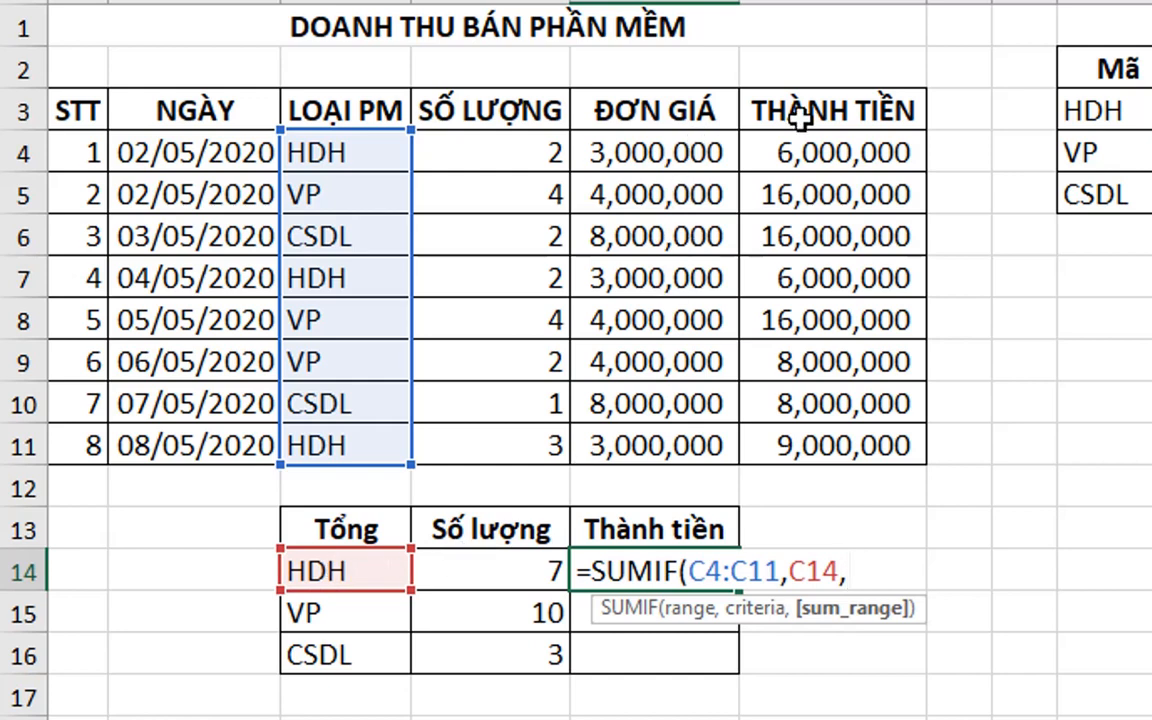
pyautogui.moveTo(805, 152); pyautogui.dragTo(825, 452)
pyautogui.write(')')
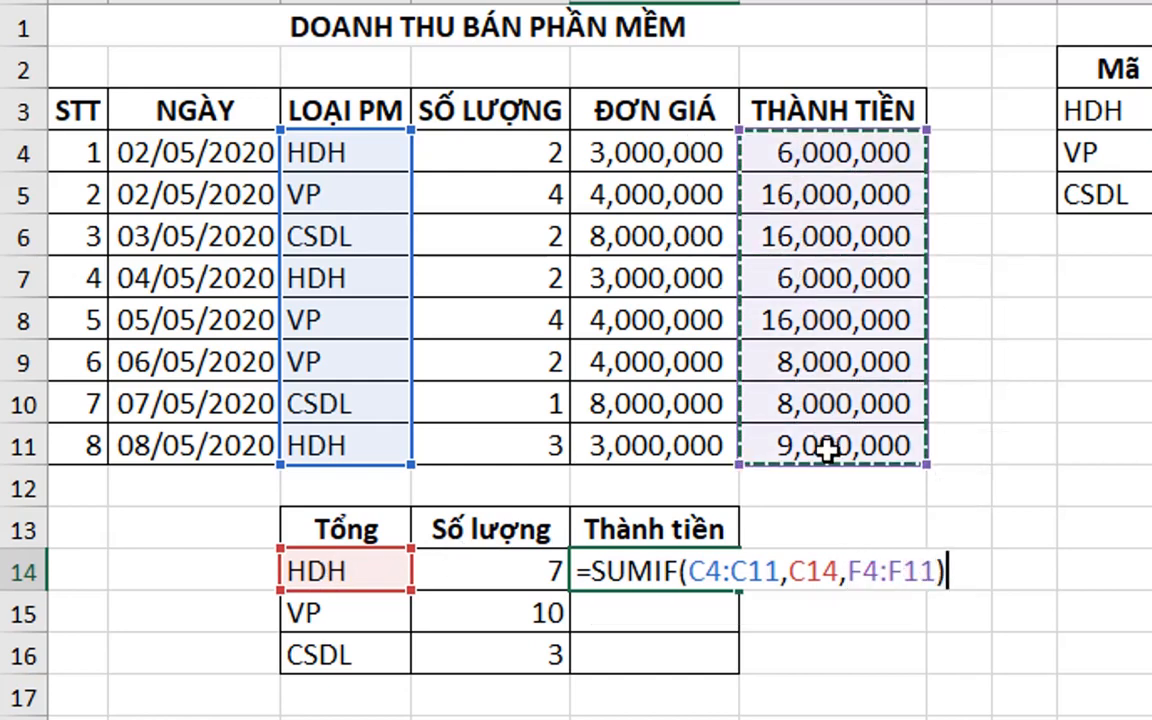
pyautogui.press('Return')
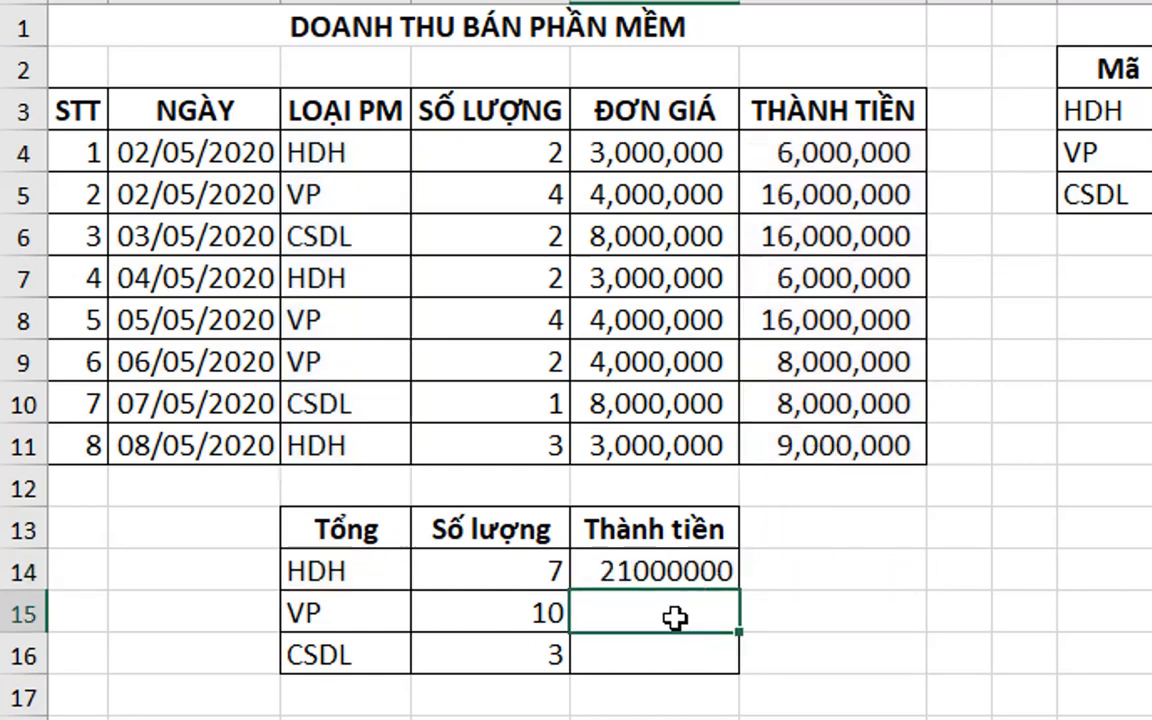
# - Copy the E14 formula down to E15:E16 and inspect the references in the E15 copy
pyautogui.click(669, 571)
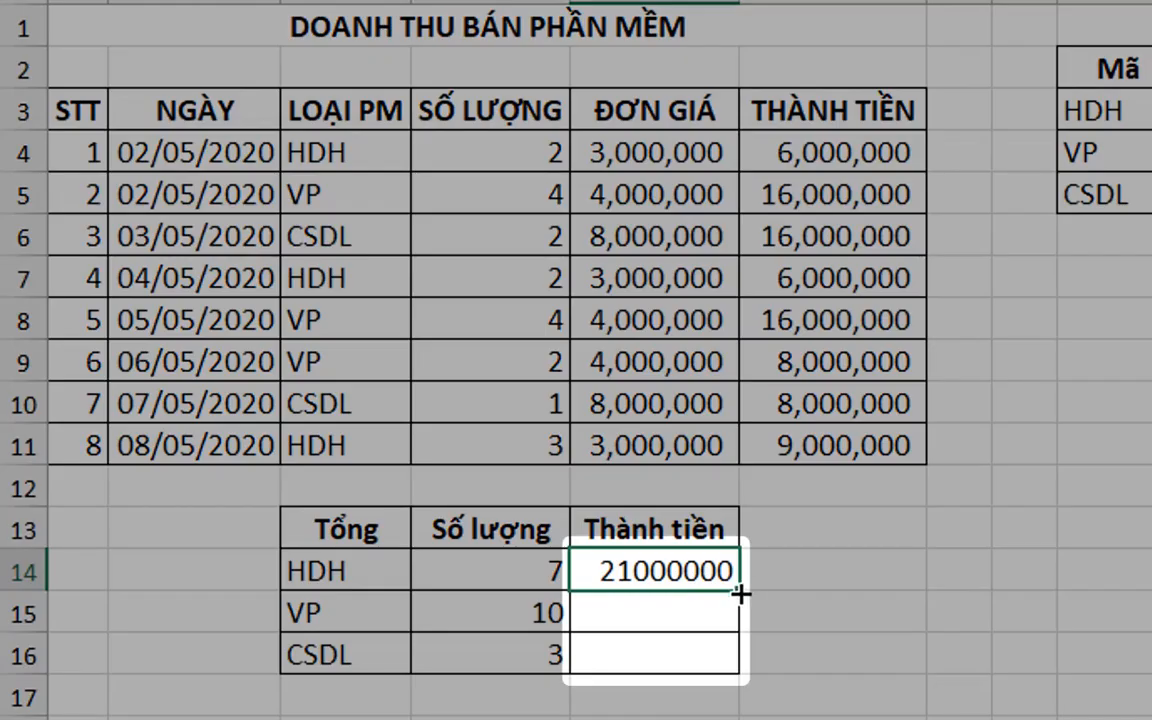
pyautogui.moveTo(740, 594); pyautogui.dragTo(746, 672)
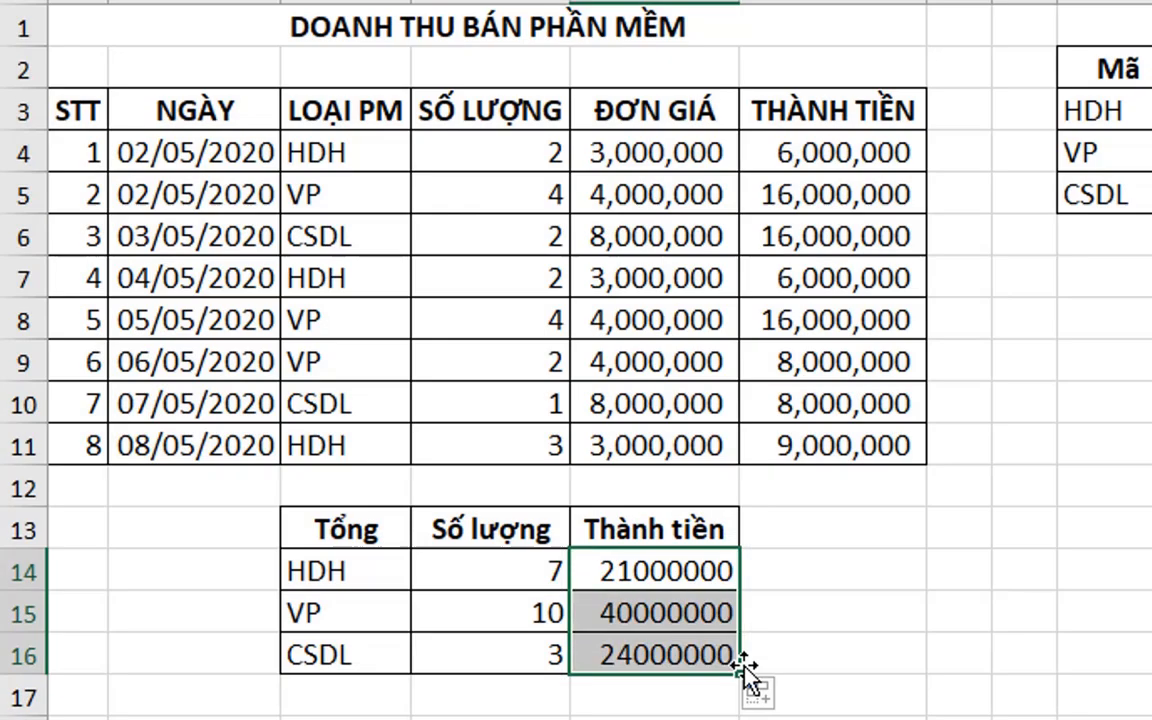
pyautogui.doubleClick(700, 612)
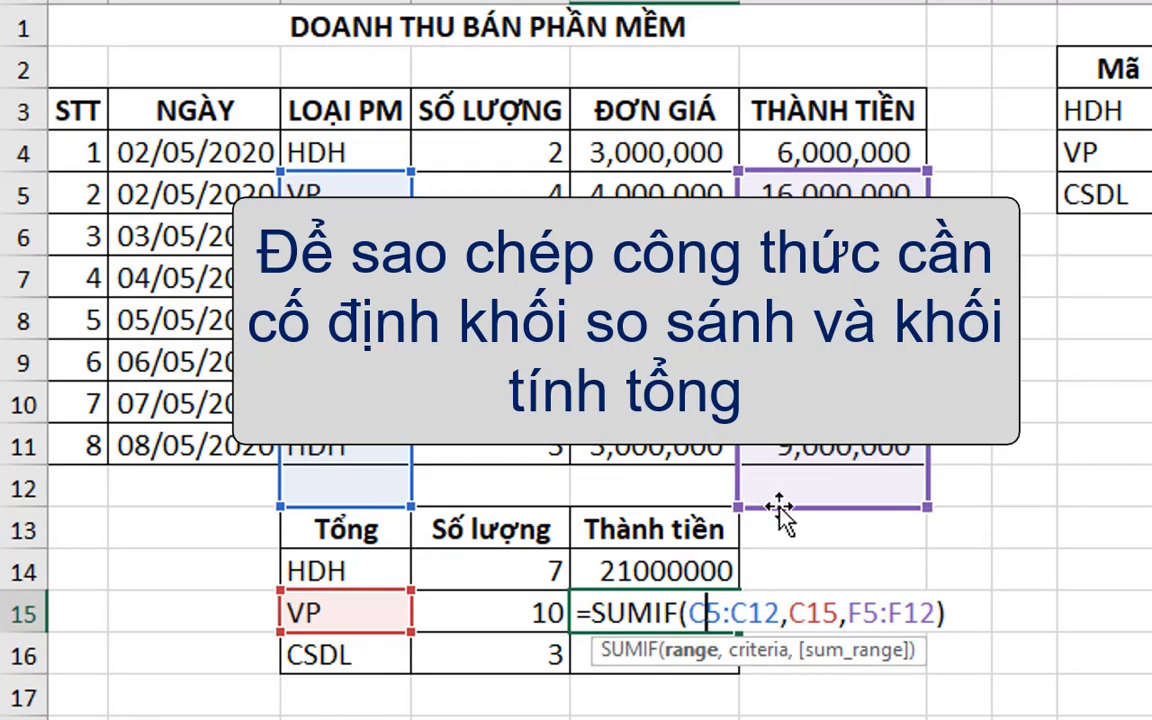
pyautogui.press('Escape')
pyautogui.click(815, 695)
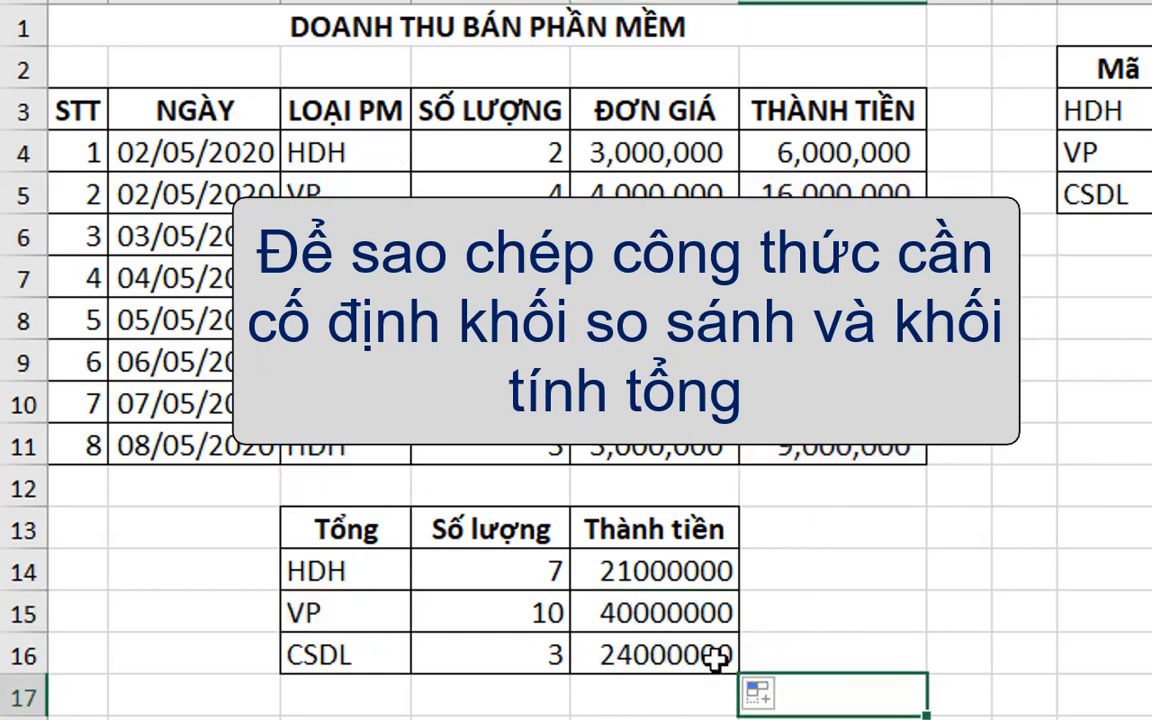
# - Clear the copied formulas from E15:E16
pyautogui.moveTo(703, 650); pyautogui.dragTo(674, 617)
pyautogui.hotkey('ctrl', 'c')
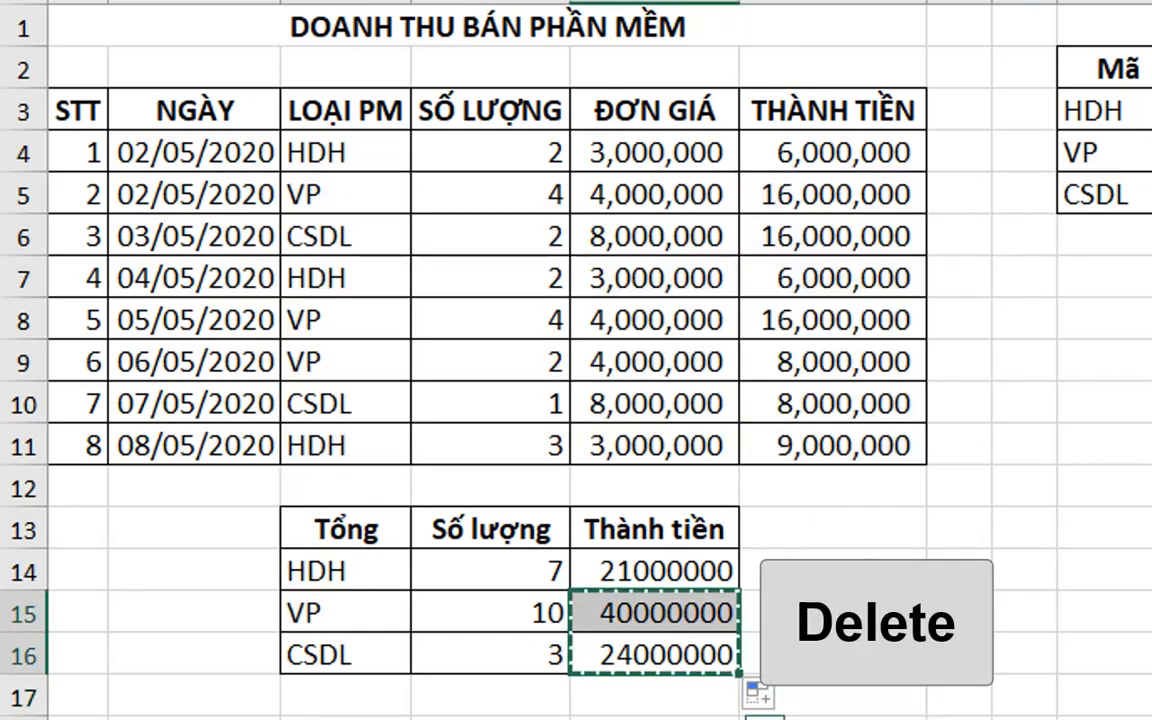
pyautogui.press('Delete')
pyautogui.click(845, 626)
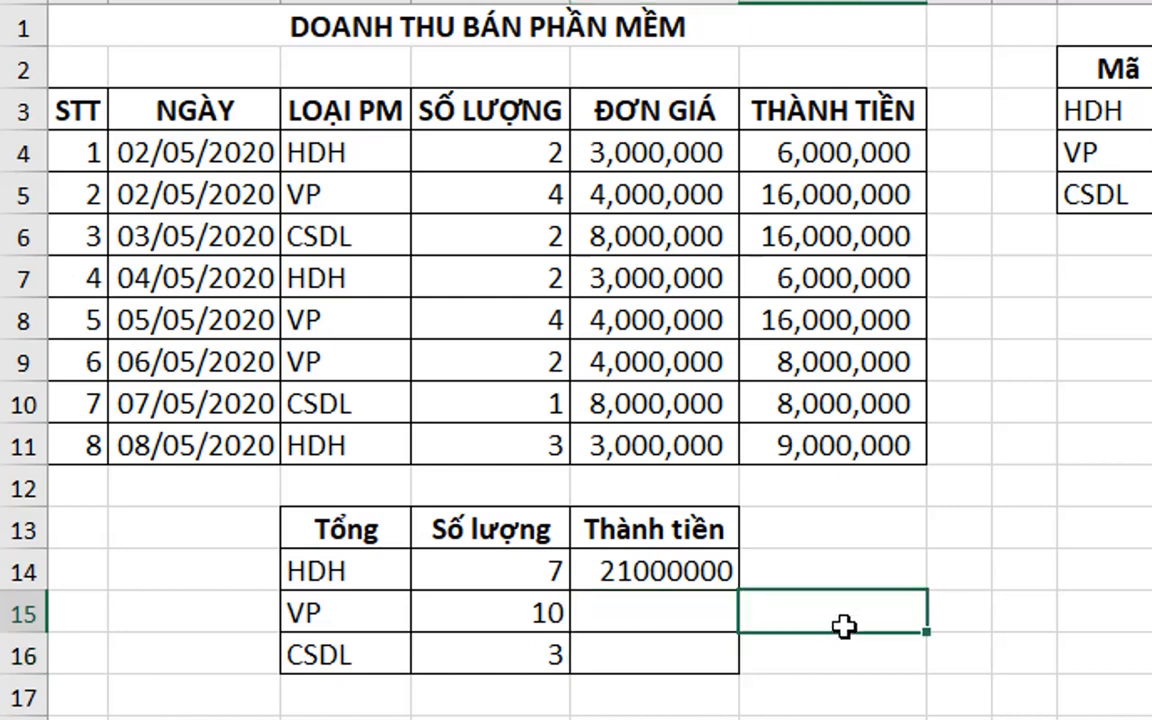
# - Make both ranges in the E14 formula absolute so it reads =SUMIF($C$4:$C$11,C14,$F$4:$F$11)
pyautogui.click(707, 578)
pyautogui.doubleClick(705, 576)
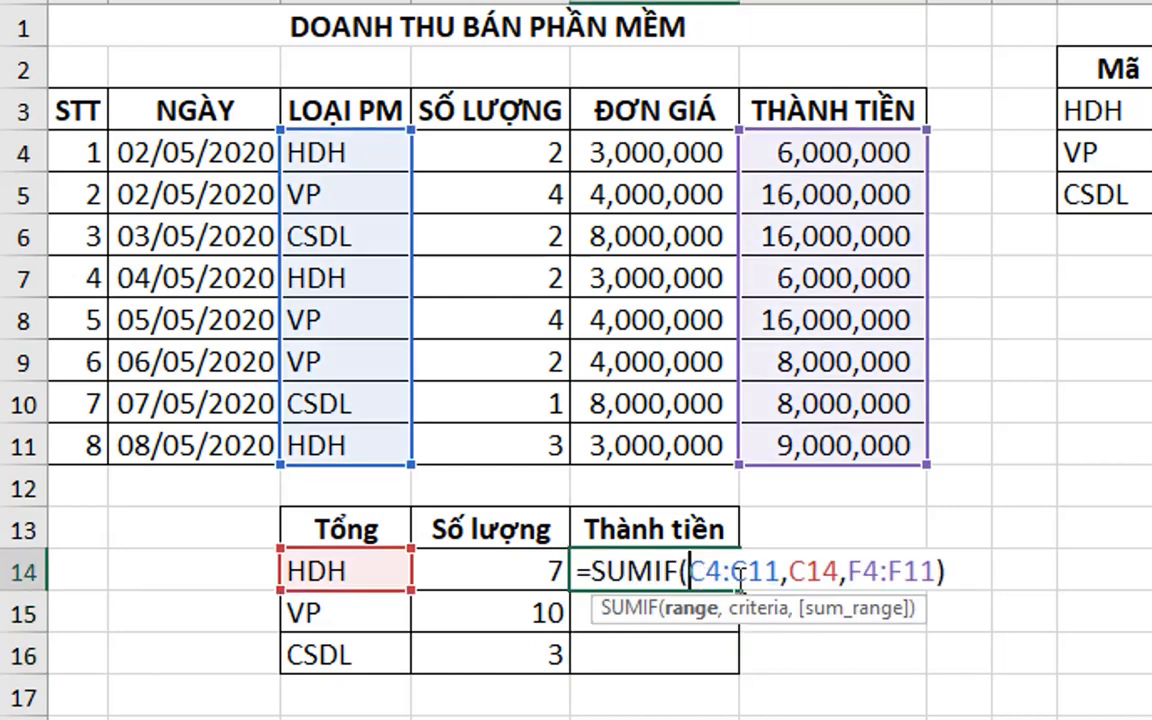
pyautogui.moveTo(697, 572); pyautogui.dragTo(782, 572)
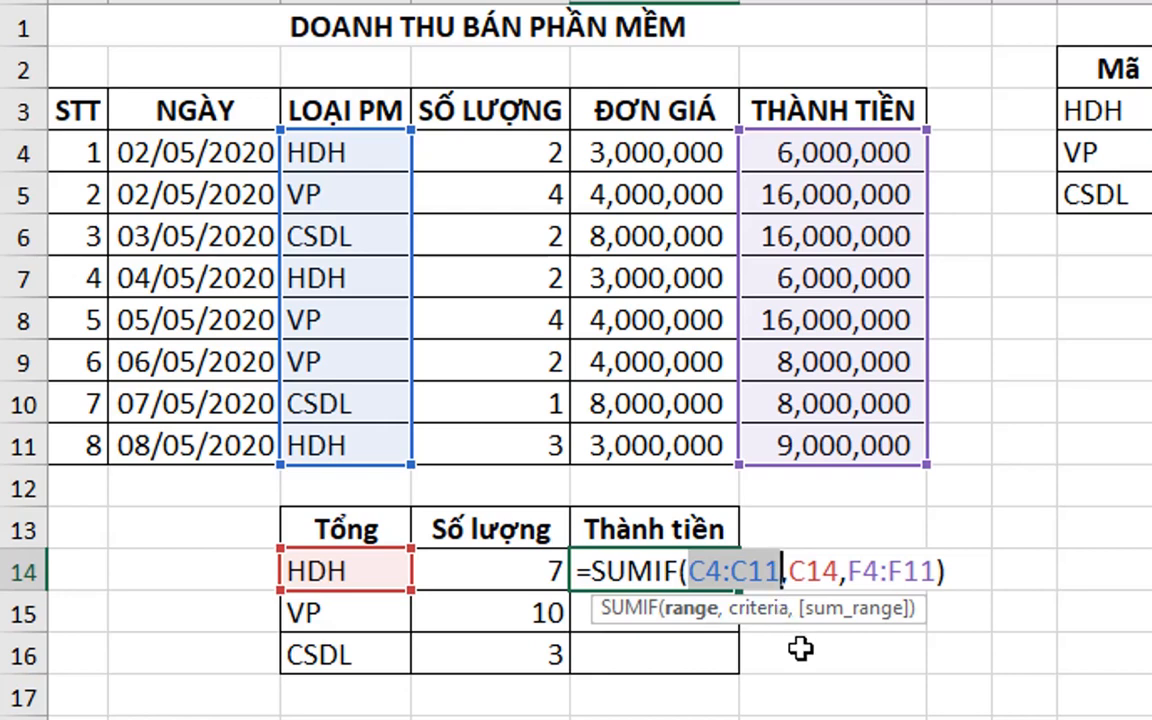
pyautogui.press('F4')
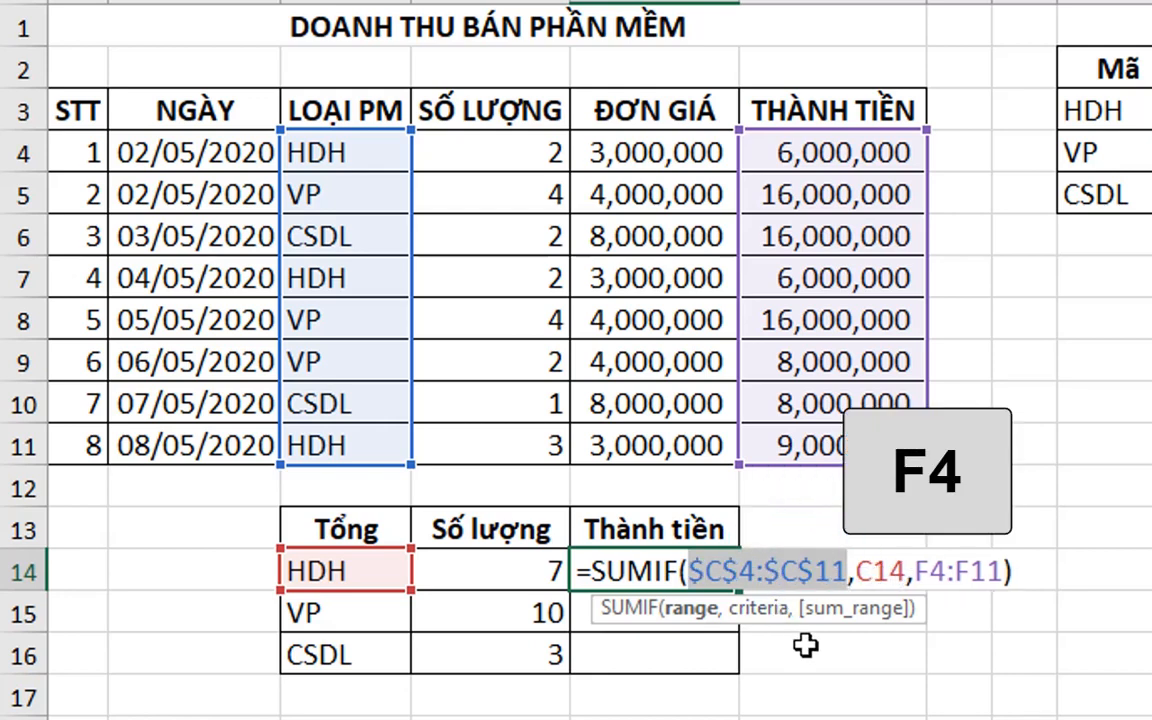
pyautogui.moveTo(913, 572); pyautogui.dragTo(1004, 576)
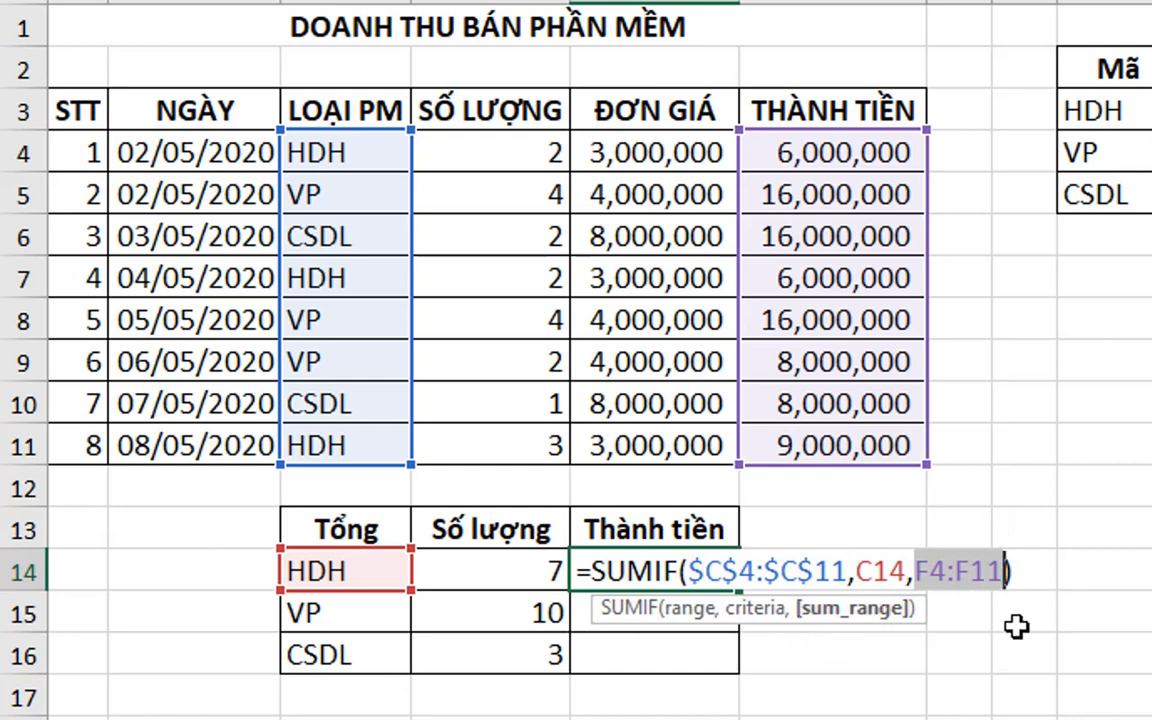
pyautogui.press('F4')
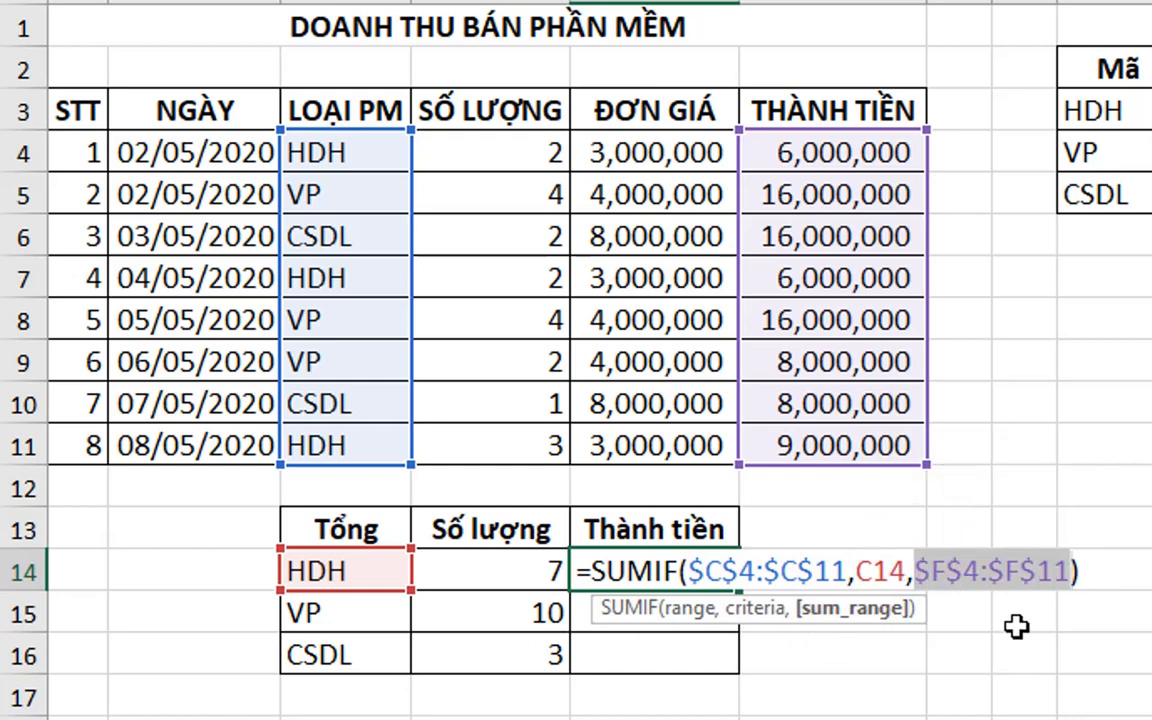
pyautogui.click(1102, 571)
pyautogui.press('Return')
# - Fill the E14 formula down to E16 to total the VP and CSDL revenue
pyautogui.click(727, 568)
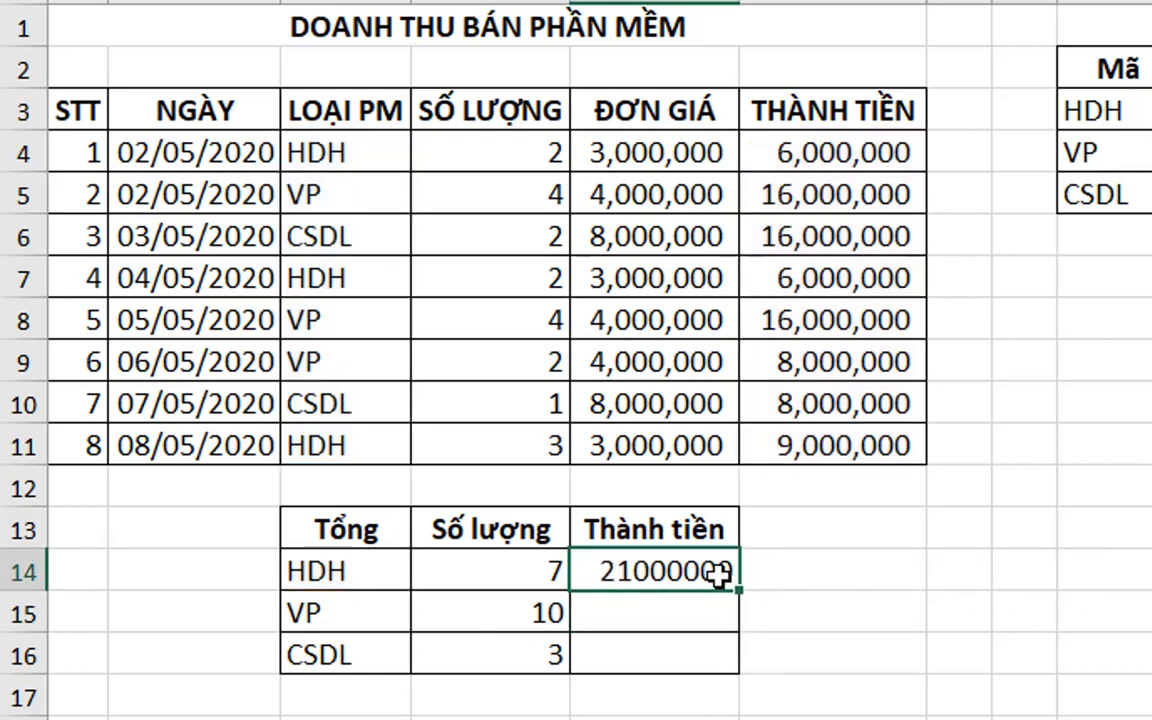
pyautogui.moveTo(741, 596); pyautogui.dragTo(746, 674)
pyautogui.click(867, 678)
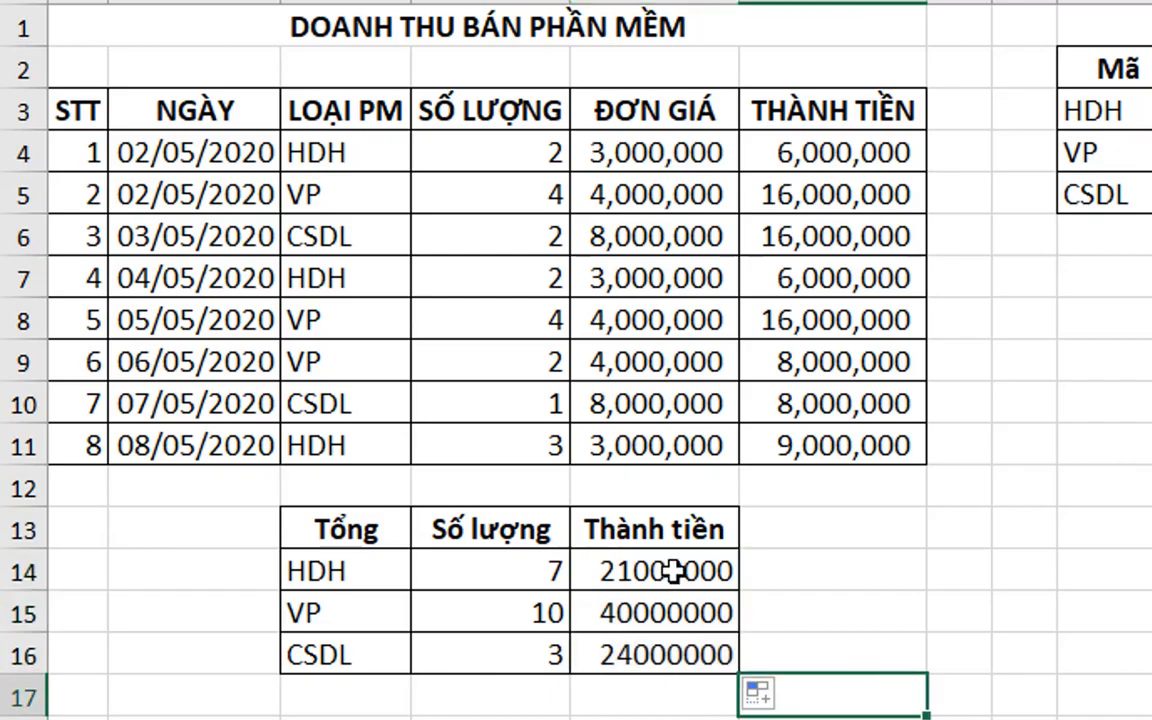
# - Format the revenue totals in E14:E16 with thousands separators and no decimals, and autofit column E's width
pyautogui.moveTo(609, 571); pyautogui.dragTo(677, 655)
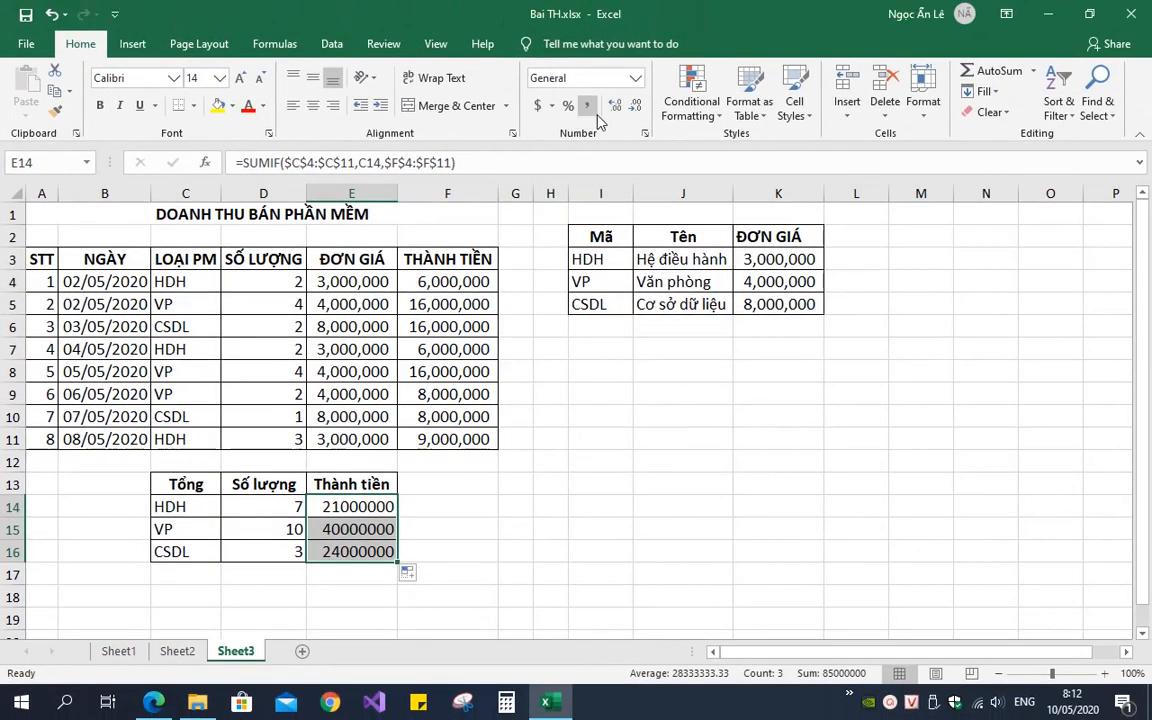
pyautogui.click(589, 106)
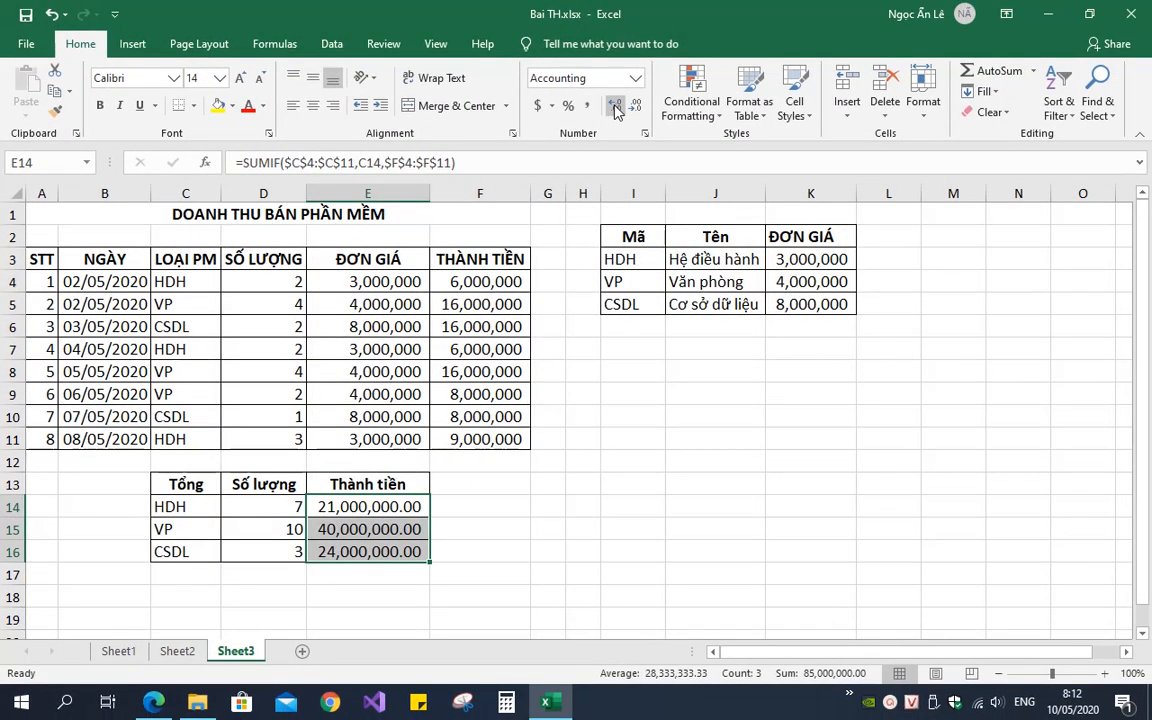
pyautogui.click(615, 106)
pyautogui.click(615, 106)
pyautogui.click(634, 106)
pyautogui.click(634, 106)
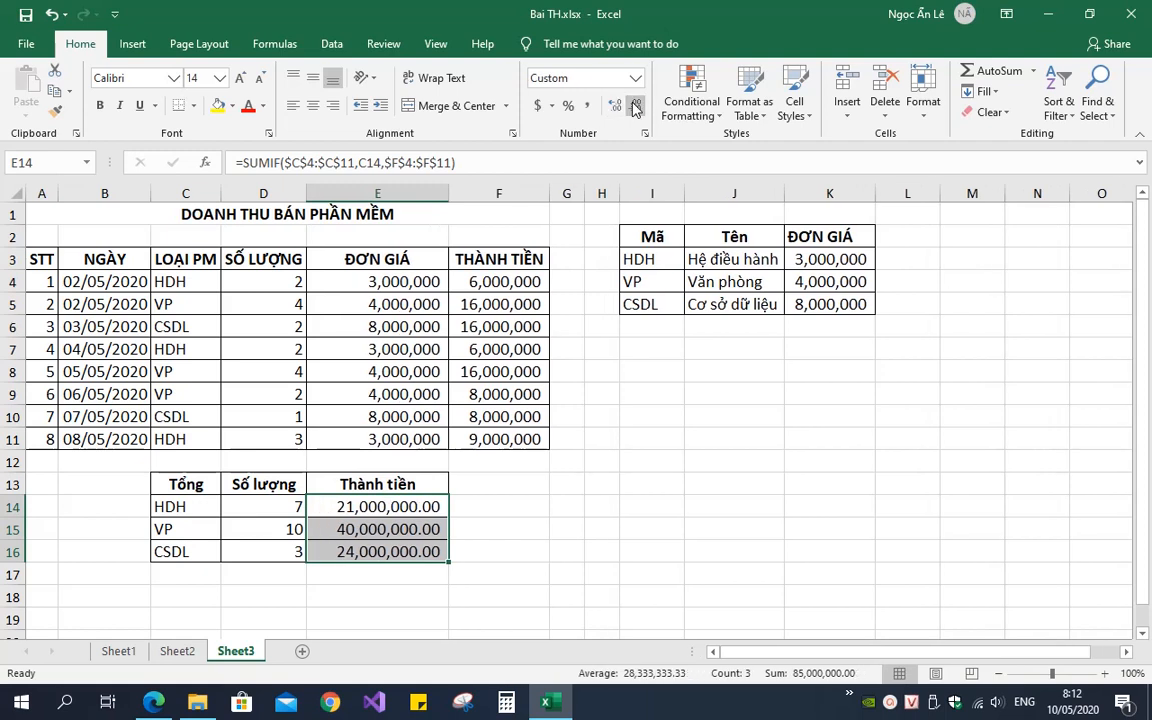
pyautogui.click(634, 106)
pyautogui.click(634, 106)
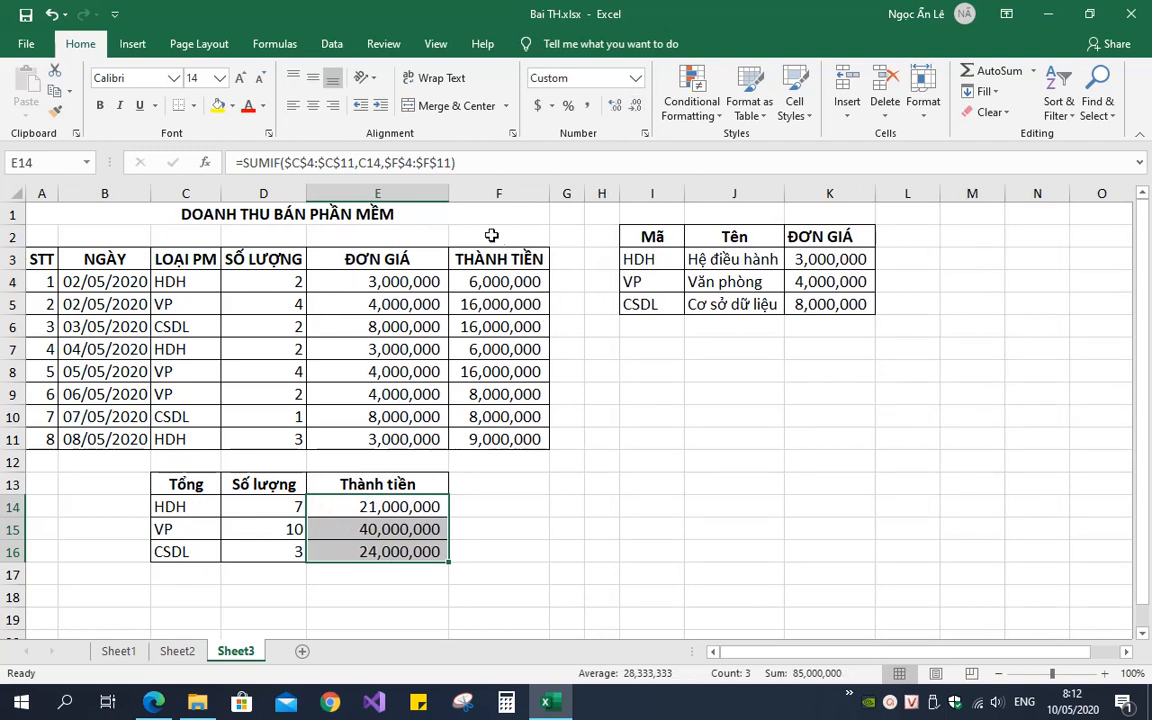
pyautogui.doubleClick(449, 193)
pyautogui.click(456, 512)
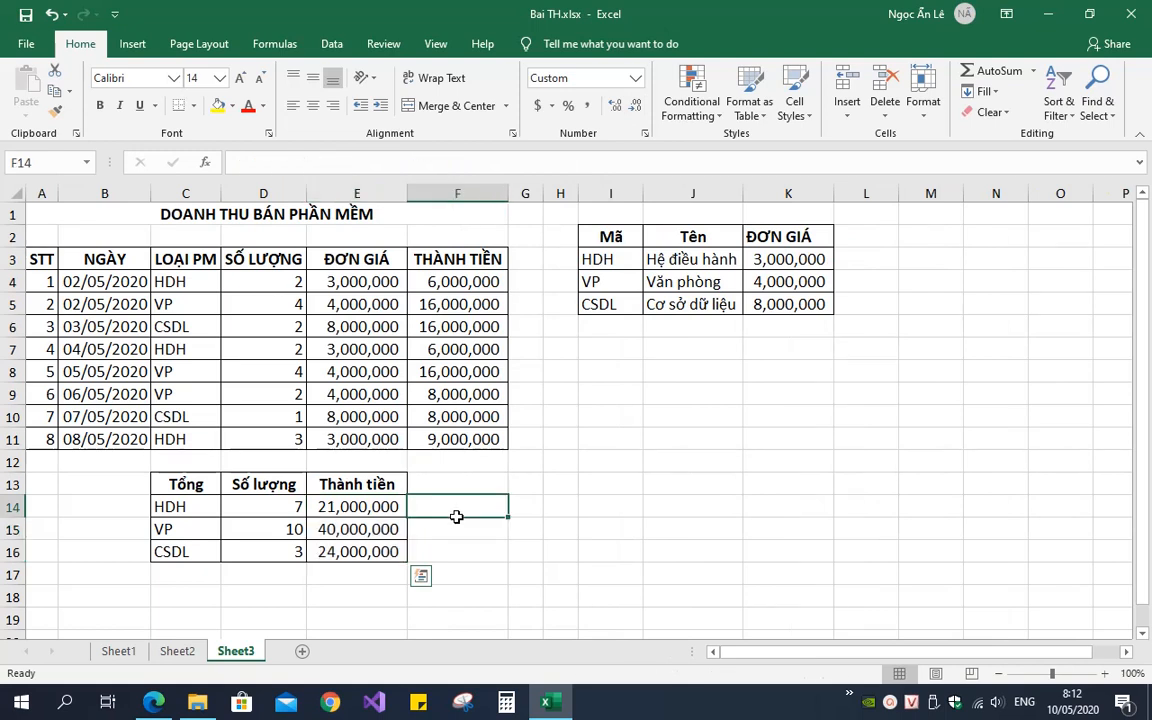